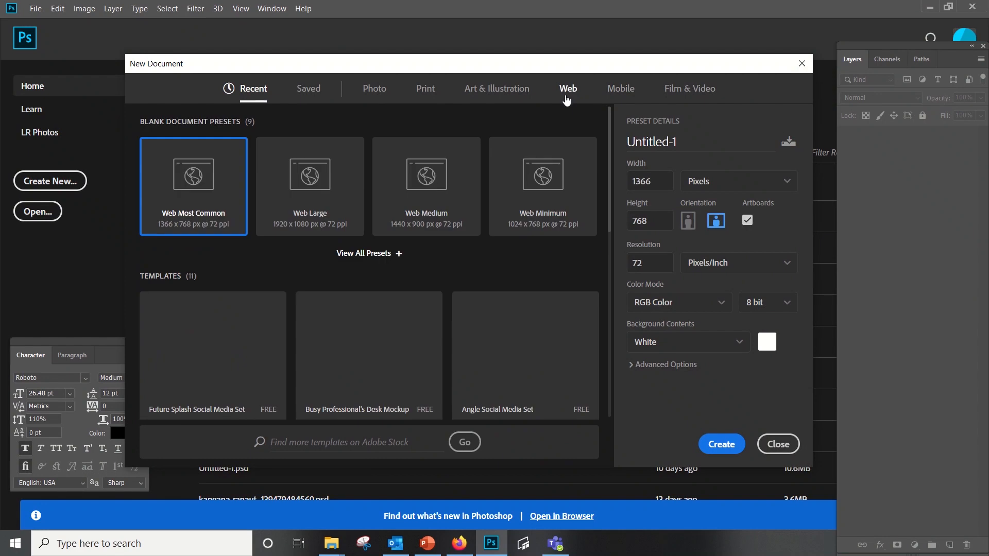
Create a new 1920 x 1080 px document from the Web Large preset.
left_click(350, 212)
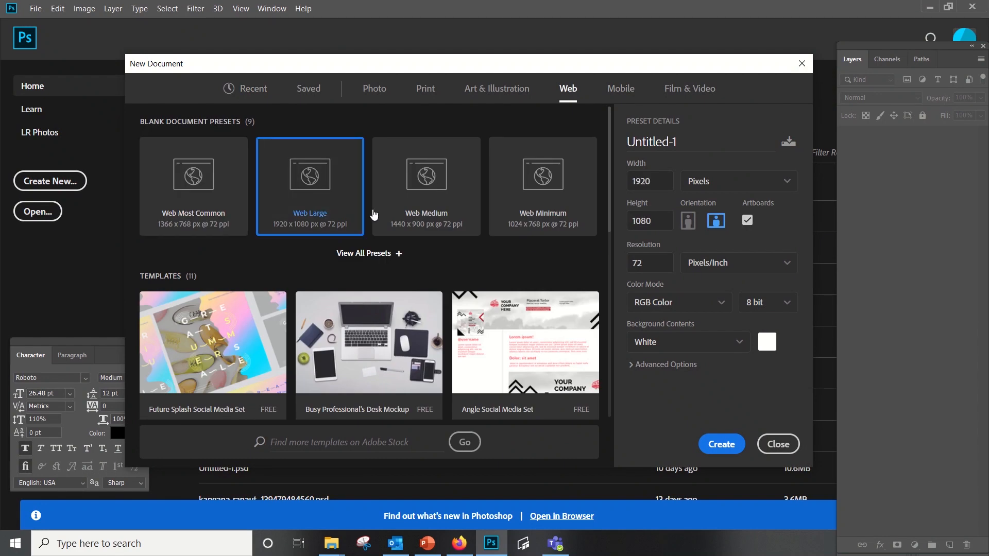
left_click(722, 445)
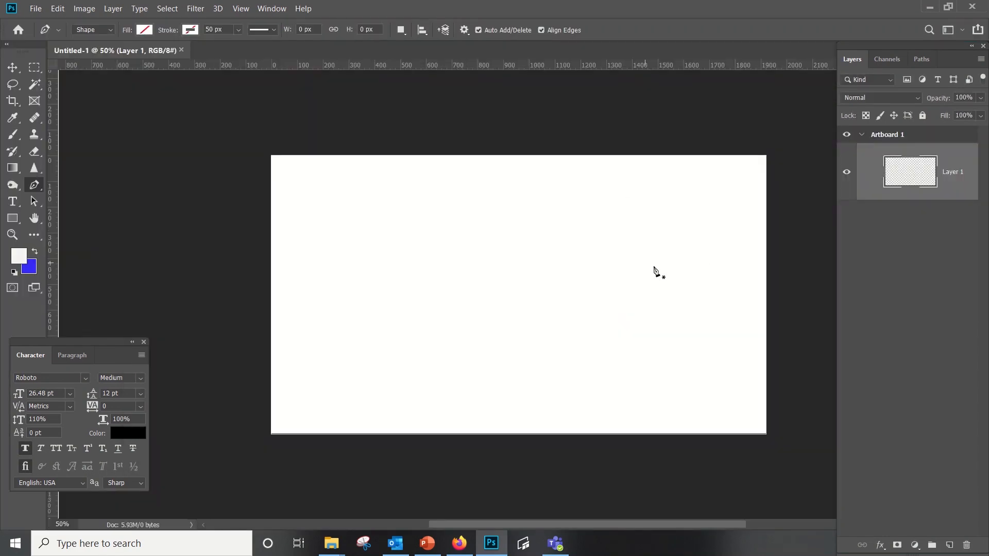
key("v")
Switch to Firefox, copy the large lion picture from the image results, and paste it into the Photoshop document.
left_click(459, 543)
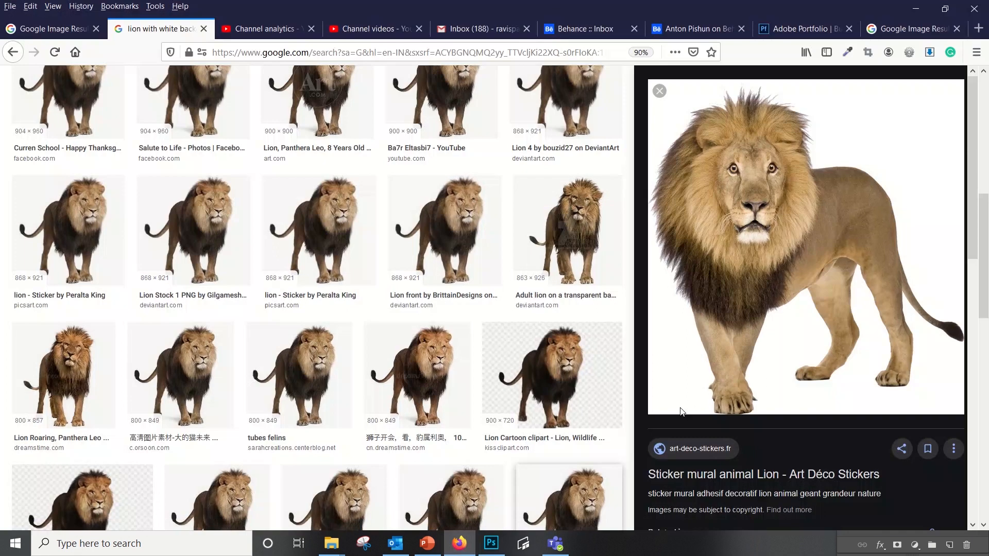
right_click(798, 220)
left_click(839, 329)
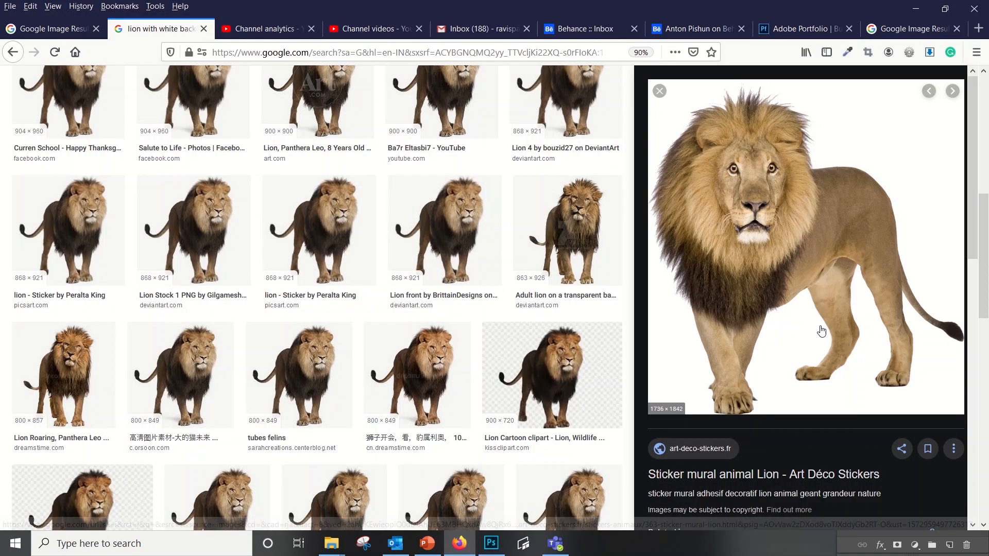
key("alt+Tab")
key("ctrl+v")
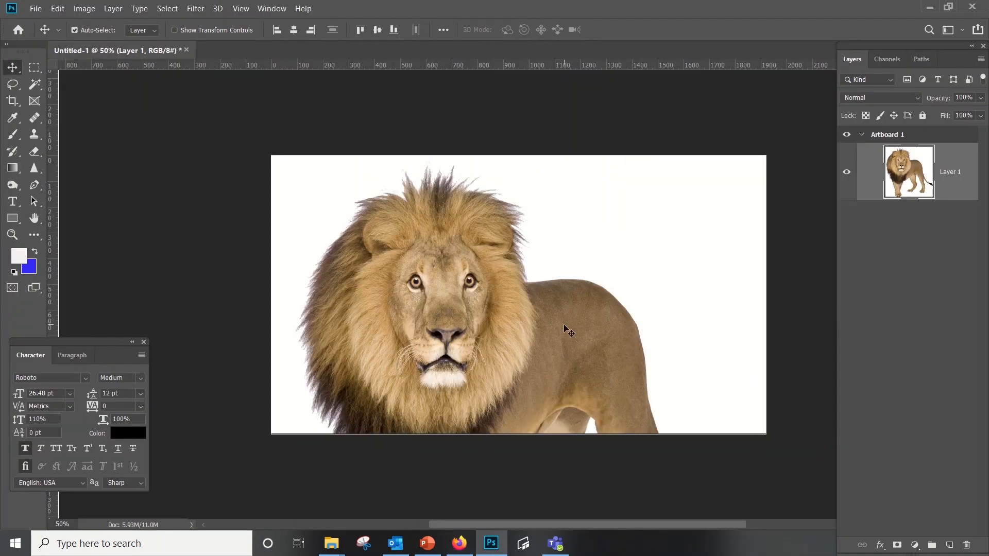
Scale down the pasted lion picture so the whole animal fits on the artboard, and centre it.
key("ctrl+t")
left_click_drag(743, 155, 592, 265)
left_click_drag(481, 359, 514, 147)
left_click_drag(648, 78, 578, 153)
left_click_drag(466, 274, 490, 276)
key("Return")
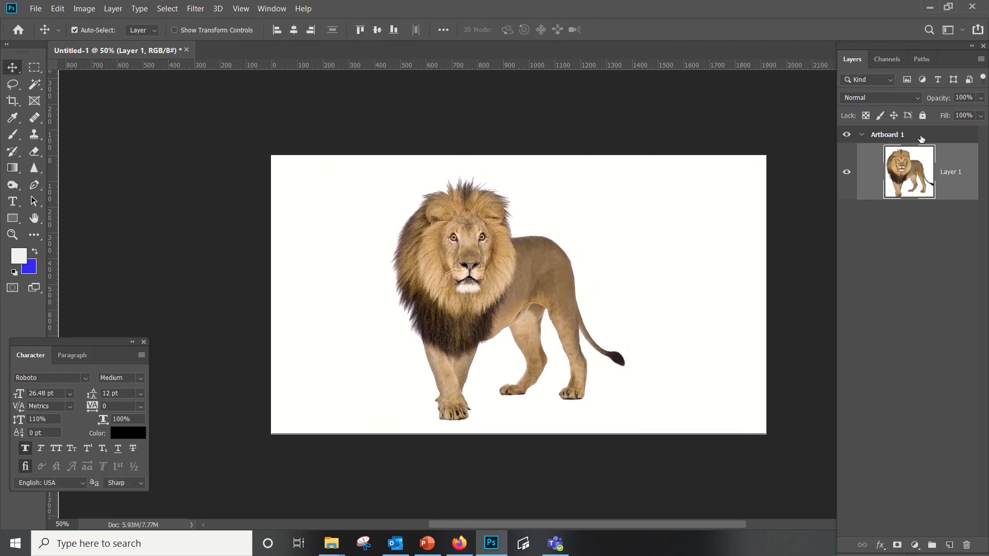
Ungroup Artboard 1 and select the white background around the lion with the Magic Wand.
left_click(922, 139)
key("ctrl+shift+g")
key("w")
left_click(616, 250)
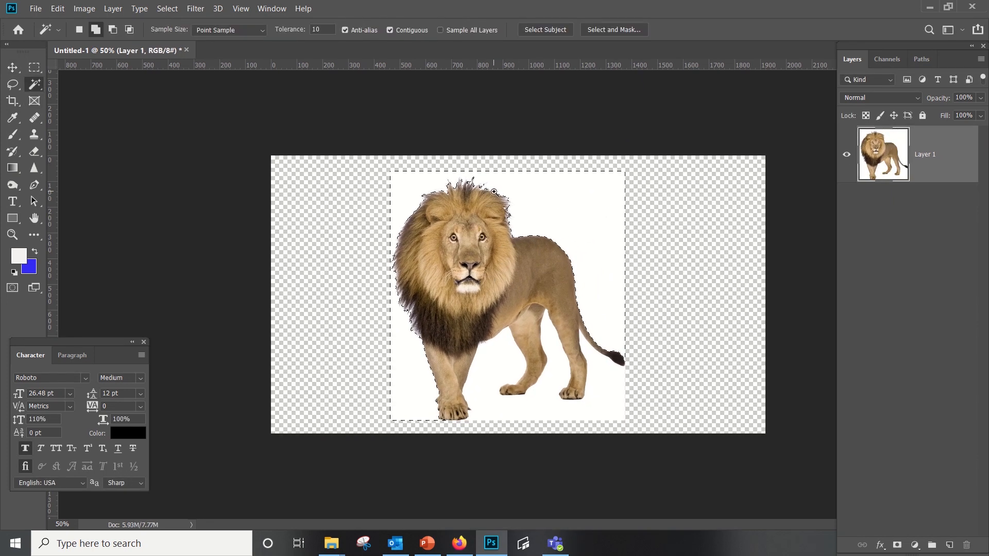
scroll(502, 227, "up", 3)
scroll(483, 96, "up", 2)
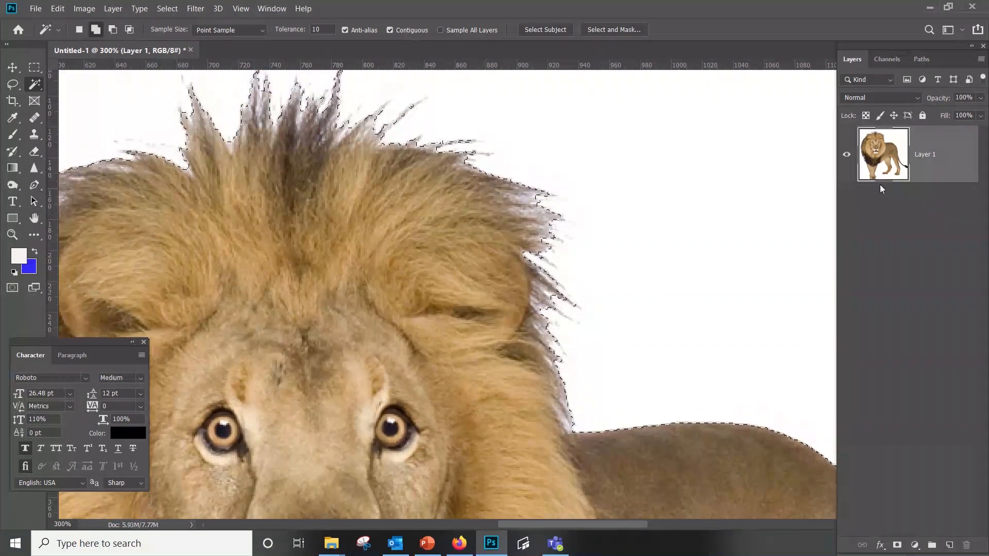
Duplicate the Blue channel as Blue copy and make the copy visible.
left_click(887, 59)
left_click(883, 123)
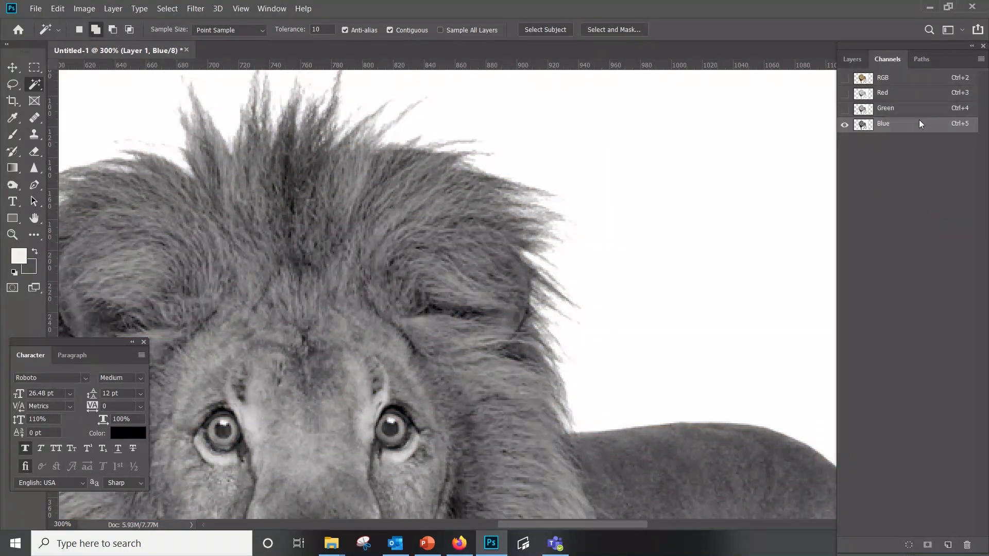
right_click(920, 124)
left_click(923, 130)
left_click(597, 144)
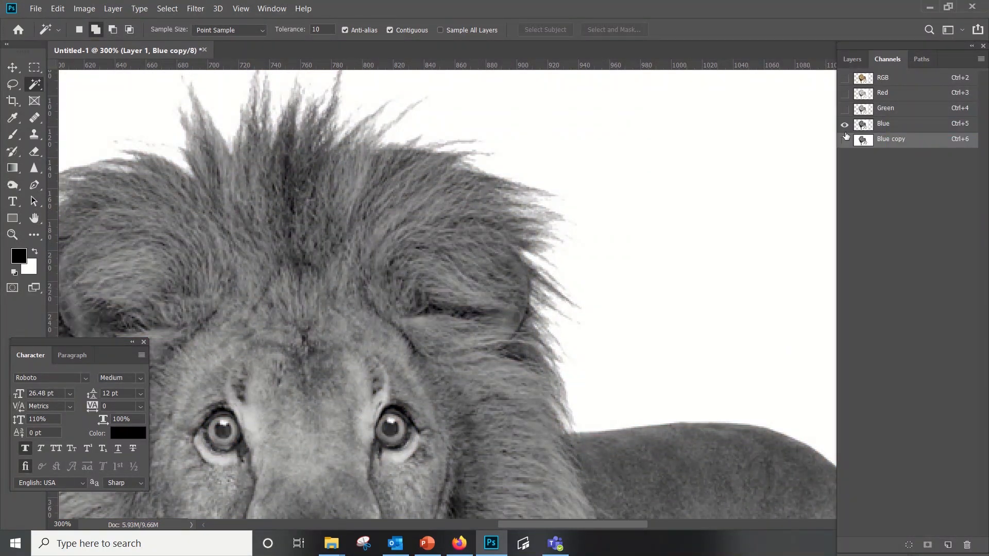
left_click(847, 139)
Darken the Blue copy channel with Levels until the lion is a solid black silhouette on white.
key("ctrl+minus")
key("ctrl+minus")
key("ctrl+minus")
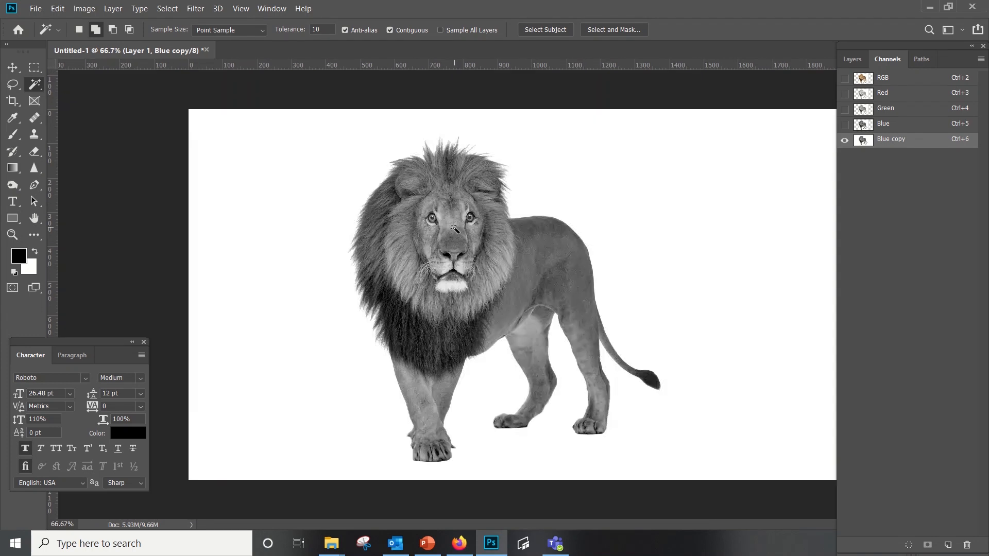
key("ctrl+l")
left_click_drag(172, 241, 245, 250)
left_click(307, 120)
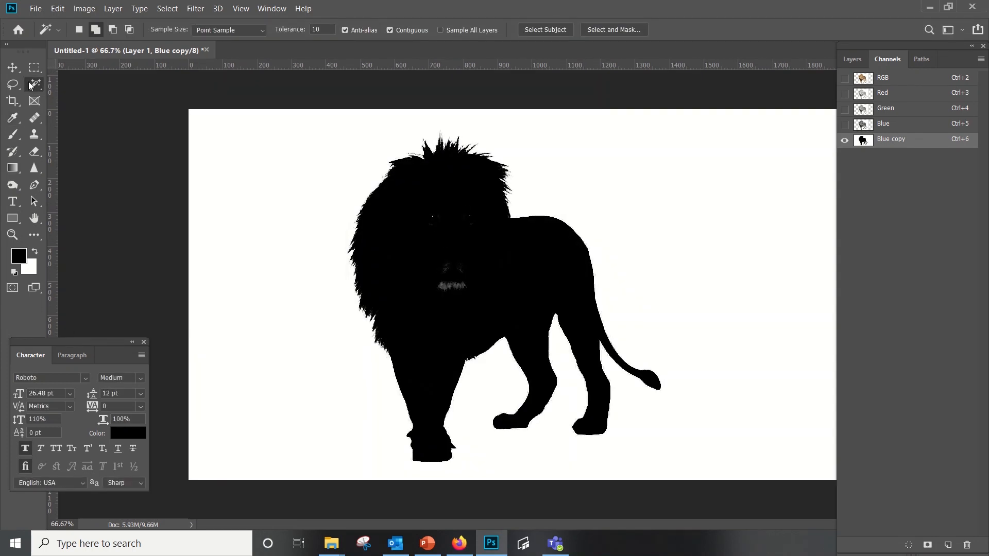
Load the lion silhouette from the Blue copy channel as a selection and return to the layers with the RGB composite active.
key("m")
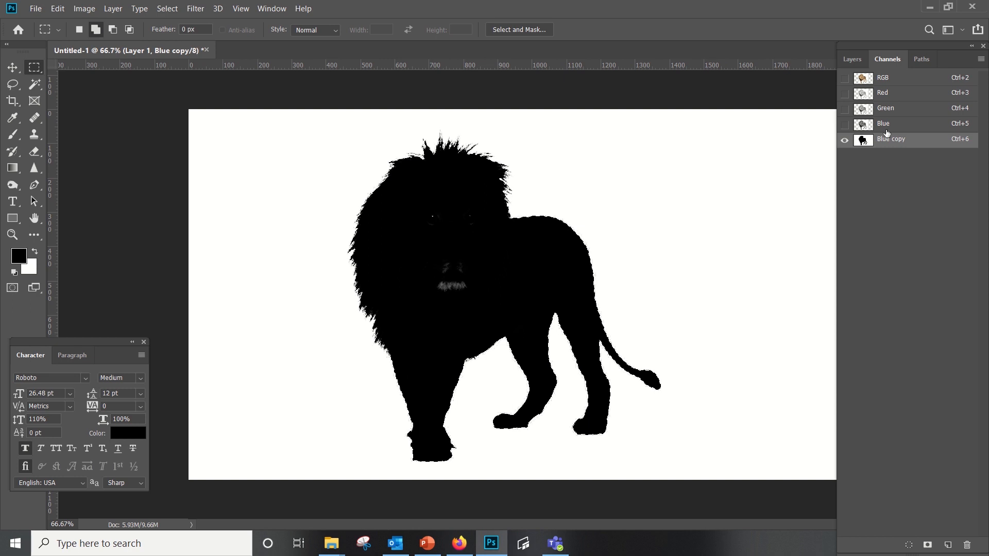
left_click(845, 79)
left_click(863, 79)
left_click(852, 59)
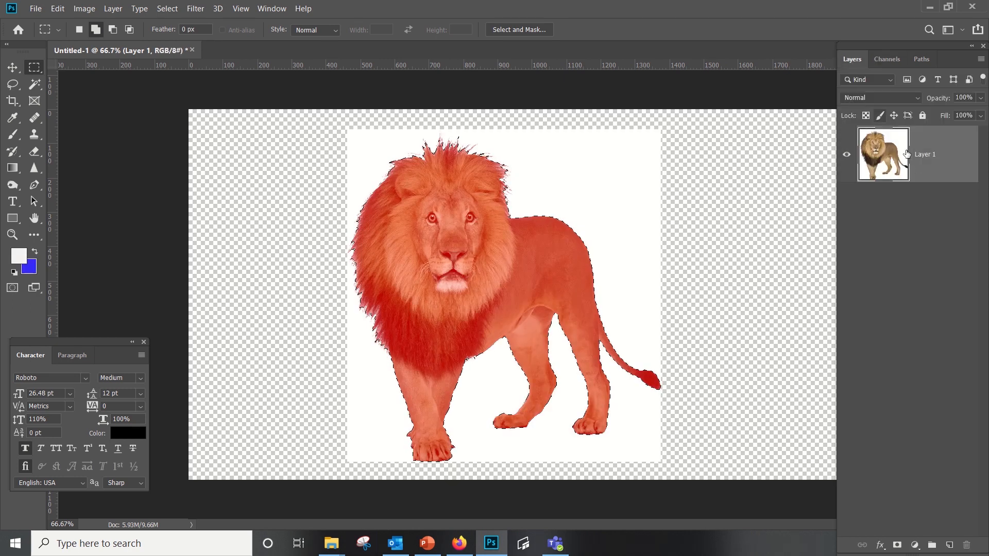
Duplicate Layer 1 as "duplicate- extracted lion" and add a layer mask from the lion selection.
right_click(950, 170)
left_click(806, 61)
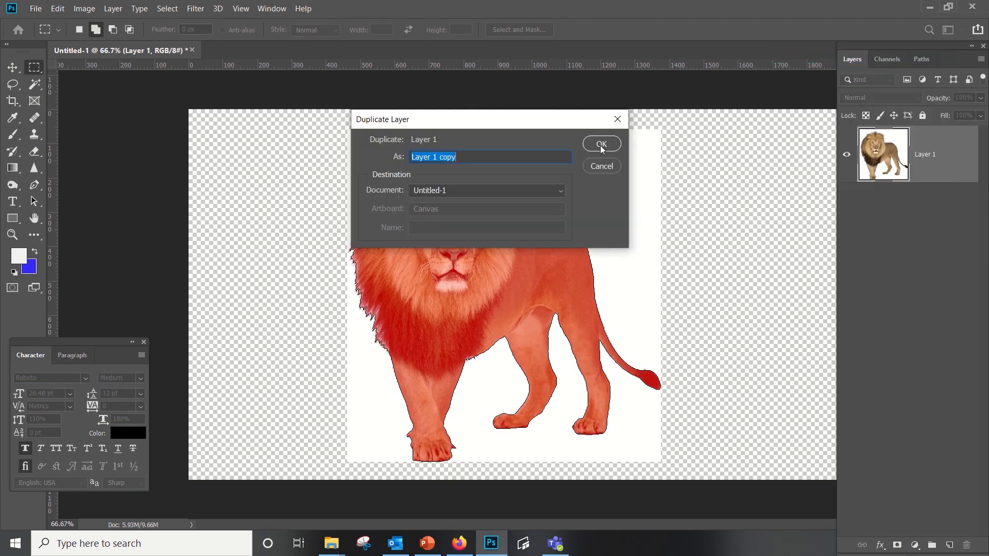
type("duplicate- extracted lion")
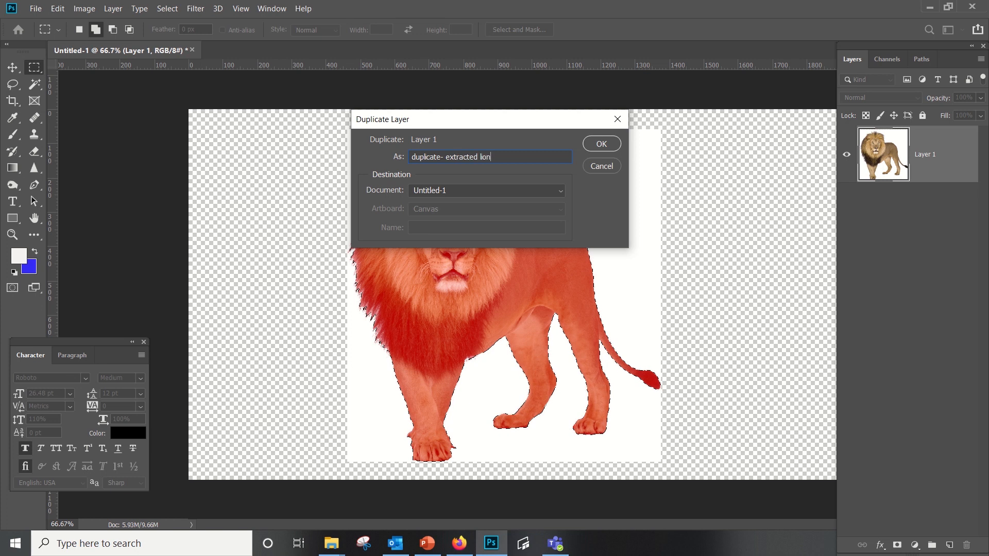
left_click(601, 144)
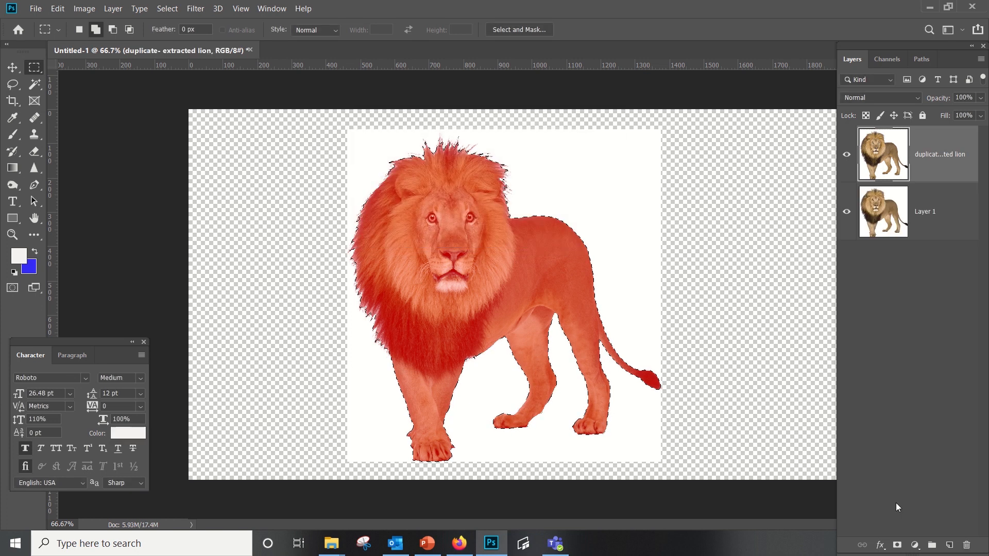
left_click(897, 545)
Hide the Blue copy channel's red overlay and restore the full-colour RGB composite.
left_click(887, 60)
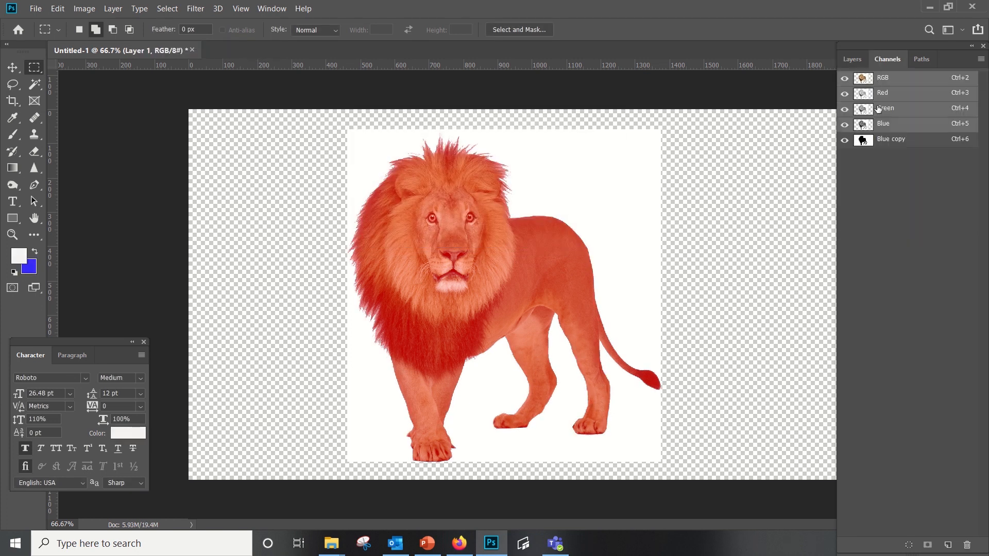
left_click(844, 78)
left_click(845, 78)
left_click(891, 138)
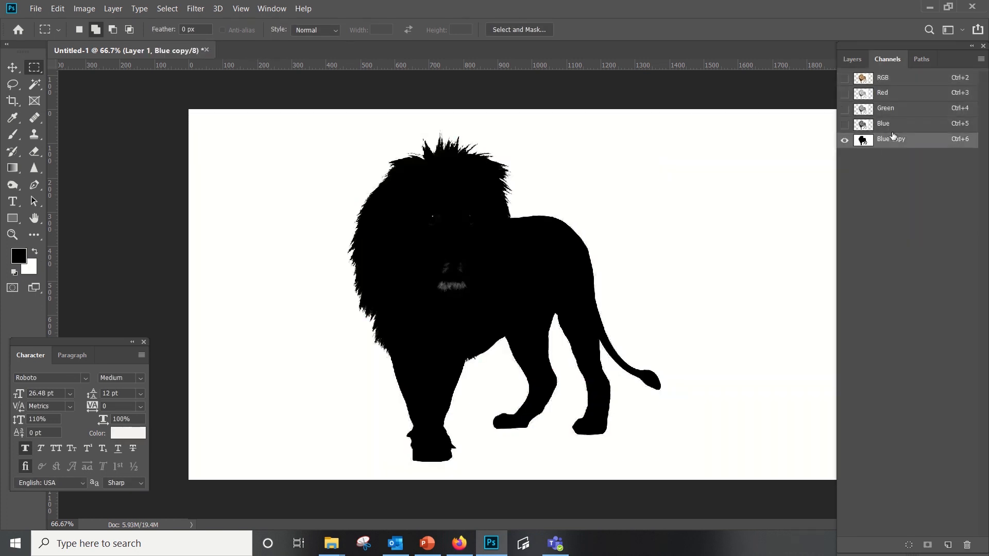
left_click(844, 81)
left_click(844, 140)
left_click(885, 83)
left_click(856, 59)
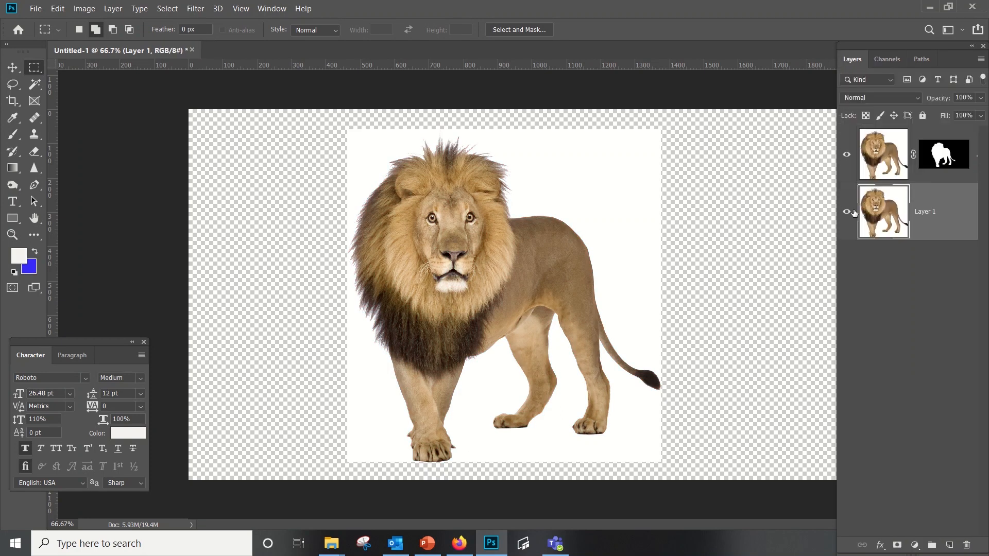
Hide Layer 1 and check the masked lion by turning its layer off and on.
left_click(847, 211)
left_click(931, 154)
left_click(847, 157)
left_click(847, 157)
Add a new layer directly above Layer 1 and fill it with the blue background colour.
left_click(949, 218)
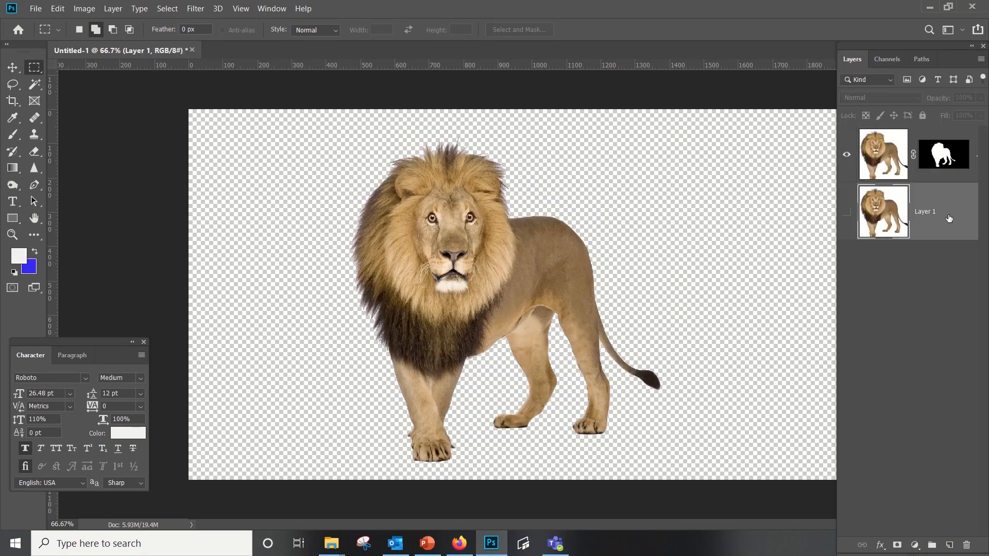
key("ctrl+shift+n")
key("Return")
key("ctrl+BackSpace")
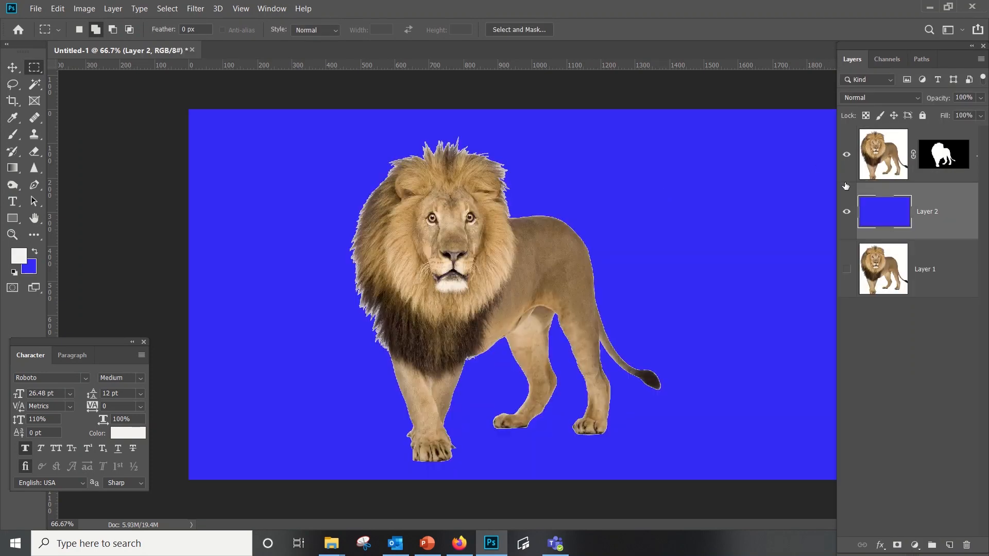
Replace Layer 2's blue fill with white and shift the lion slightly on the canvas.
left_click(847, 211)
left_click(927, 170)
left_click(932, 211)
key("ctrl+z")
key("ctrl+BackSpace")
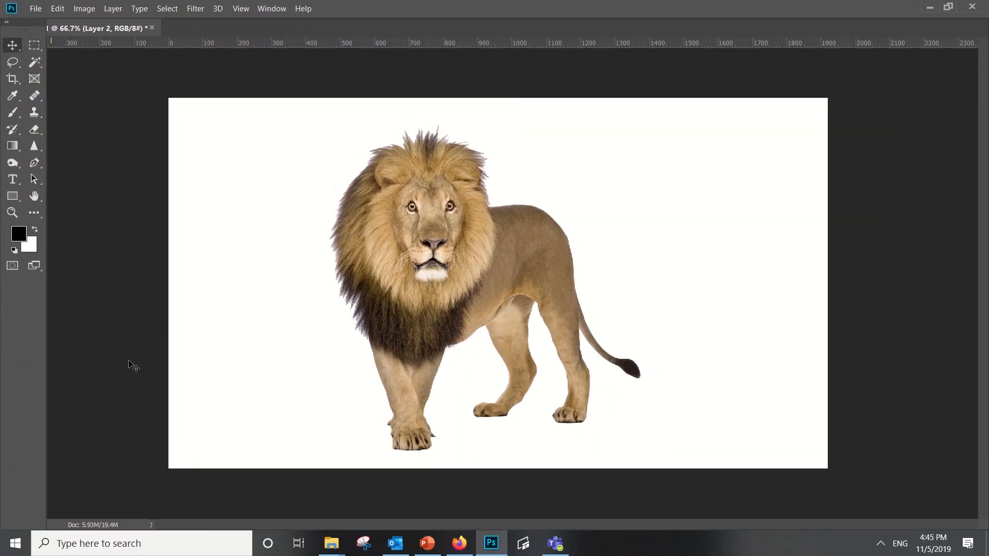
left_click_drag(464, 240, 448, 290)
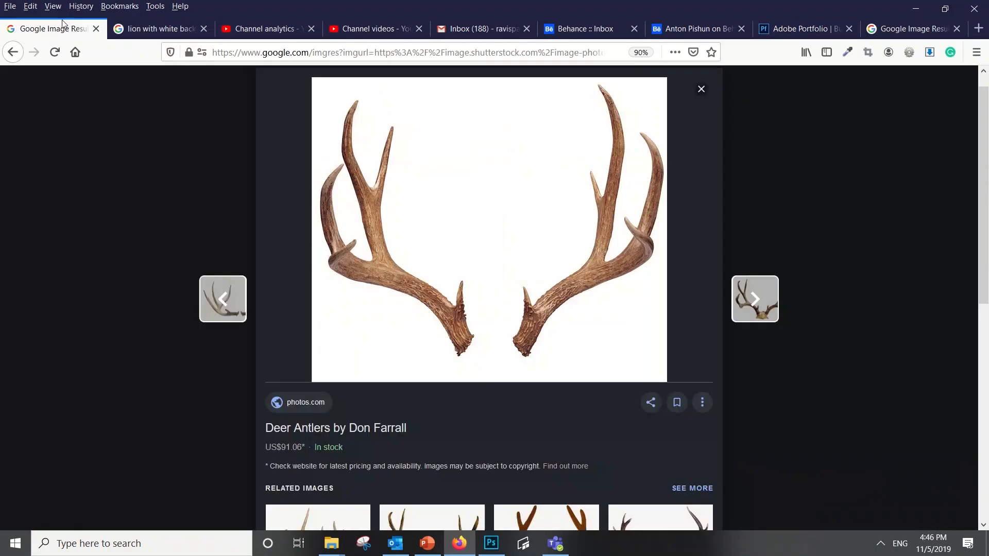
Copy the deer antlers picture from Firefox and paste it into the Photoshop document above the lion layer.
right_click(462, 227)
left_click(506, 344)
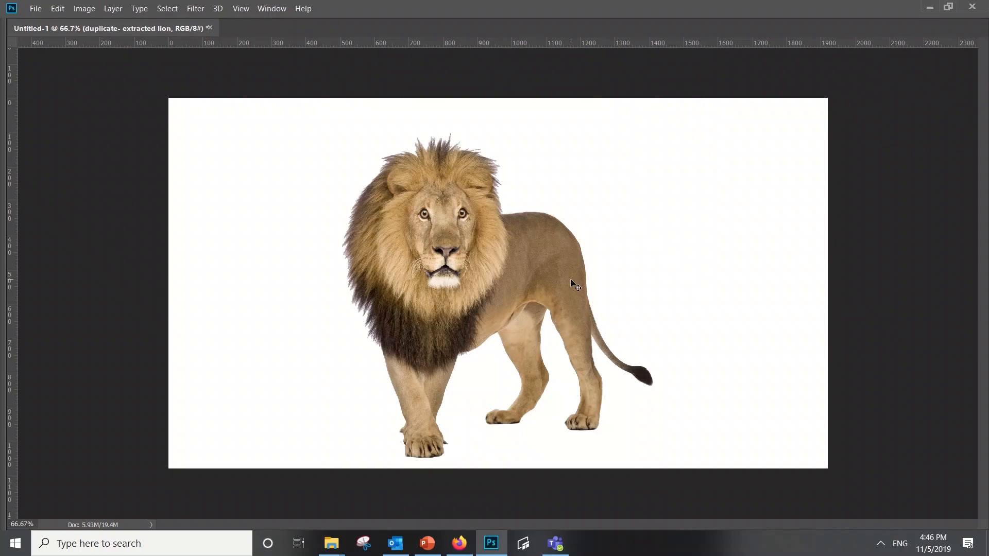
key("Tab")
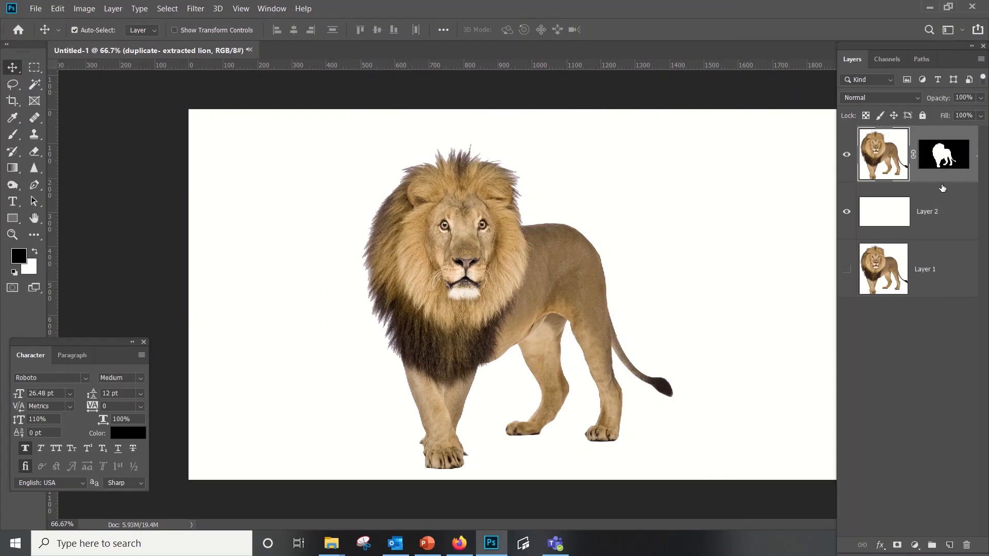
key("ctrl+v")
Hide the lion and white background layers, and reposition the antlers picture fully inside the canvas.
left_click_drag(579, 382, 581, 328)
left_click(847, 211)
left_click(847, 269)
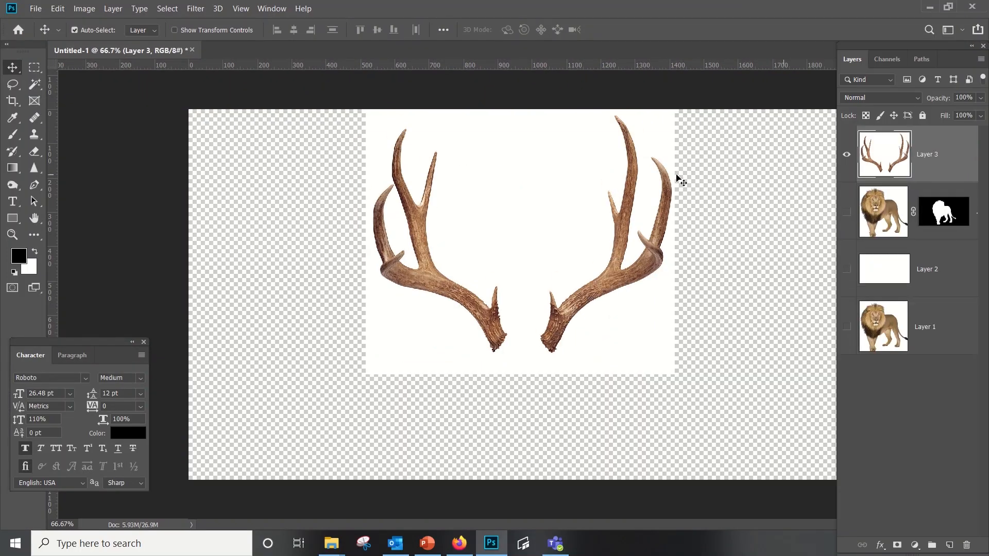
left_click_drag(548, 204, 547, 253)
Select the white area around the antlers with the Magic Wand, add a layer mask, and invert it to isolate the antlers.
key("w")
left_click(488, 207)
left_click(897, 545)
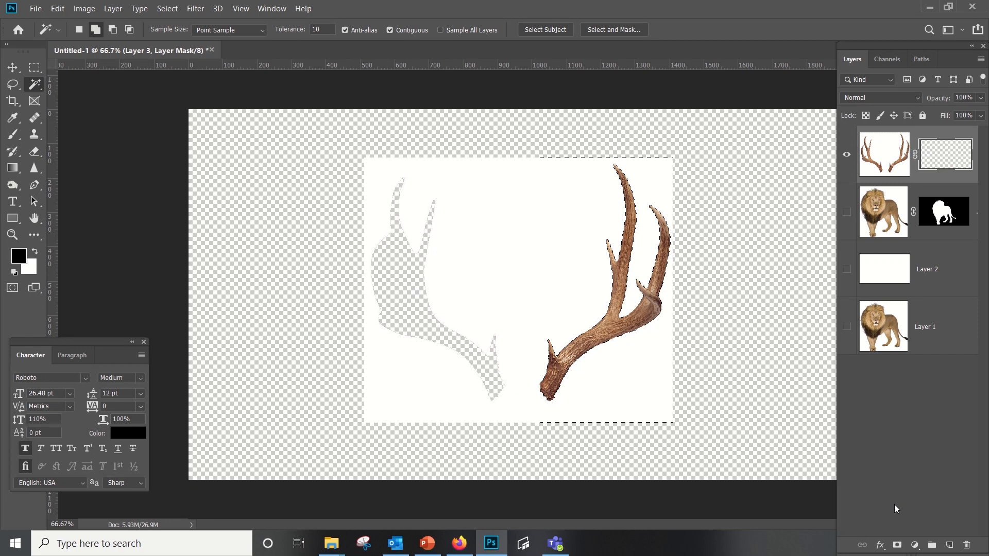
key("ctrl+i")
Show the lion layer and position the antlers behind the lion's head, stacking the antlers layer below the lion layer.
left_click(846, 211)
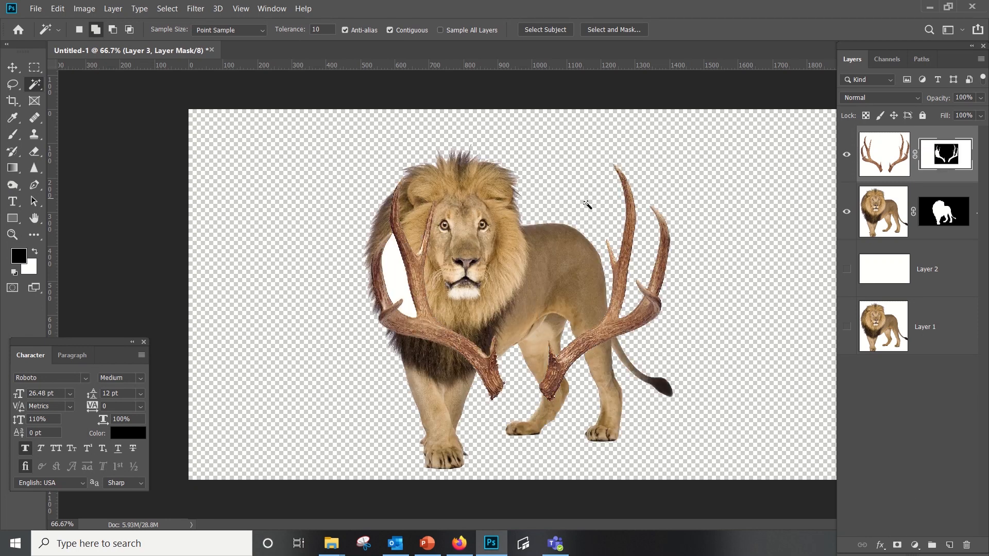
key("x")
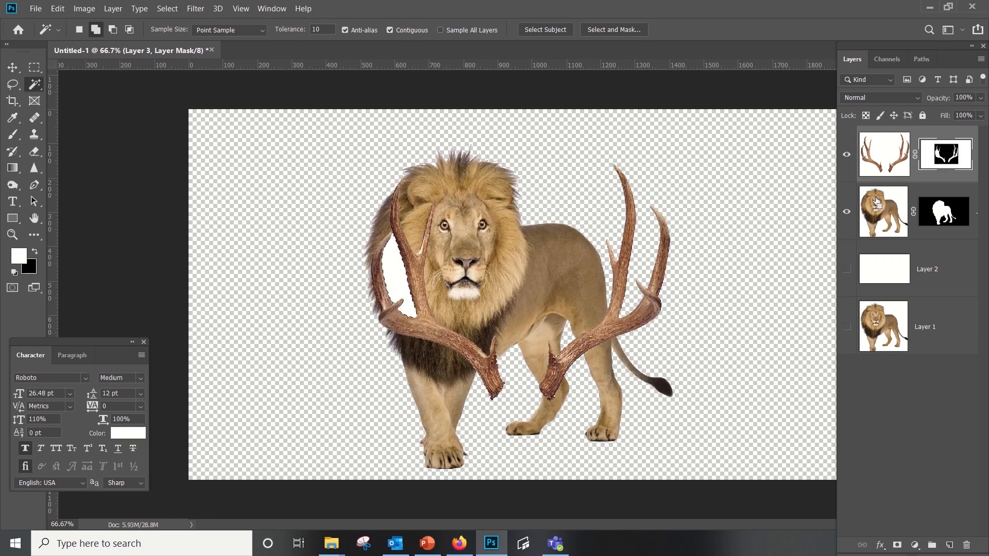
key("v")
mouse_move(418, 265)
left_mouse_down()
mouse_move(396, 234)
mouse_move(414, 251)
left_mouse_up()
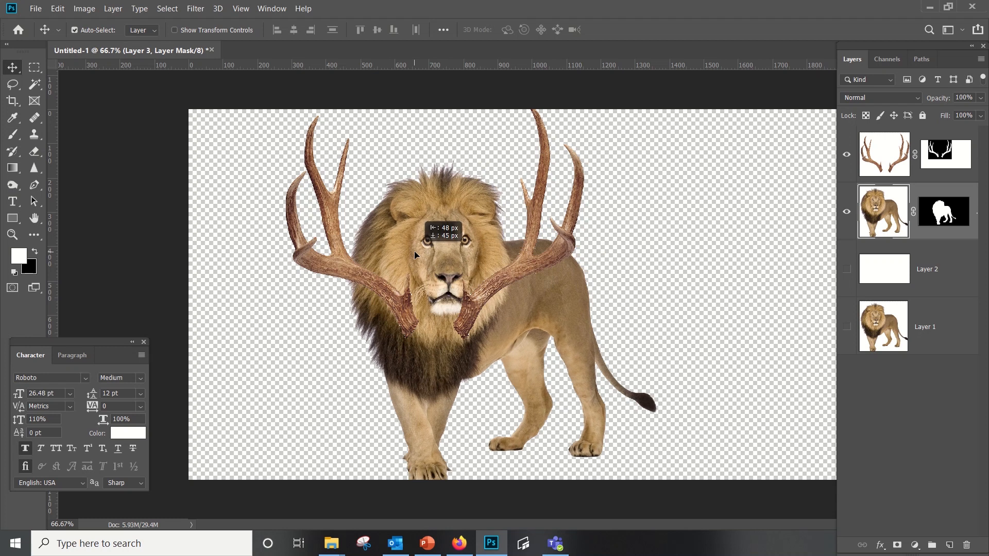
left_click_drag(500, 292, 506, 231)
left_click_drag(947, 183, 947, 241)
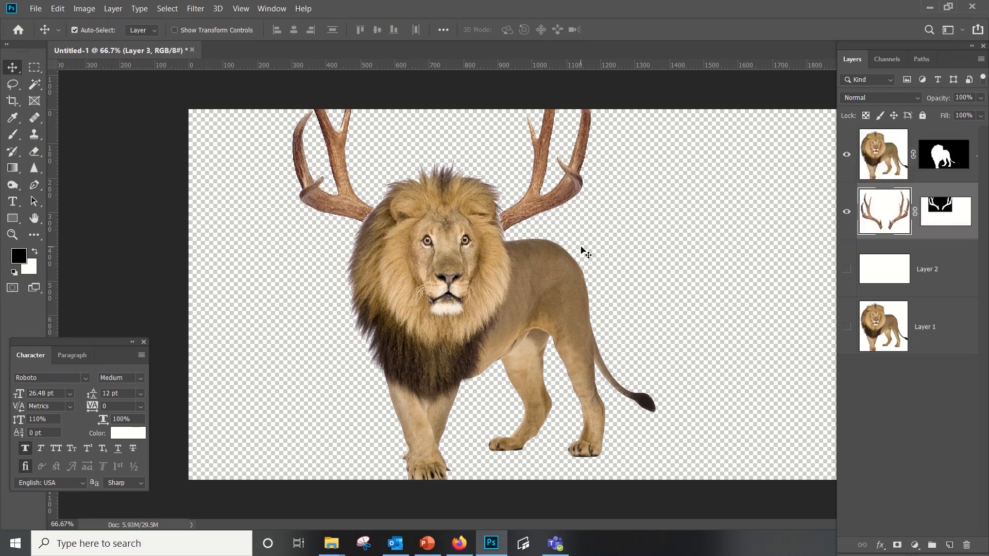
Scale the lion and antlers together to 81.80% and move them down toward the middle of the canvas.
key("ctrl+t")
left_click_drag(667, 487, 598, 407)
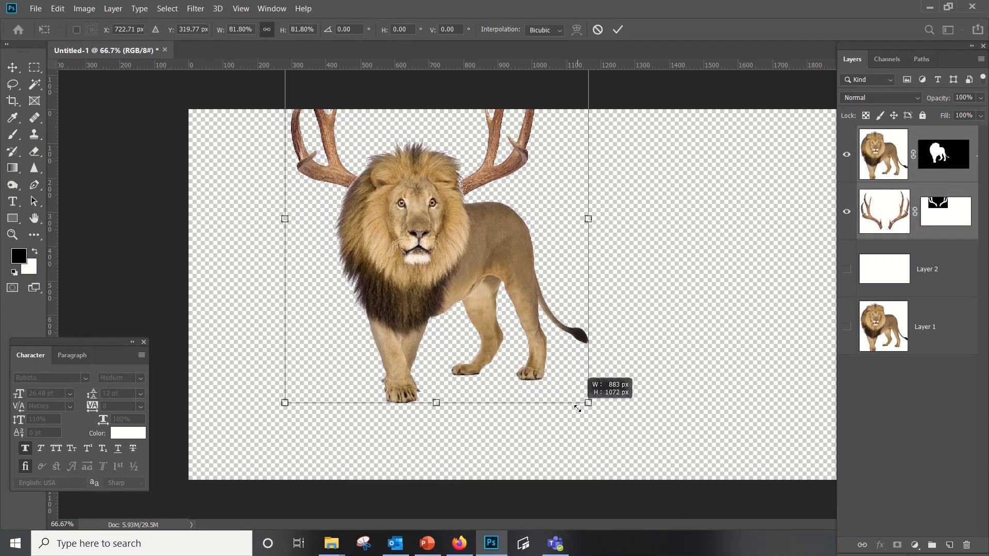
left_click_drag(472, 243, 581, 311)
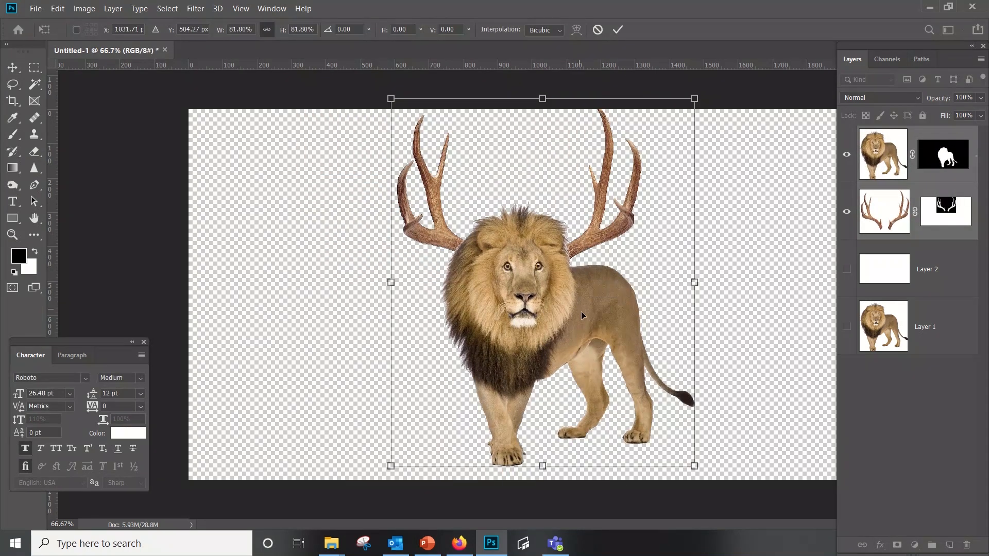
key("Return")
Scale the antlers down to about 85% width and 78% height above the lion's head.
key("ctrl+t")
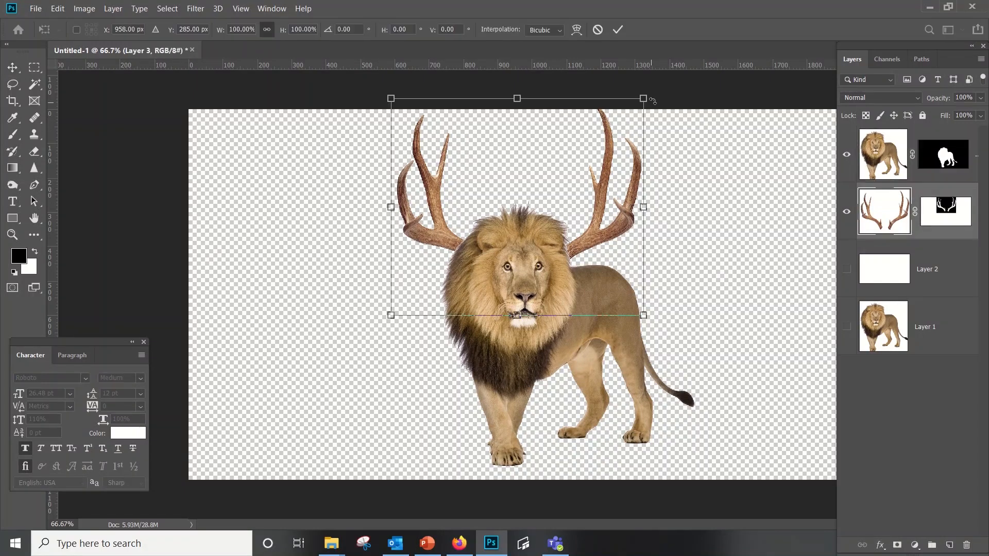
left_click_drag(644, 99, 618, 131)
left_click_drag(577, 202, 588, 177)
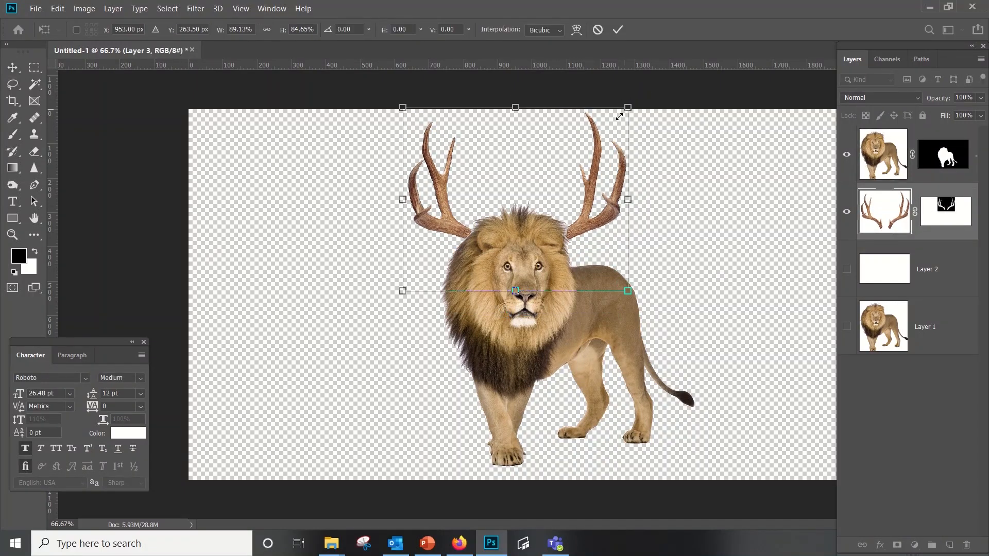
left_click_drag(628, 107, 618, 121)
Flip the antlers horizontally, shrink them slightly more, and seat them on top of the lion's head.
right_click(584, 177)
left_click(616, 334)
left_click_drag(581, 233, 579, 180)
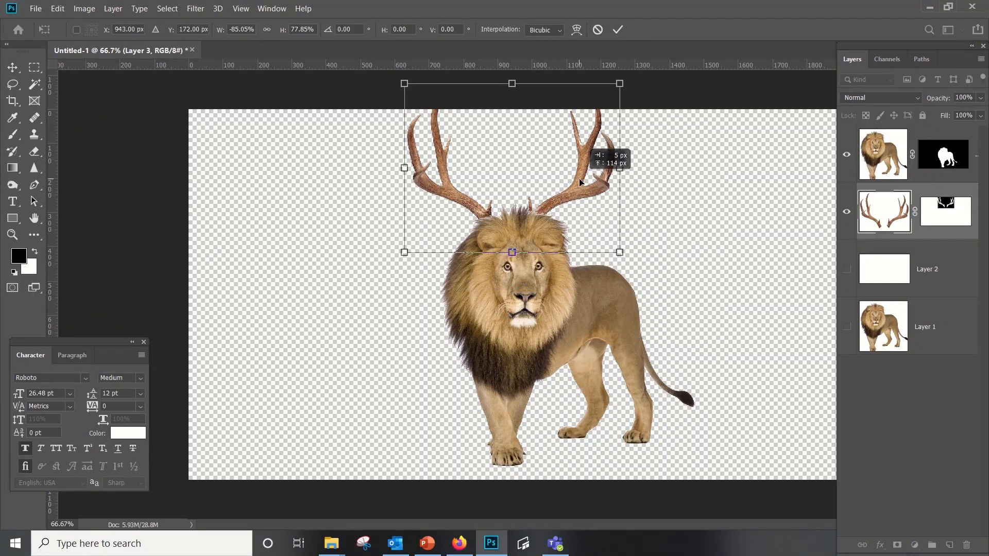
left_click_drag(619, 85, 604, 99)
left_click_drag(578, 182, 591, 183)
key("Return")
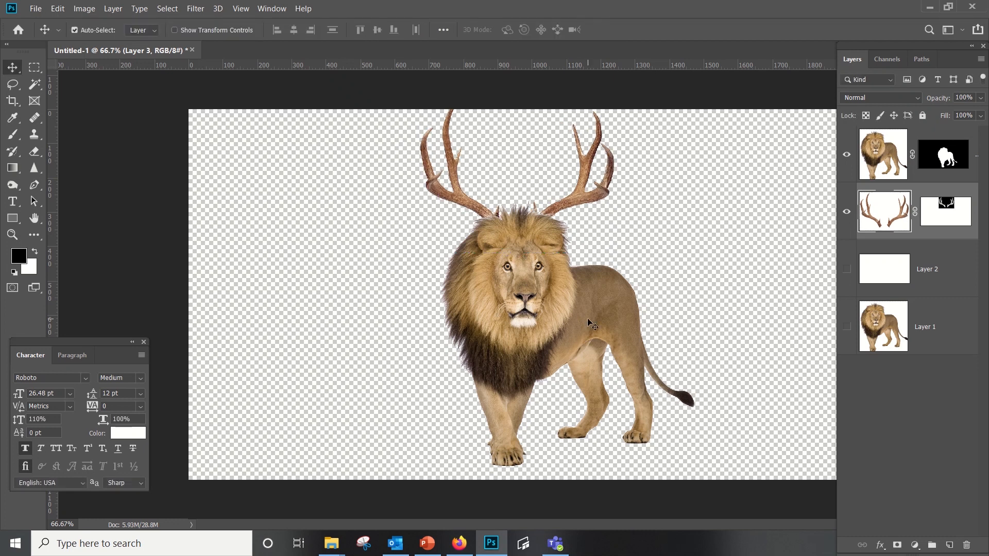
Select the lion together with the antlers and scale both down slightly so the antlers fit inside the canvas.
left_click_drag(588, 318, 587, 322)
left_click_drag(566, 205, 564, 205)
left_click(587, 281, "shift")
key("ctrl+t")
left_click_drag(692, 100, 672, 128)
key("Return")
left_click_drag(524, 307, 532, 302)
Align the antlers with the top of the lion's mane and distort them by pulling both upper corners slightly down.
left_click(583, 203)
left_click_drag(583, 203, 585, 196)
key("ctrl+t")
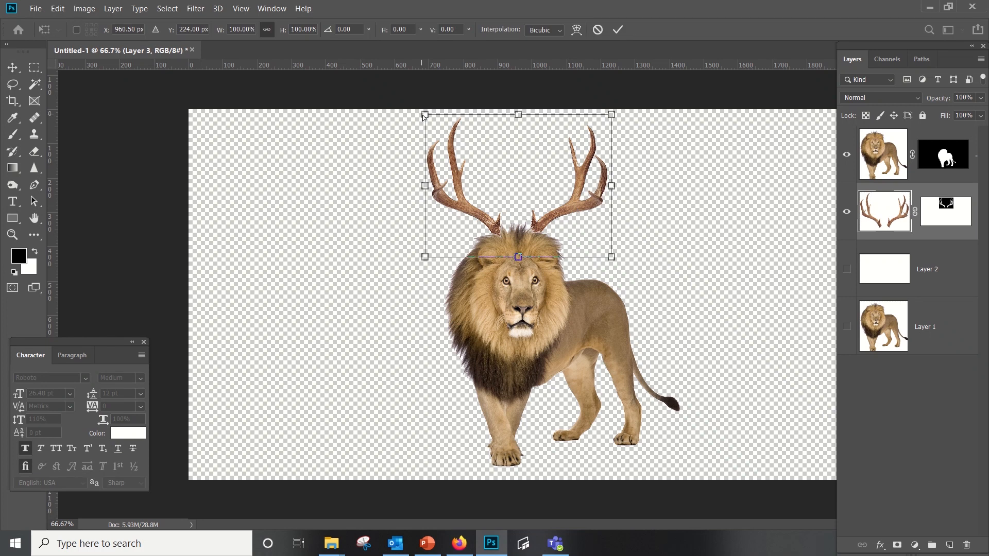
left_click_drag(422, 115, 420, 122)
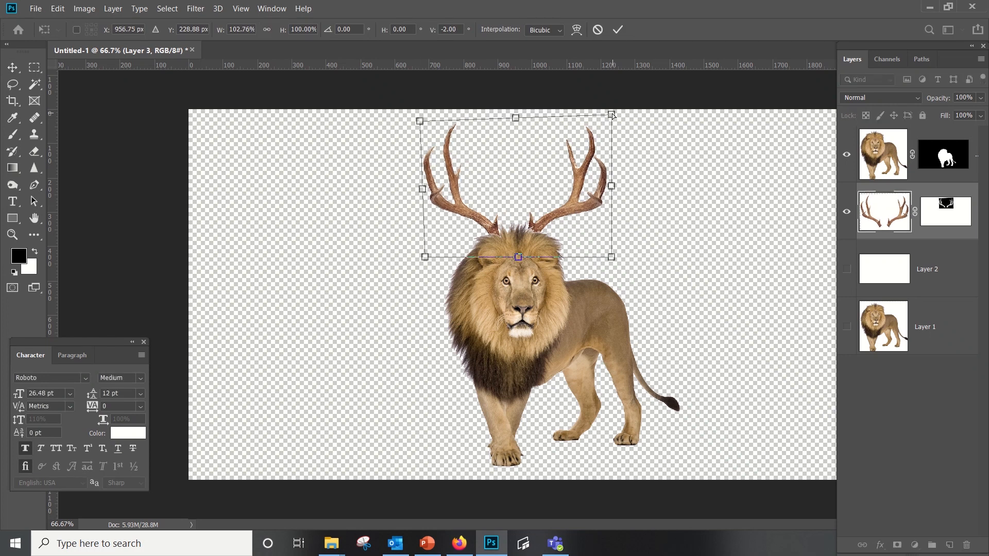
left_click_drag(611, 114, 612, 119)
key("Return")
left_click_drag(561, 215, 563, 214)
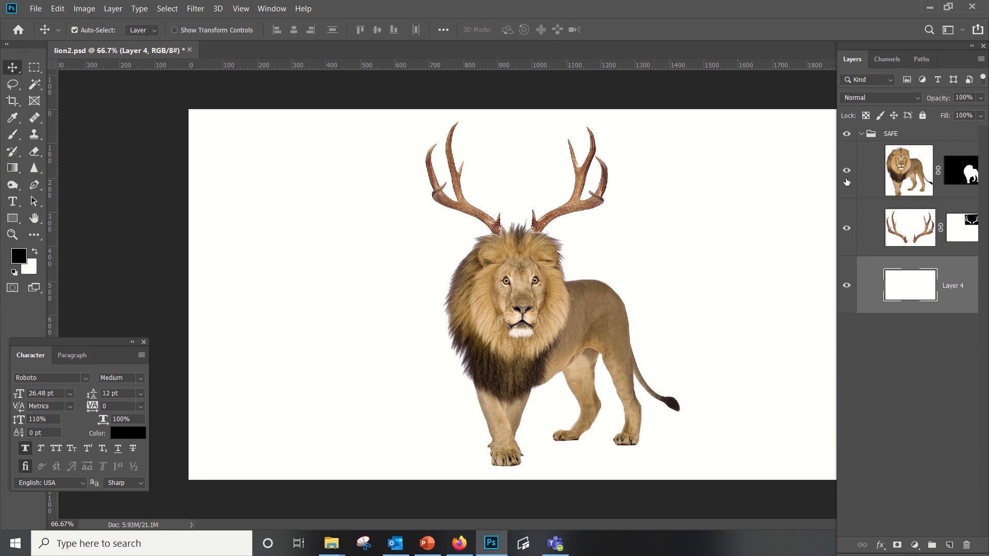
Toggle the visibility of the lion and antlers layers to check the white background behind them.
left_click(847, 170)
left_click(847, 228)
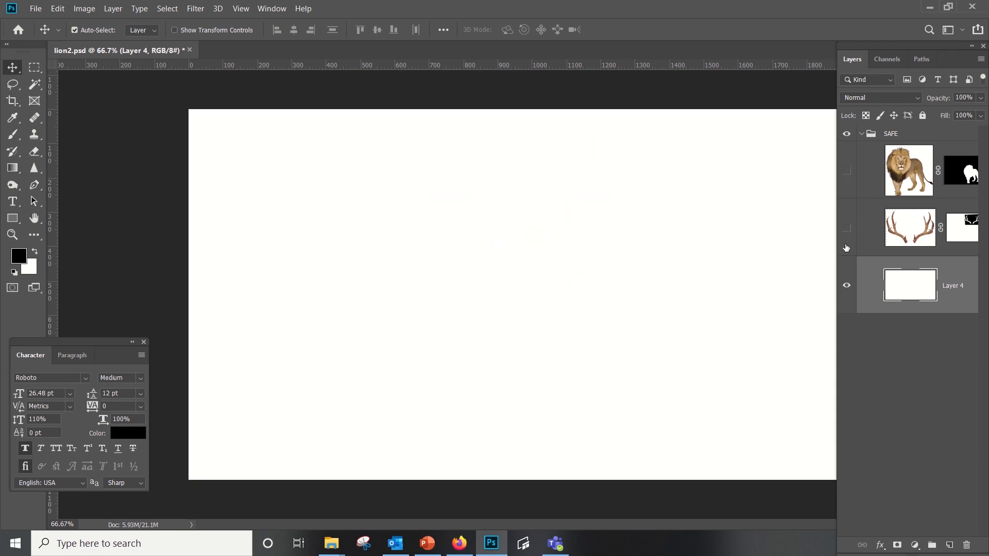
left_click(846, 170)
left_click(847, 228)
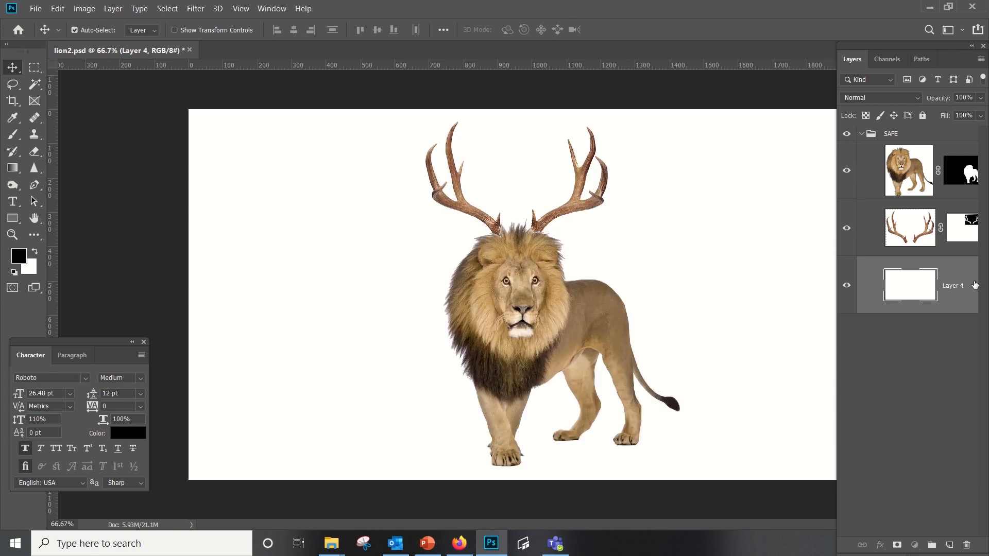
On a new layer named "art", draw a rocky ledge outline under the lion with the Pen tool and convert it to a selection.
key("ctrl+shift+n")
type("art")
key("Return")
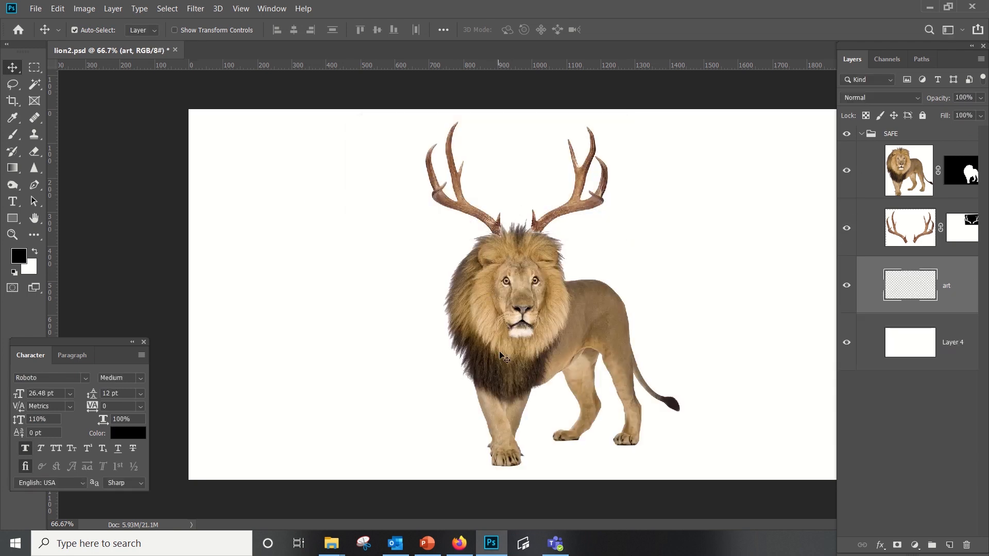
key("p")
left_click(435, 402)
left_click(444, 409)
left_click(455, 405)
left_click(470, 404)
left_click_drag(483, 398, 494, 390)
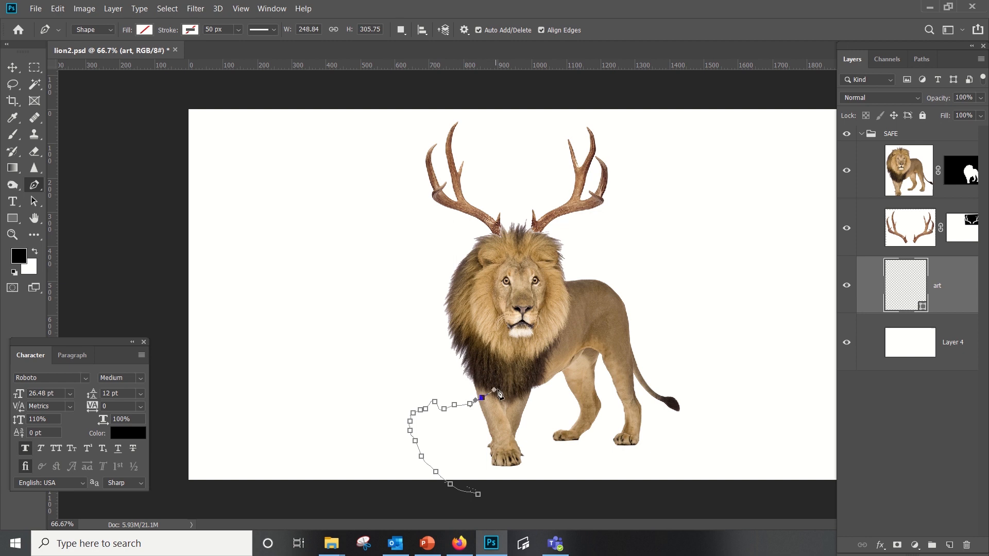
left_click_drag(755, 335, 785, 322)
key("Tab")
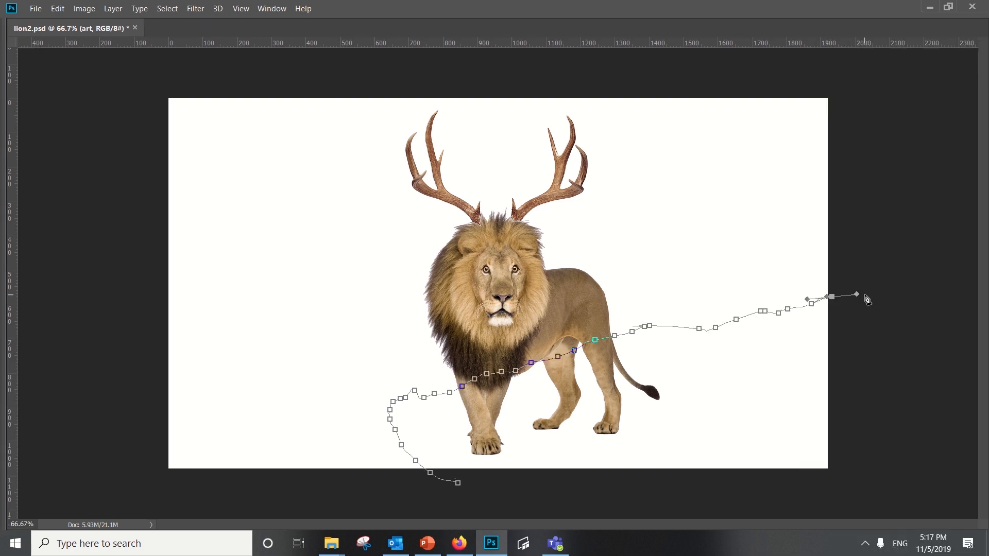
mouse_move(864, 295)
left_mouse_down()
mouse_move(889, 437)
mouse_move(663, 513)
left_mouse_up()
key("ctrl+Return")
Fill the ledge selection on a new layer, deselect, and invert the fill to solid black.
key("ctrl+shift+n")
key("Return")
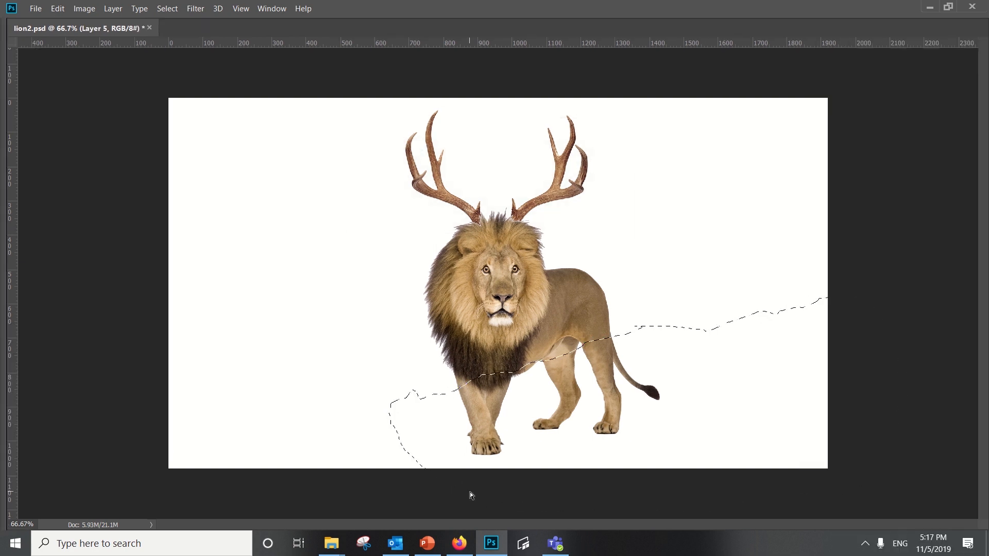
key("ctrl+BackSpace")
key("ctrl+d")
key("Tab")
left_click(847, 290)
key("ctrl+i")
key("Tab")
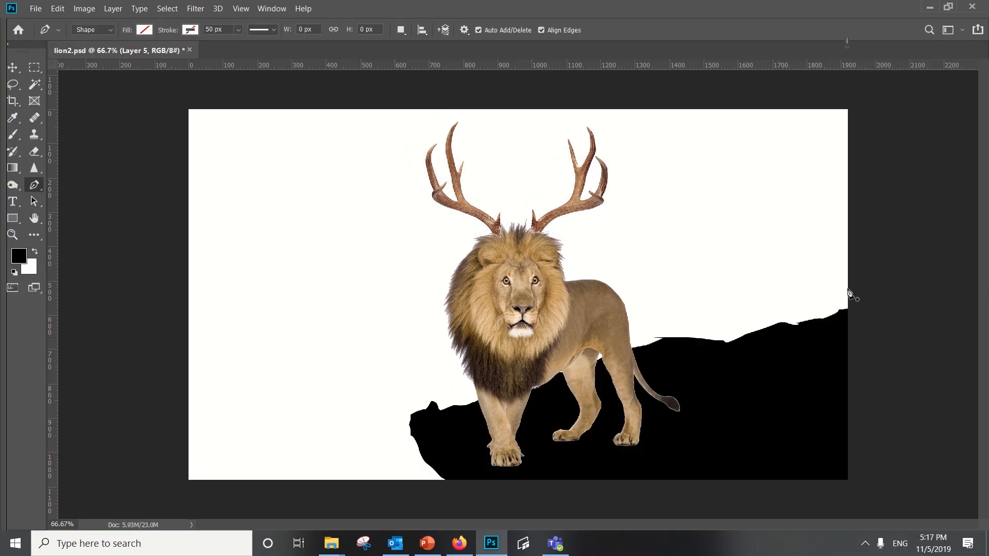
key("Tab")
On a new layer named "art2", outline the sky area above an uneven horizon with the Pen tool and convert it to a selection.
key("ctrl+shift+n")
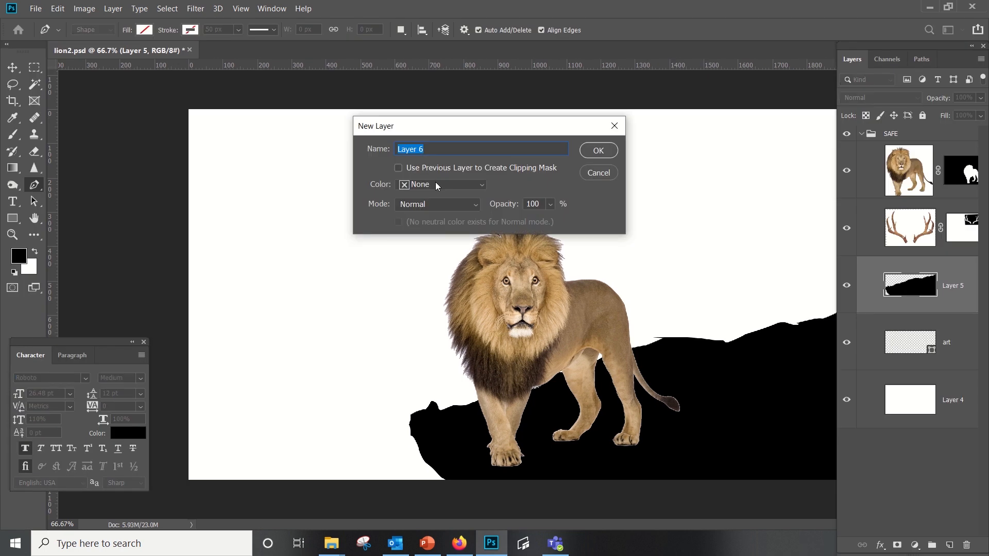
type("art2")
key("Return")
key("Tab")
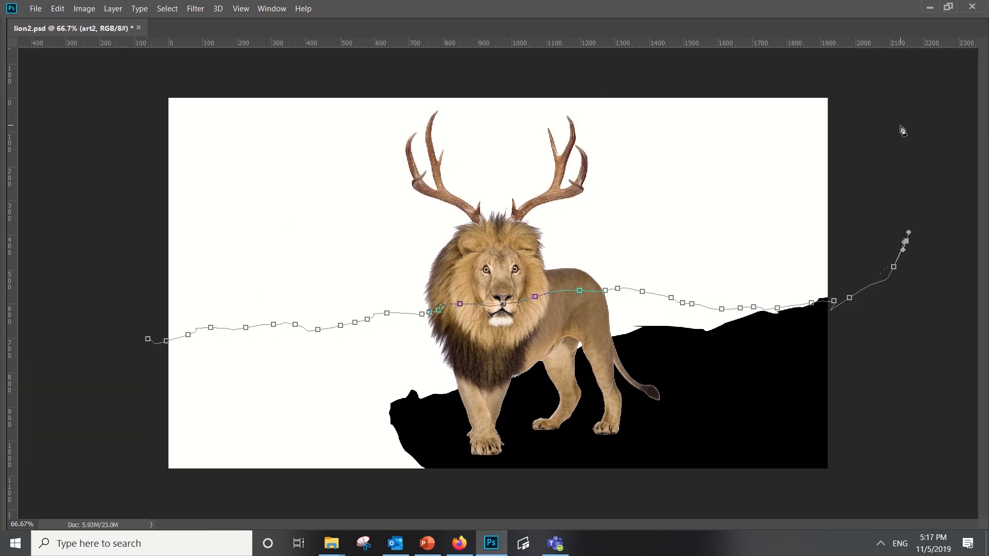
left_click(453, 76)
left_click_drag(333, 90, 252, 95)
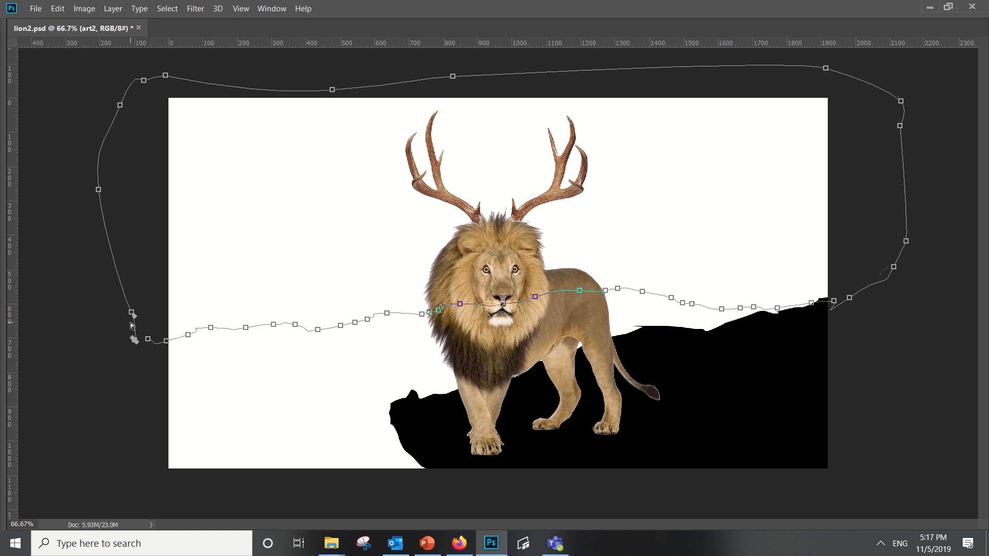
key("ctrl+Return")
key("Tab")
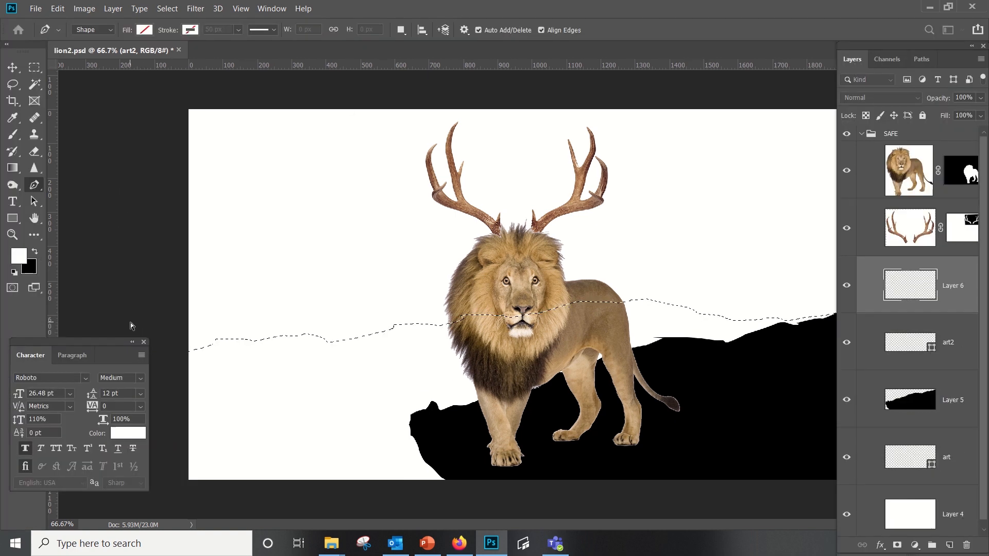
Fill the sky selection with black on its own layer, deselect, and delete the "art2" path layer.
key("ctrl+BackSpace")
key("ctrl+d")
left_click(925, 343)
key("Delete")
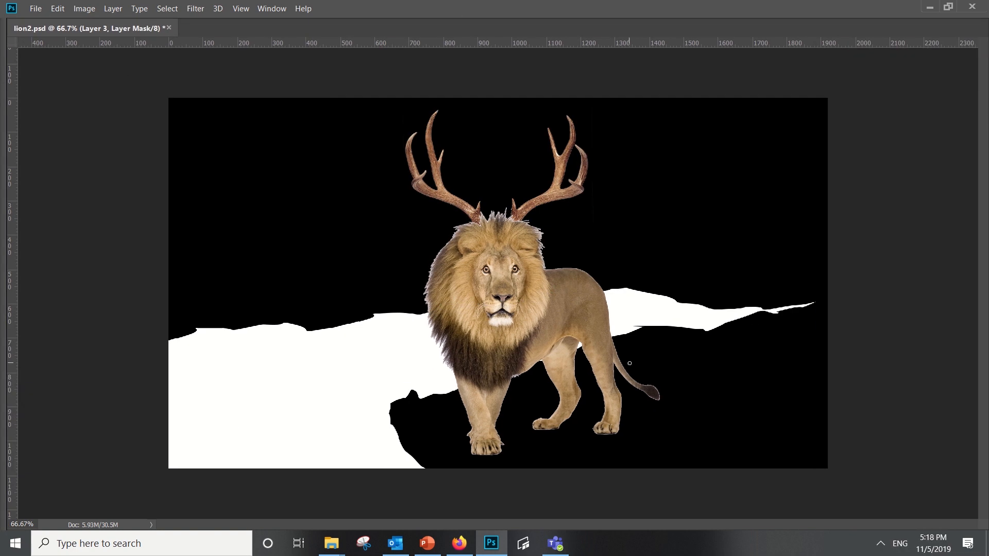
Identify the black sky layer by toggling its visibility and lower its opacity to 40%.
key("Tab")
left_click(847, 285)
left_click(847, 286)
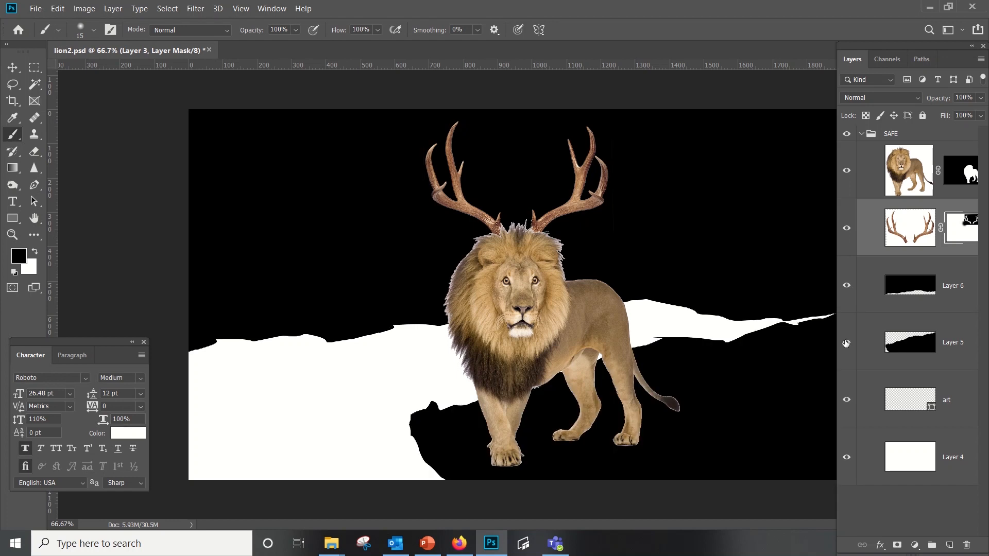
key("x")
key("v")
left_click(406, 271)
key("2")
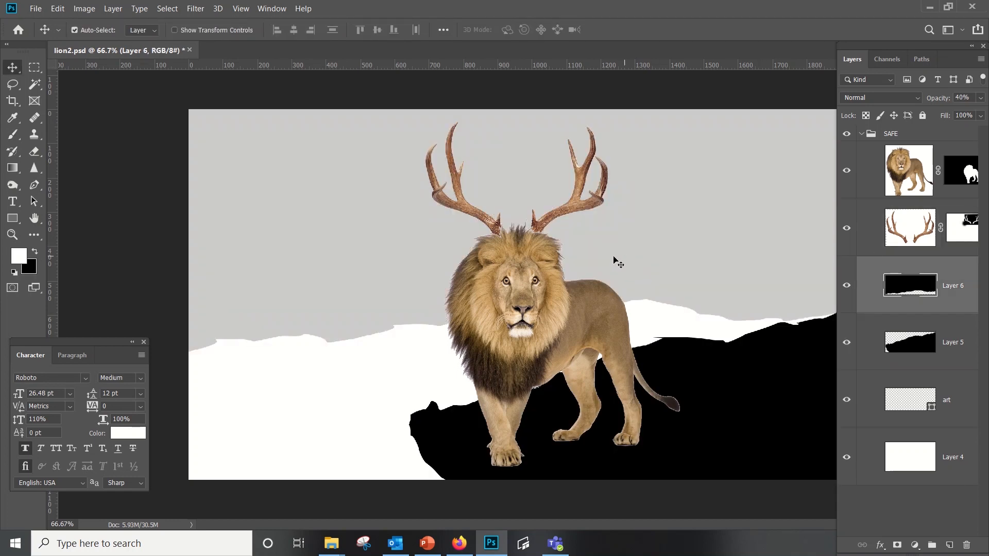
Draw a peaked mountain outline on the horizon to the left of the lion with the Pen tool and convert it to a selection.
key("p")
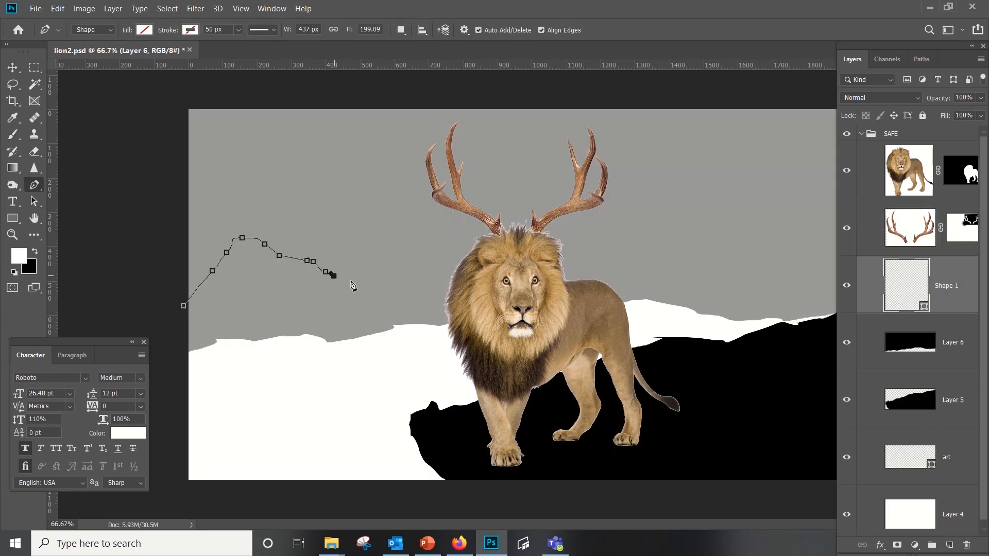
left_click(341, 280)
left_click(371, 284)
left_click(384, 293)
left_click(395, 300)
left_click(406, 304)
left_click(420, 307)
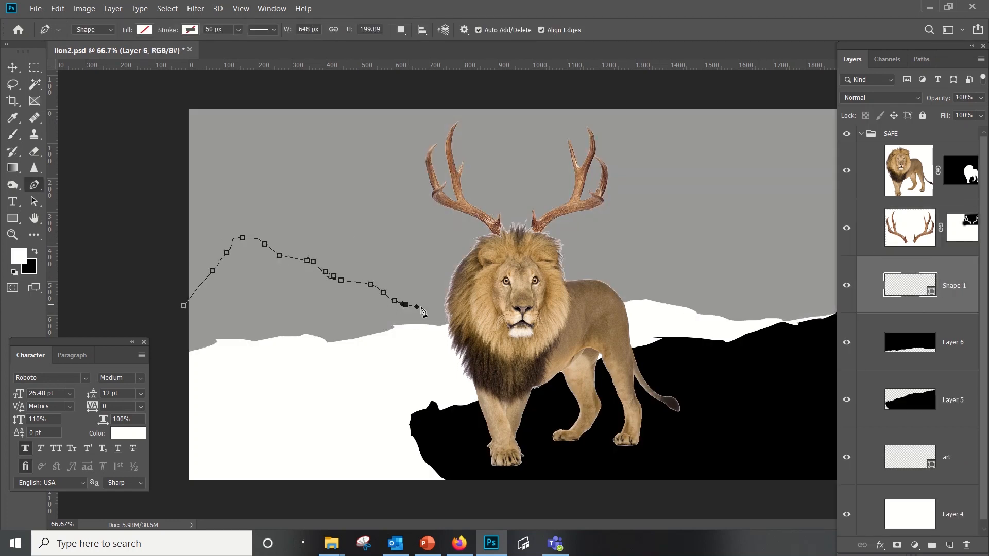
left_click(430, 311)
left_click(439, 315)
key("ctrl+Return")
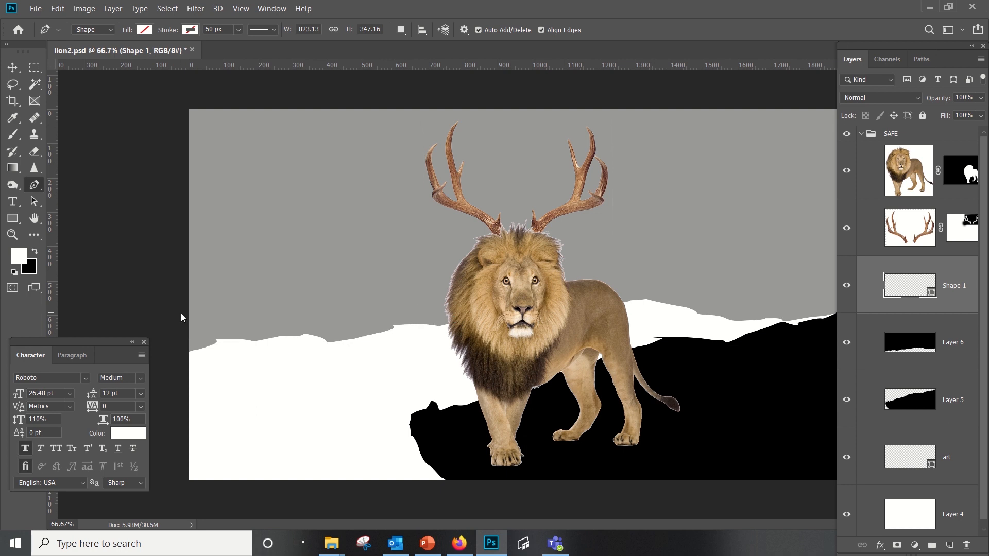
Fill the peaked mountain selection with black on a new layer, deselect, and check it by toggling its visibility.
key("ctrl+shift+alt+n")
key("ctrl+BackSpace")
key("ctrl+d")
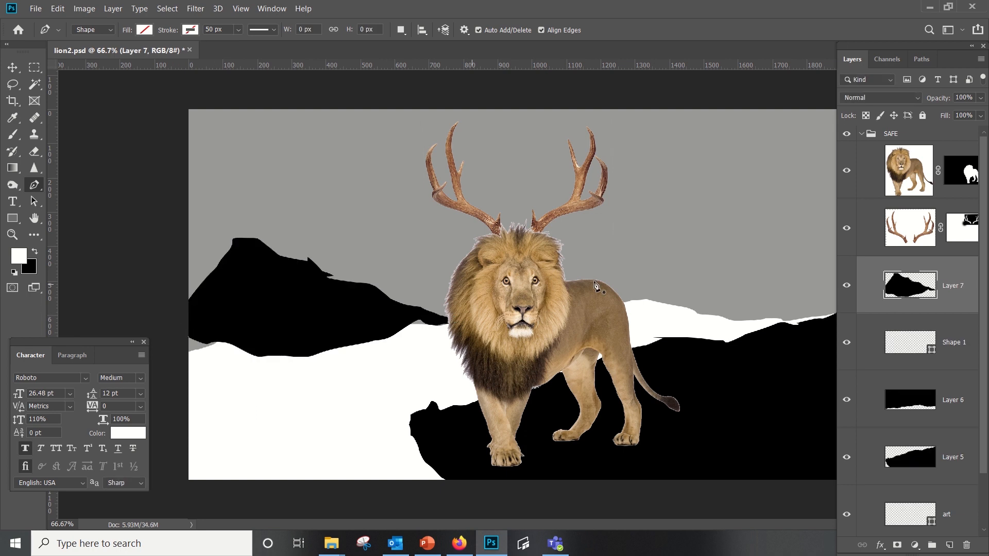
left_click(847, 285)
left_click(846, 286)
On a new layer, outline a long, low mountain range running behind the lion to the right canvas edge and convert it to a selection.
key("ctrl+shift+n")
key("Return")
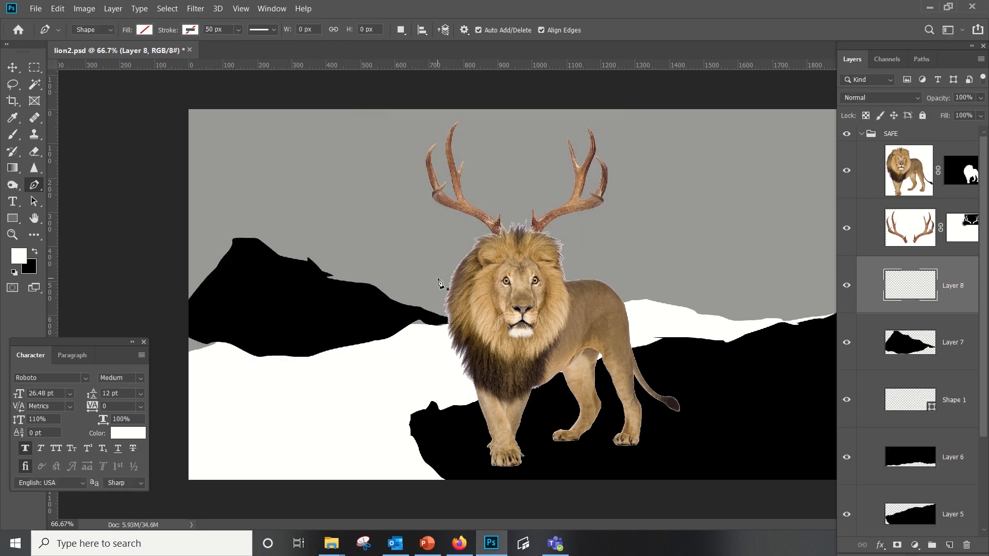
left_click(281, 277)
left_click(295, 266)
left_click(310, 257)
left_click(319, 246)
left_click(340, 243)
left_click(363, 252)
left_click(376, 256)
key("Tab")
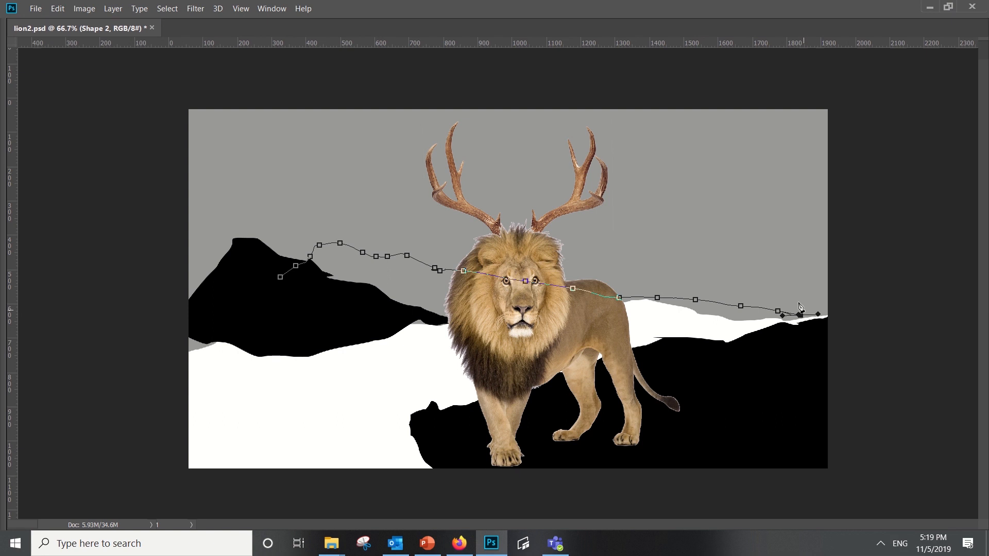
left_click_drag(845, 301, 851, 297)
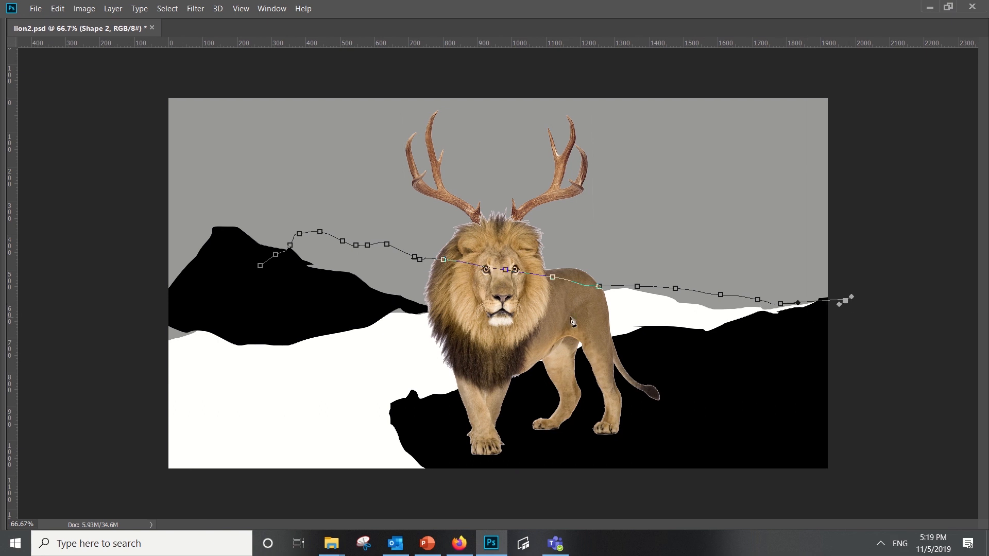
left_click(261, 268)
key("ctrl+Return")
Fill the low mountain range with black on a new layer, deselect, and set the layer's opacity to 45%.
key("ctrl+shift+alt+n")
key("ctrl+BackSpace")
key("ctrl+d")
key("Tab")
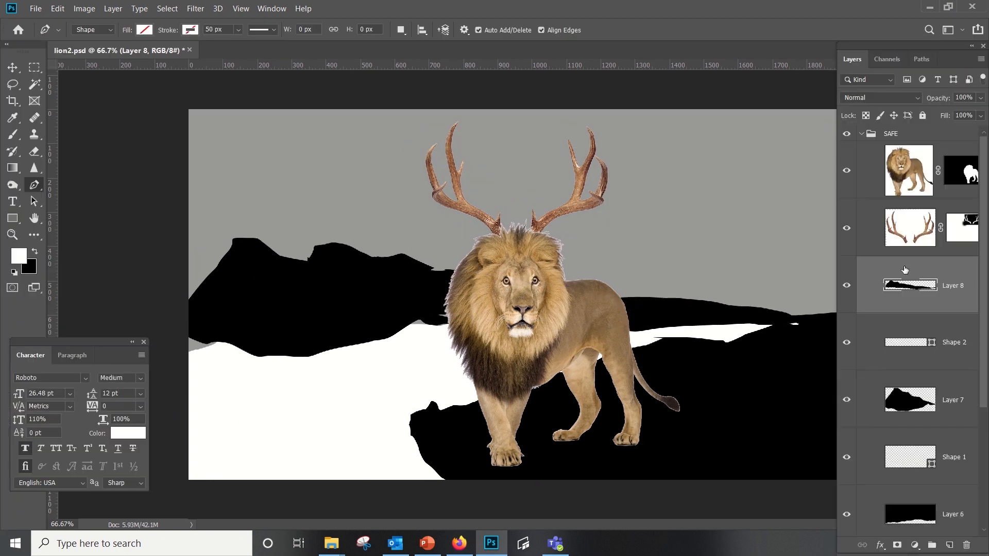
left_click_drag(954, 112, 944, 112)
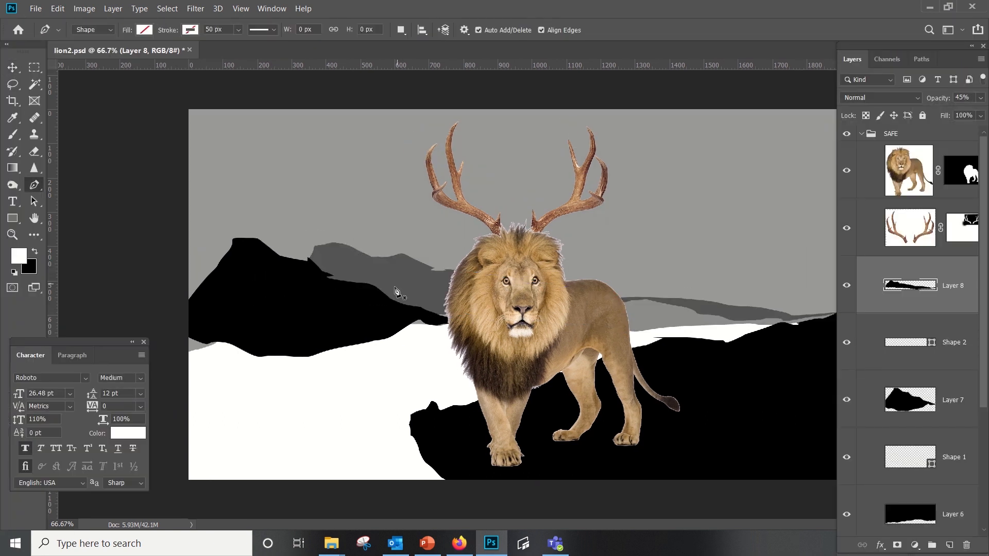
Outline a broad ridge from behind the lion's mane to beyond the right canvas edge with the Pen tool and convert it to a selection.
left_click_drag(464, 294, 491, 288)
key("Tab")
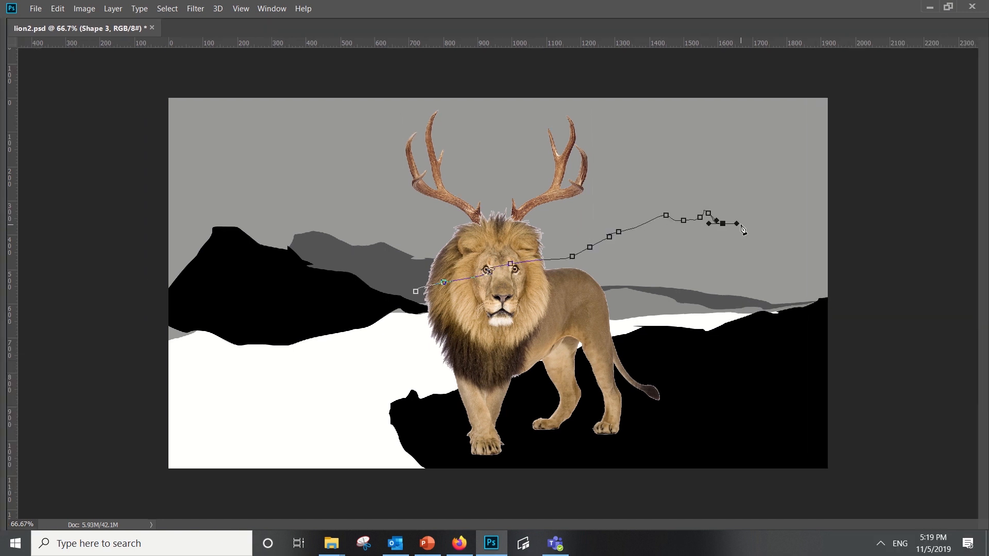
left_click(885, 212)
left_click_drag(735, 334, 684, 329)
left_click(415, 292)
key("ctrl+Return")
Fill the broad ridge with black on a new layer, deselect, and lower the layer's opacity to a lighter grey.
key("ctrl+shift+n")
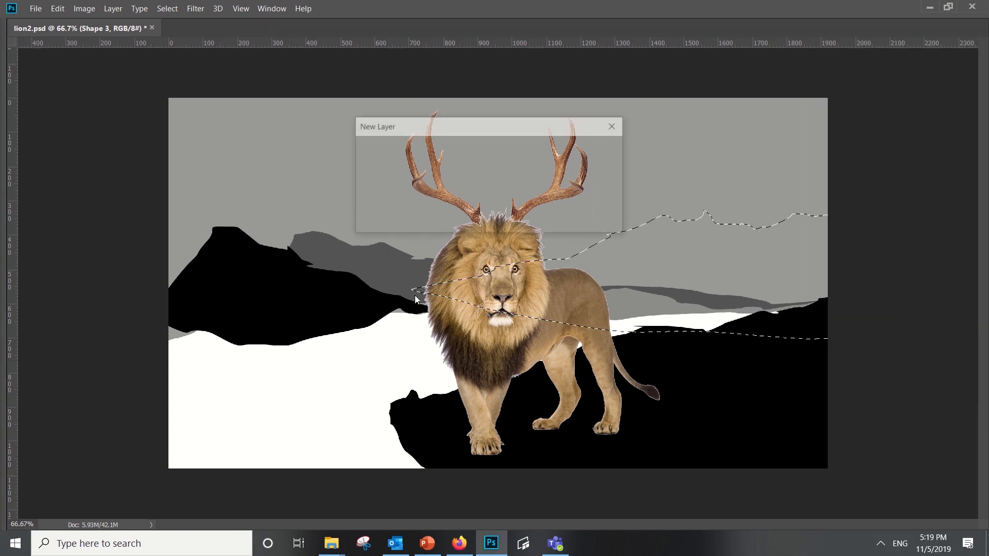
key("Return")
key("ctrl+BackSpace")
key("ctrl+d")
key("2")
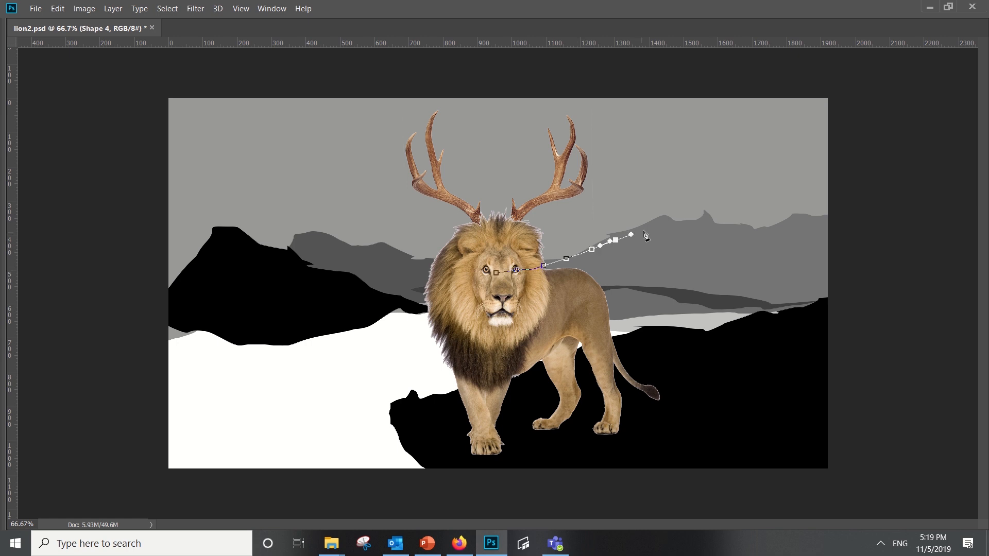
Undo the last two anchor points, finish outlining a steeper slope that rises toward the right canvas edge, and convert it to a selection.
key("ctrl+z")
key("ctrl+z")
left_click_drag(647, 242, 662, 242)
left_click_drag(675, 235, 688, 233)
left_click_drag(699, 229, 709, 224)
left_click_drag(717, 220, 737, 207)
left_click_drag(741, 203, 747, 202)
left_click_drag(752, 199, 761, 195)
left_click(491, 291)
key("ctrl+Return")
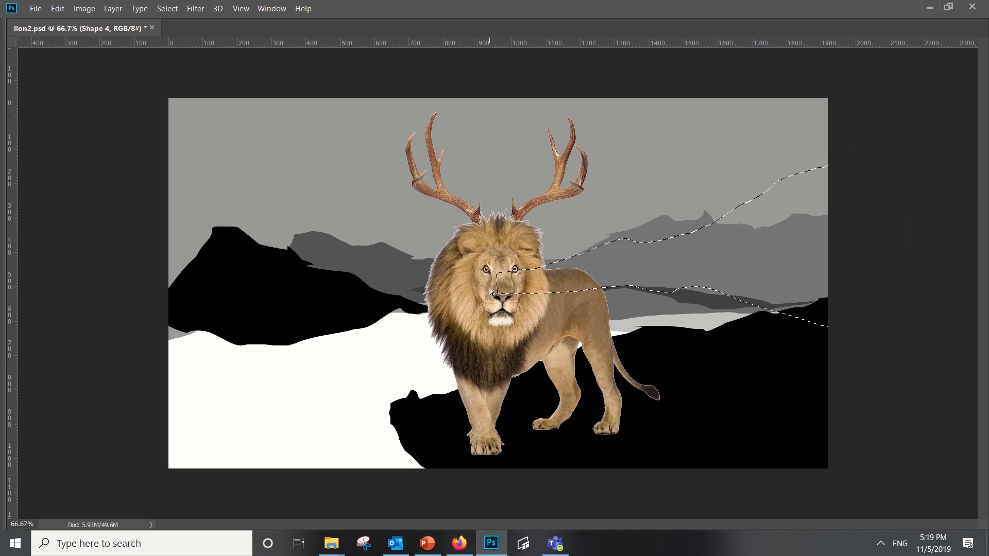
Fill the rising slope with black on a new layer, deselect, and set the layer's opacity to 50%.
key("ctrl+shift+n")
key("Return")
key("ctrl+BackSpace")
key("ctrl+d")
key("Tab")
key("3")
key("5")
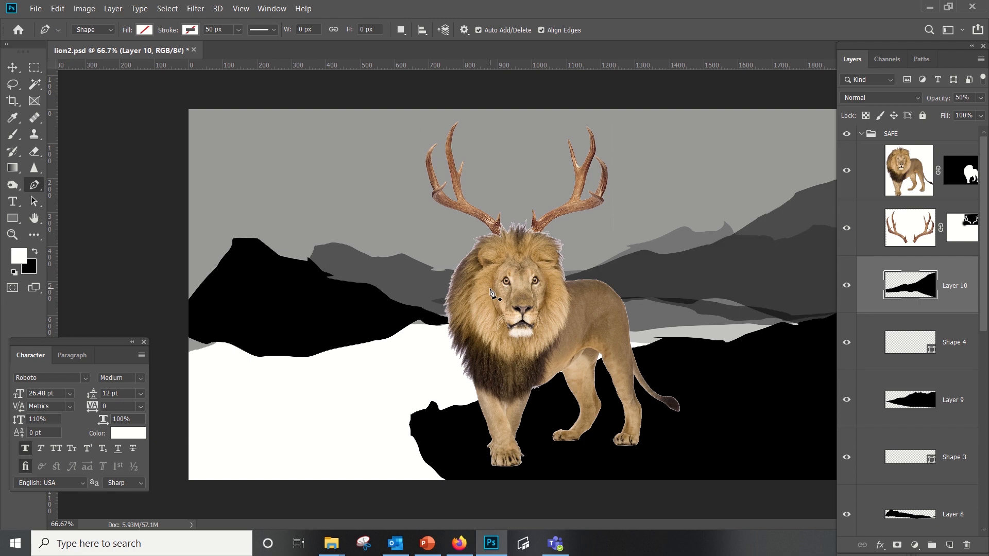
Raise the opacity of the steep rising slope's layer to 100%.
key("Tab")
key("Tab")
left_click(980, 98)
left_click_drag(948, 113, 980, 113)
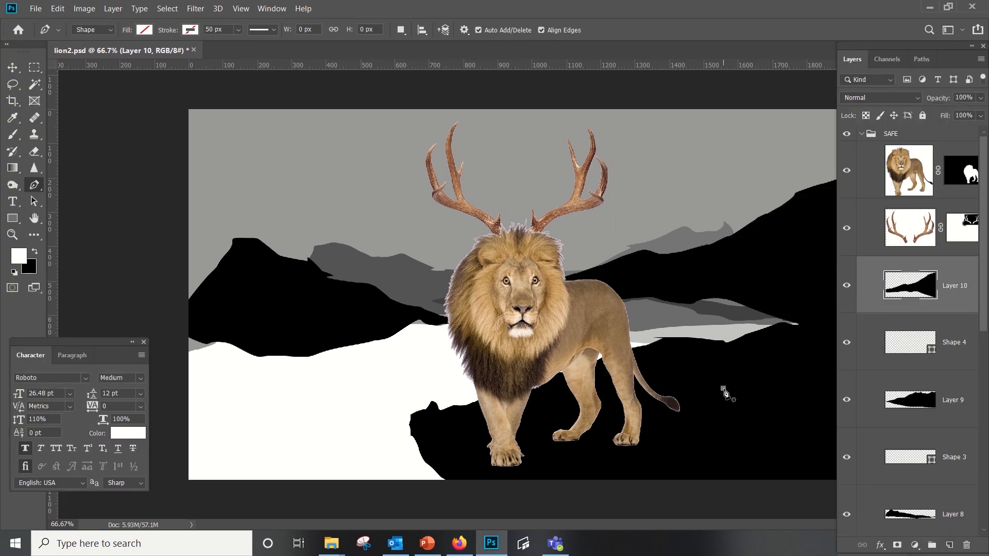
key("Tab")
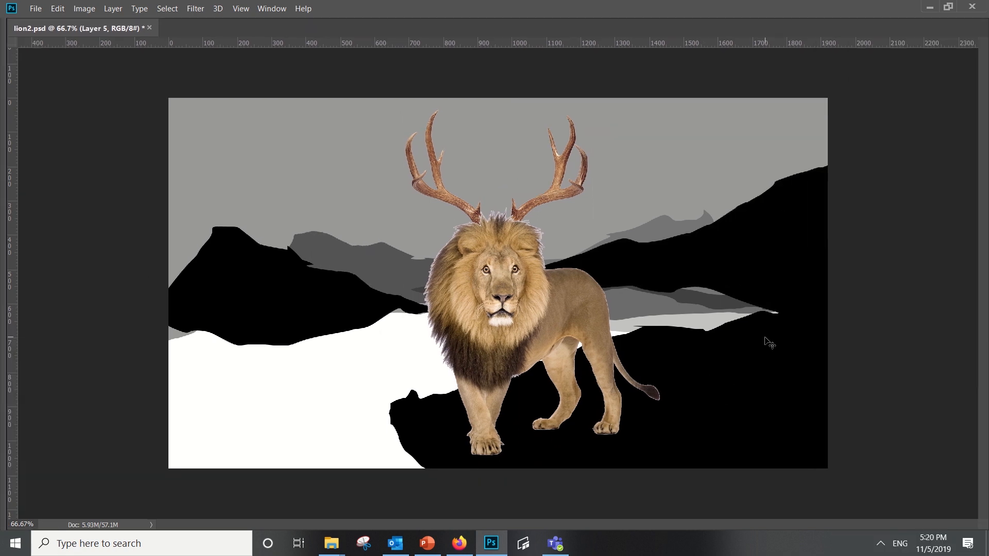
Move the rock ledge lower under the lion and shift the grey background ridges outward toward the canvas sides.
left_click_drag(756, 357, 771, 392)
left_click_drag(297, 290, 281, 277)
left_click_drag(667, 317, 704, 310)
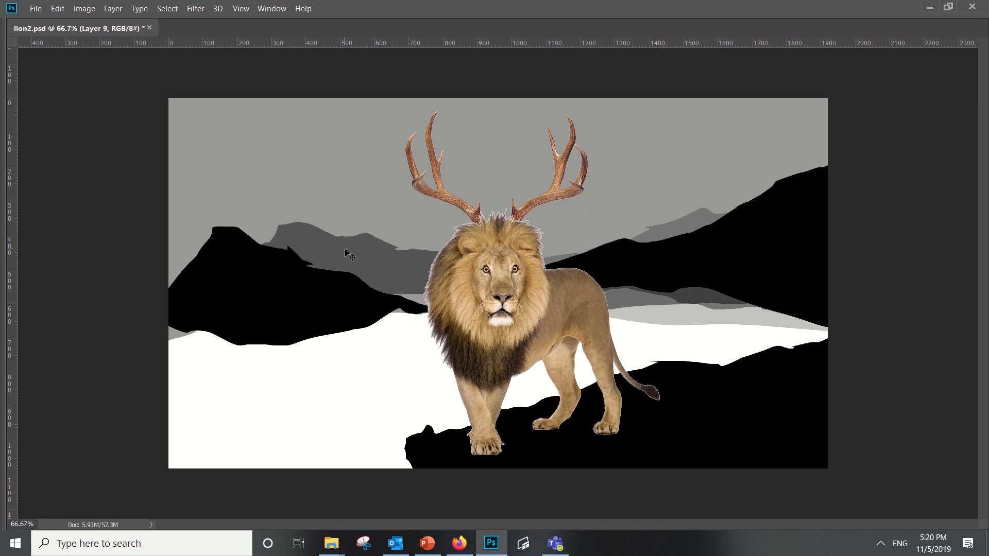
left_click_drag(346, 249, 326, 251)
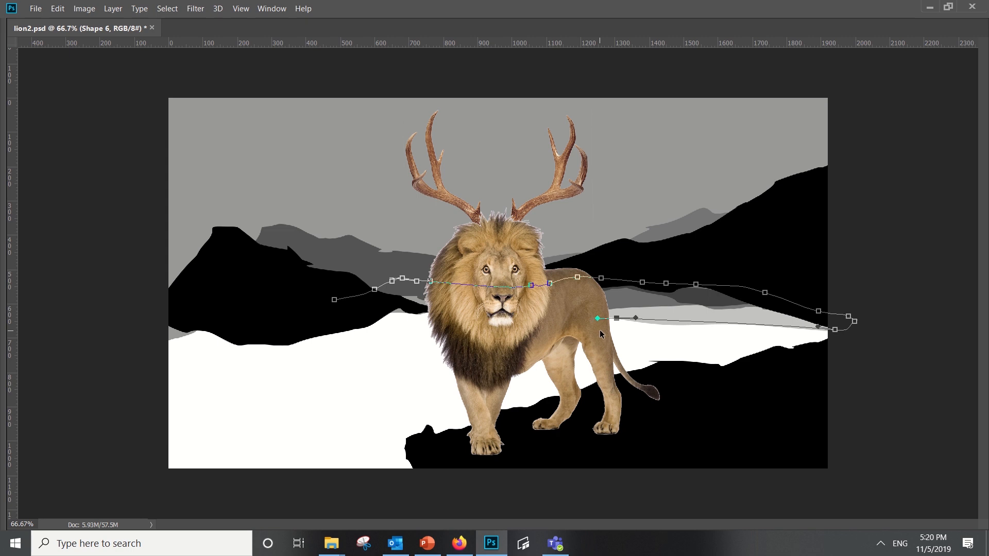
Undo the last two anchor points and outline the low ridge's lower edge back from the right canvas edge toward the lion.
key("ctrl+z")
key("ctrl+z")
left_click(804, 330)
left_click(793, 330)
left_click_drag(779, 332, 770, 332)
left_click(761, 332)
left_click(710, 328)
left_click_drag(691, 326, 659, 326)
left_click_drag(652, 326, 642, 323)
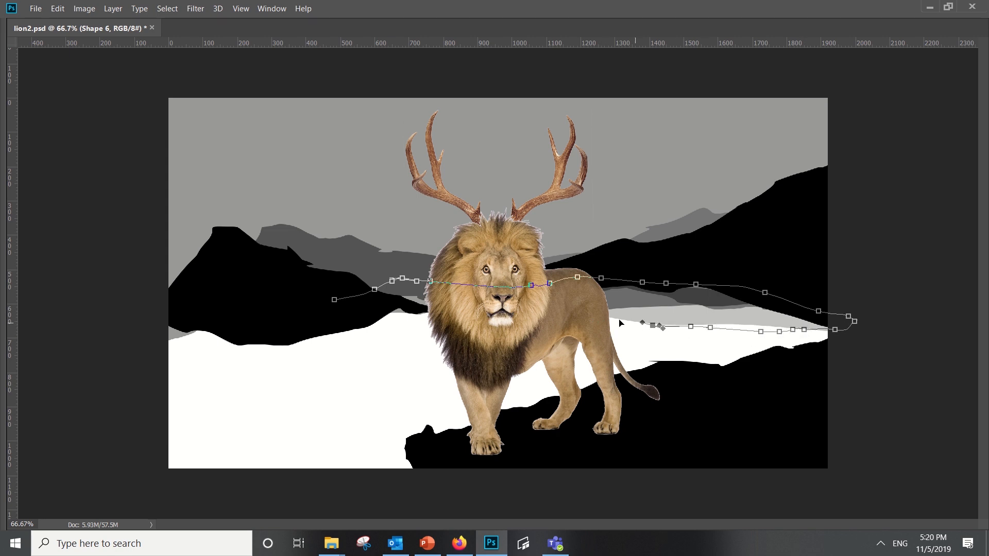
Convert the low ridge's outline to a selection and fill it with black on a new layer.
key("ctrl+Return")
key("ctrl+shift+n")
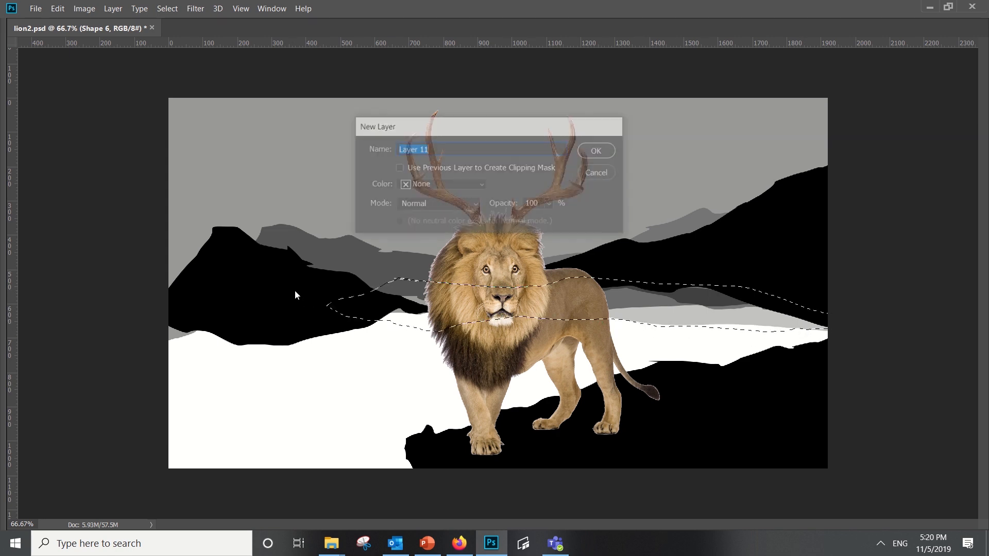
key("Return")
Set the opacity of the steep rising slope's layer to 78%.
key("Tab")
key("ctrl+z")
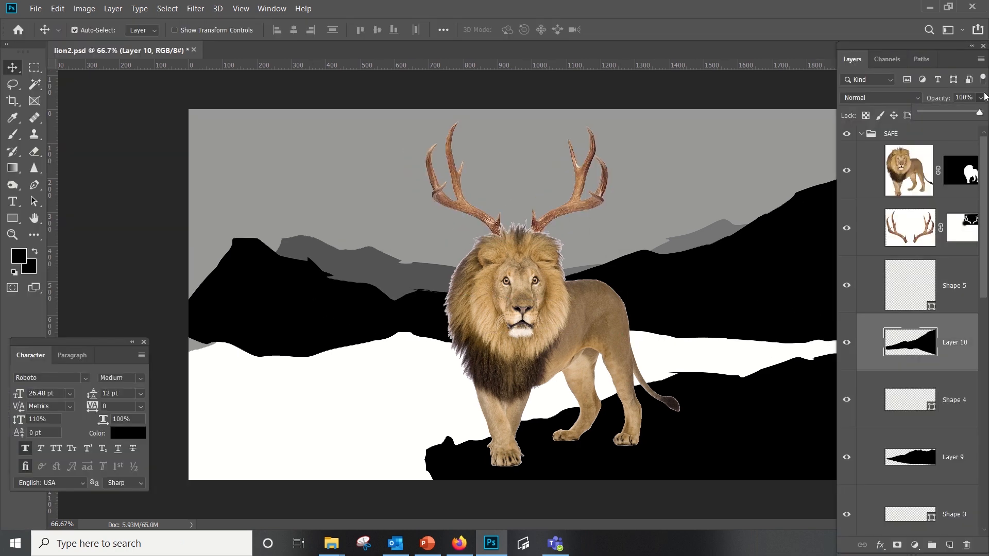
left_click_drag(978, 114, 967, 112)
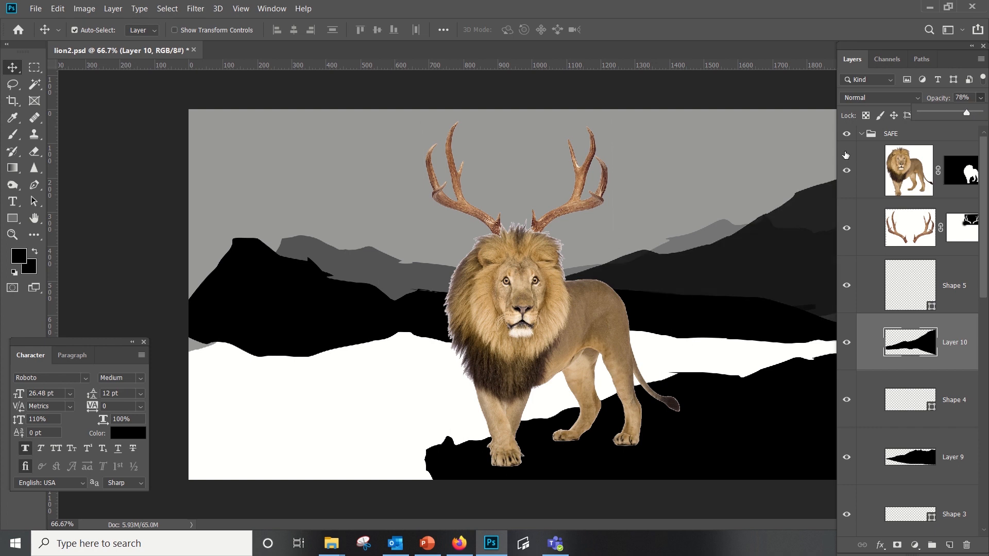
Nudge the low black ridge and the light grey ridge toward the right canvas edge.
left_click(700, 317)
key("Tab")
mouse_move(720, 306)
left_mouse_down()
mouse_move(708, 303)
mouse_move(718, 304)
left_mouse_up()
left_click_drag(415, 311, 451, 304)
Outline a front slope rising from the lion's back to the right canvas edge with the Pen tool and fill it with black on a new layer.
left_click(585, 308)
left_click_drag(633, 294, 665, 280)
left_click_drag(677, 275, 707, 261)
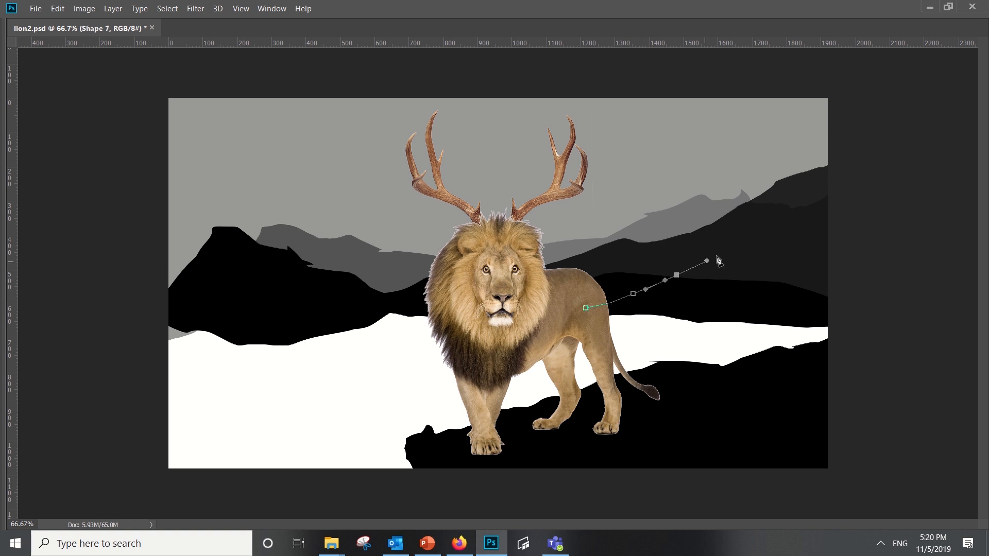
left_click_drag(574, 305, 570, 306)
key("ctrl+Return")
key("ctrl+alt+shift+n")
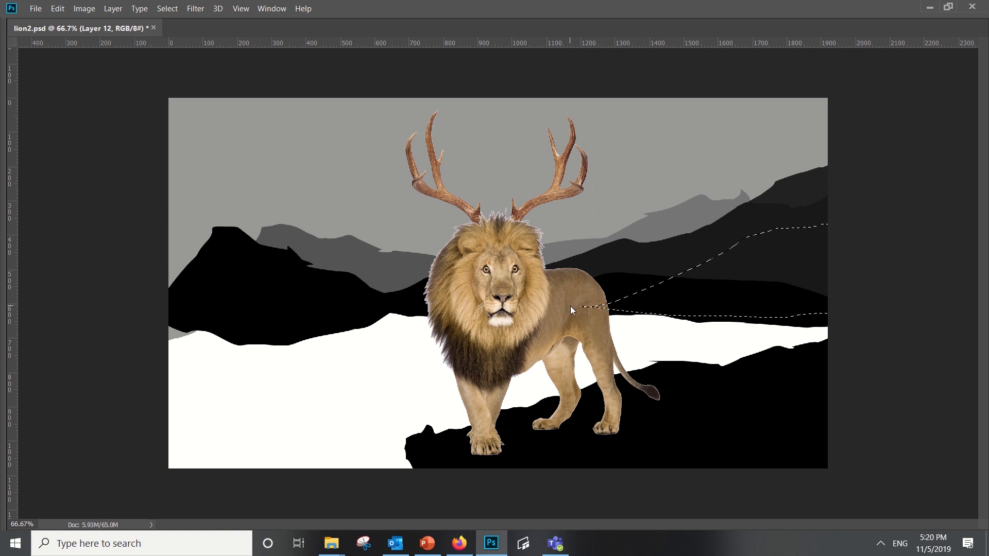
key("alt+BackSpace")
key("ctrl+d")
Set the foreground colour to a bright orange, ff4e08.
key("Tab")
left_click(17, 256)
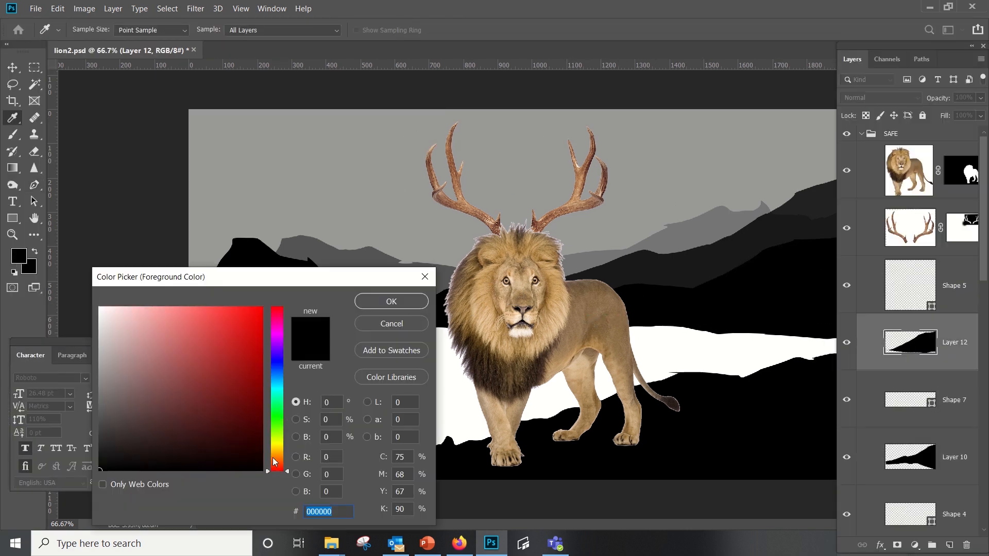
left_click_drag(274, 460, 283, 463)
left_click_drag(259, 311, 257, 288)
left_click(383, 304)
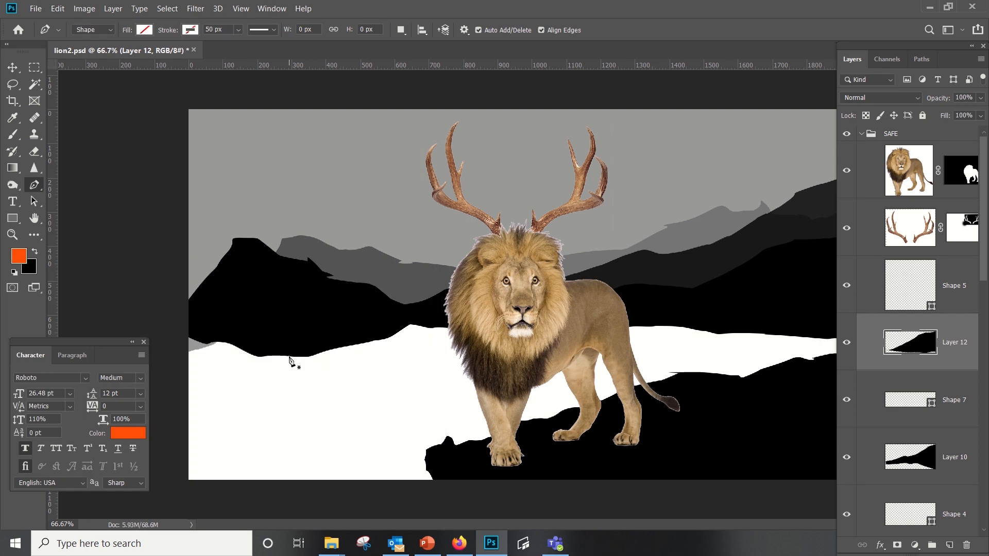
Draw a small square swatch on a new layer in the white foreground, fill it with the orange, and duplicate it alongside.
key("m")
key("ctrl+alt+shift+n")
mouse_move(232, 401)
left_mouse_down()
mouse_move(261, 429)
mouse_move(306, 416)
left_mouse_up()
key("ctrl+BackSpace")
key("x")
key("ctrl+BackSpace")
key("v")
Set the background colour to golden yellow and fill the duplicate swatch with it, locking the layer's transparent pixels.
left_click(29, 267)
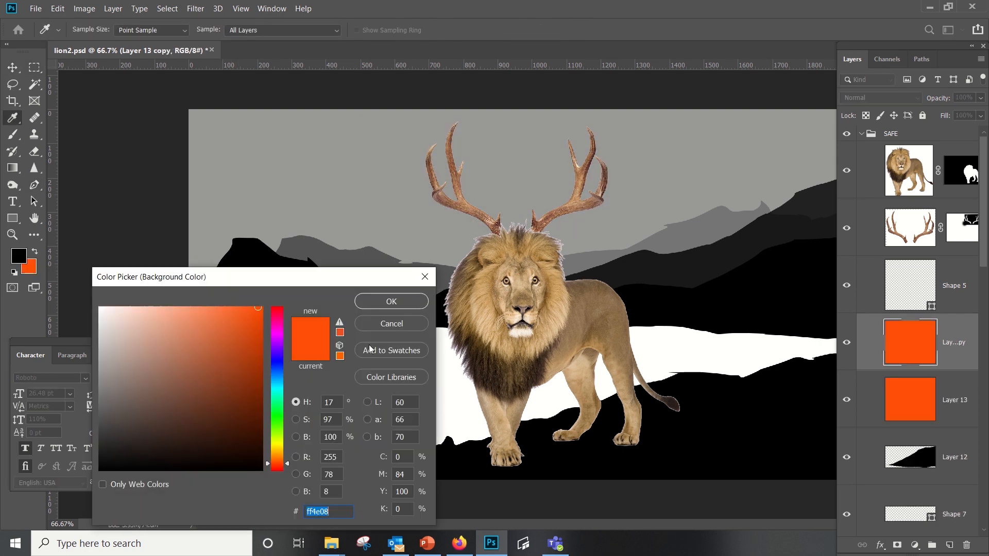
left_click(277, 451)
left_click(396, 300)
left_click(866, 116)
key("ctrl+BackSpace")
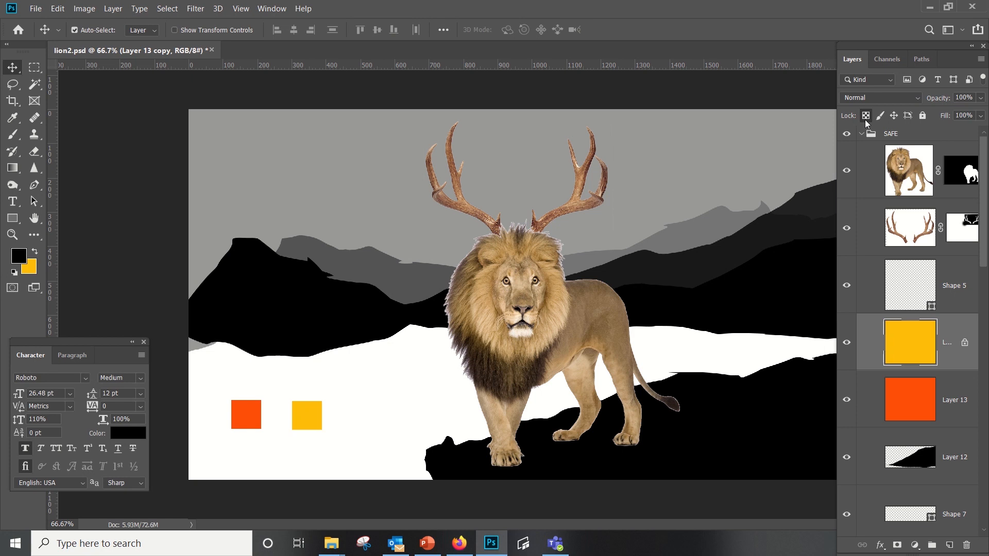
Sample the orange swatch and fill the large left mountain with it, keeping its transparent pixels locked.
key("x")
left_click(300, 401)
left_click(258, 415)
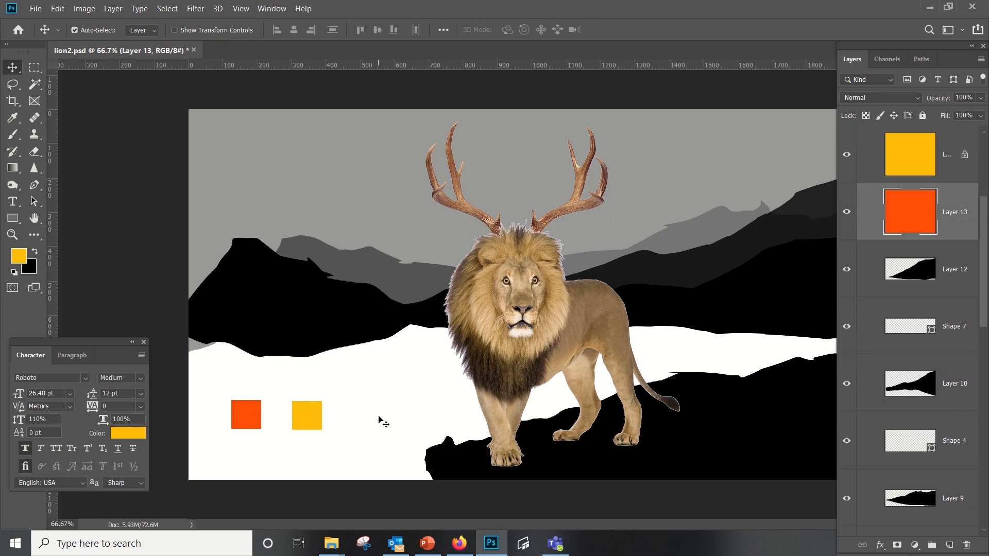
key("i")
left_click(252, 406)
key("v")
left_click(280, 317)
key("x")
key("ctrl+BackSpace")
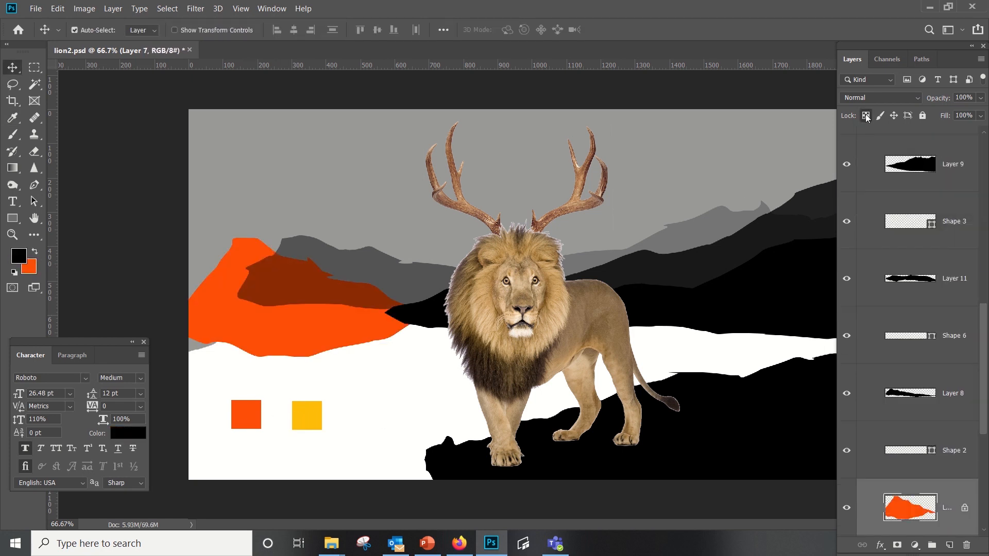
Lock the transparent pixels of the grey ridge behind the left mountain and fill it with orange.
left_click(809, 348, "ctrl")
left_click(866, 116)
key("ctrl+BackSpace")
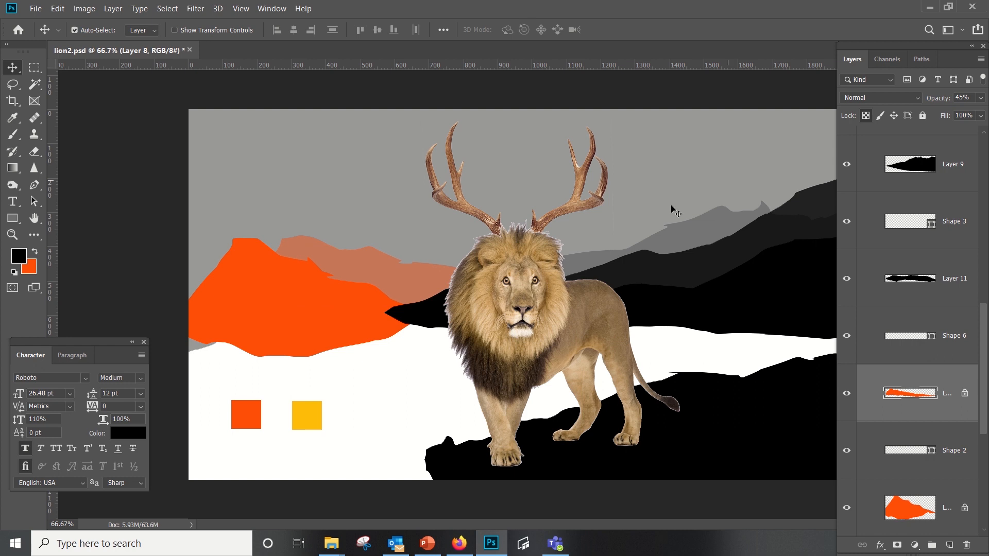
Fill the low ridge and both slopes rising toward the right canvas edge with orange, locking each layer's transparent pixels.
left_click(732, 266)
left_click(803, 144)
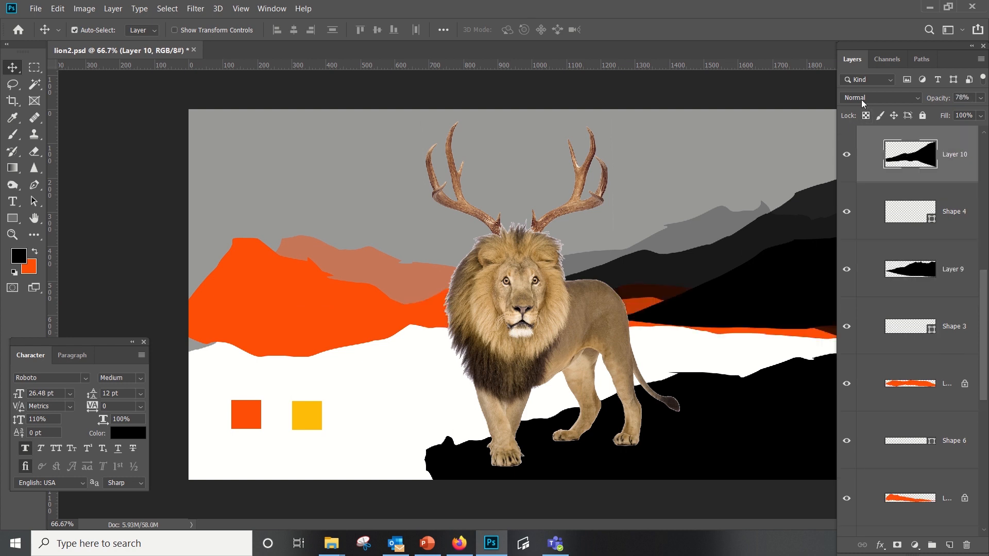
key("ctrl+BackSpace")
left_click(752, 262, "ctrl")
left_click(865, 116)
key("ctrl+BackSpace")
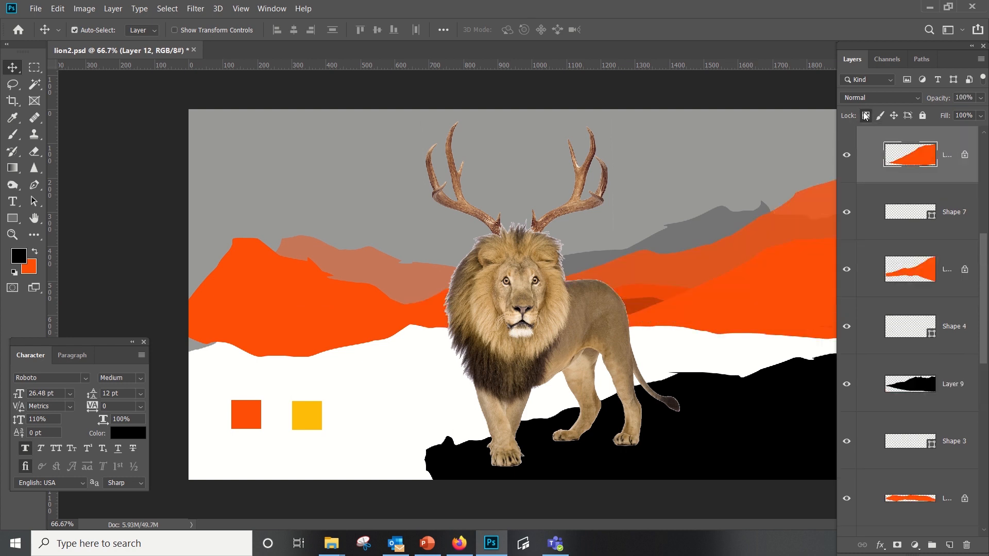
Fill the rock ledge and the distant light grey ridge with orange, locking the ridge layer's transparent pixels.
left_click(733, 429, "ctrl")
key("ctrl+BackSpace")
left_click(687, 237, "ctrl")
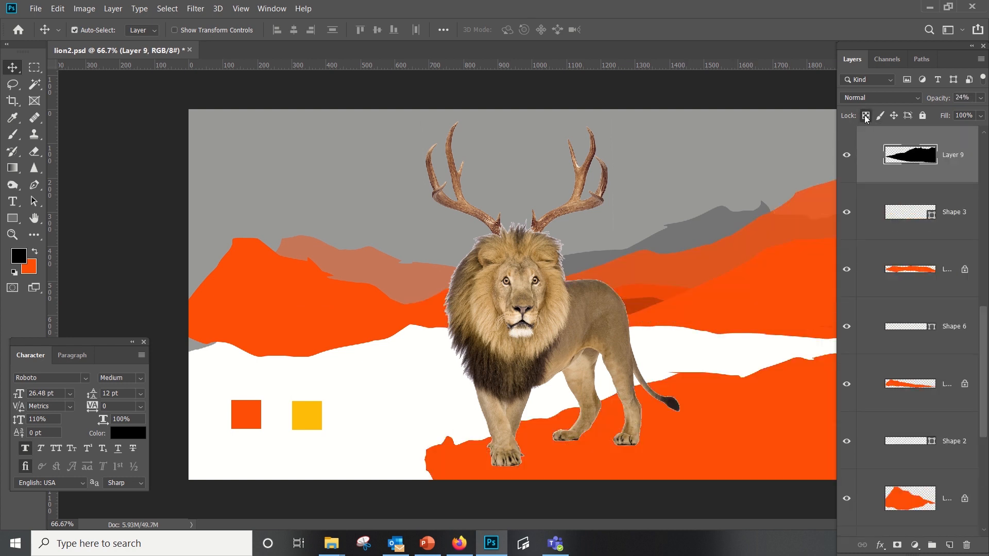
left_click(865, 116)
key("ctrl+BackSpace")
Sample the yellow swatch and fill the grey sky layer with it, keeping its transparent pixels locked.
left_click(790, 342)
key("i")
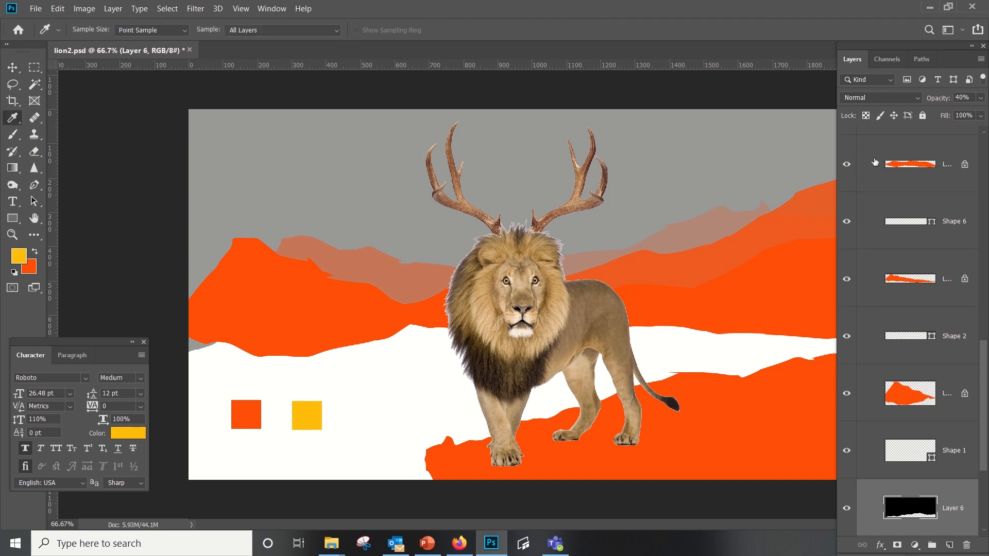
key("ctrl+BackSpace")
key("x")
key("ctrl+BackSpace")
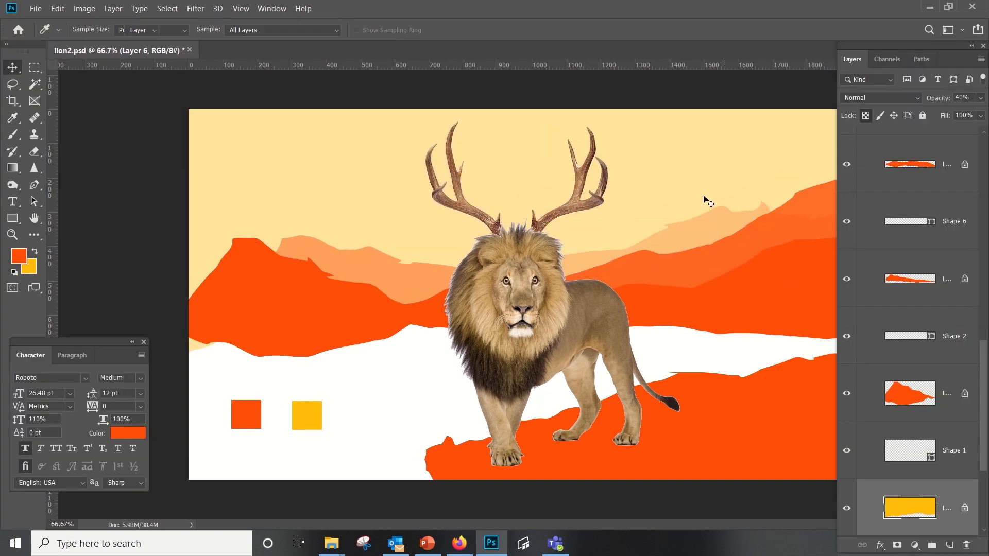
Reposition the large left mountain and enlarge it upward and beyond the left canvas edge with Free Transform.
key("Tab")
left_click_drag(248, 281, 211, 240)
key("ctrl+t")
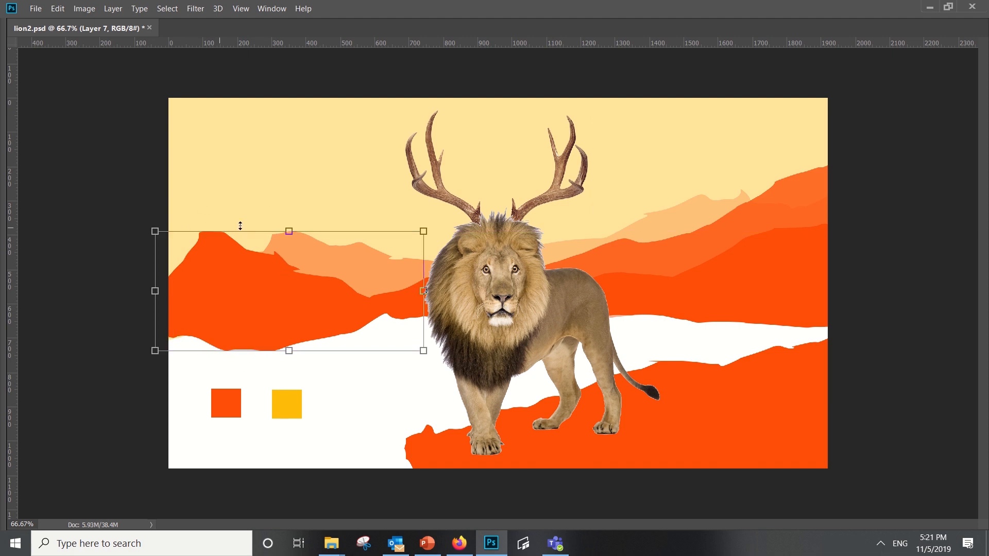
mouse_move(289, 232)
left_mouse_down()
mouse_move(288, 210)
mouse_move(289, 221)
left_mouse_up()
left_click_drag(154, 221, 75, 183)
key("Return")
Shift the pale ridge behind the left mountain toward the lion and duplicate it to add an overlapping ridge.
left_click_drag(307, 297, 340, 304)
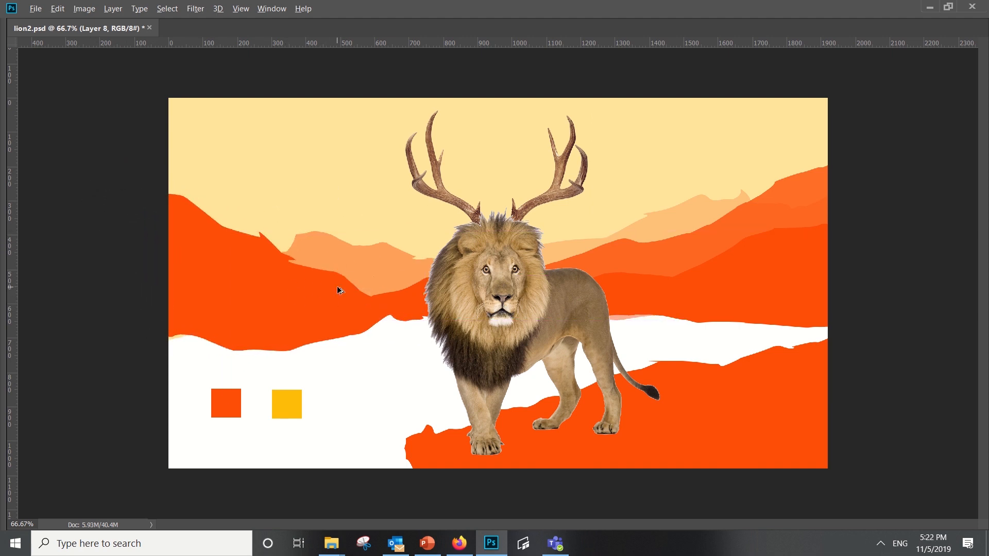
left_click_drag(378, 254, 160, 246)
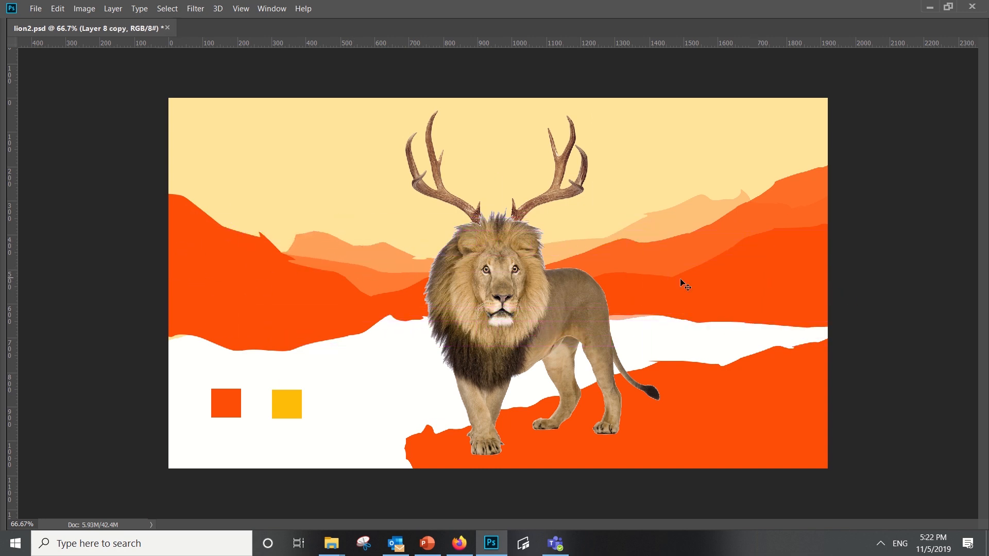
left_click_drag(252, 280, 254, 286)
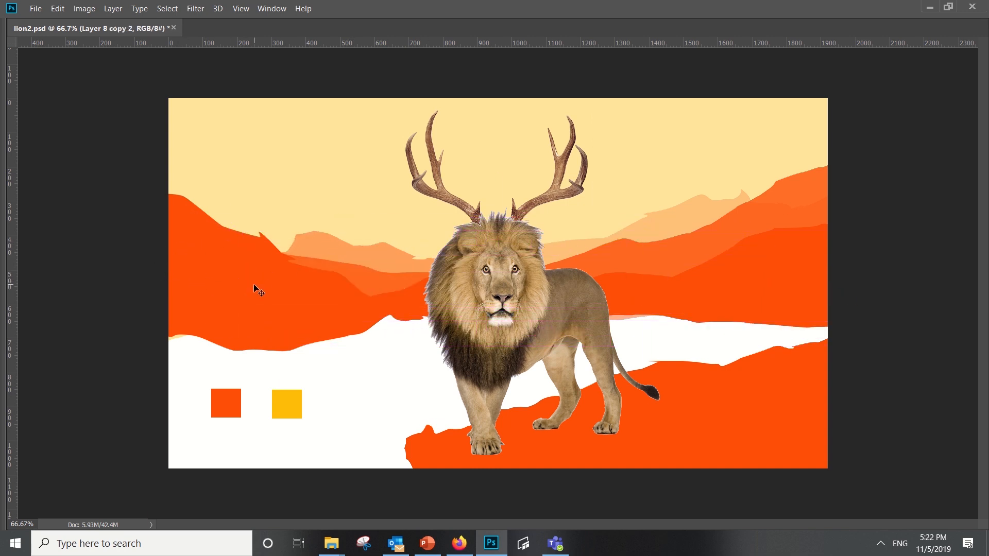
Duplicate the large left mountain and darken the copy to red by lowering its midtones with Levels.
key("Tab")
left_click(200, 227)
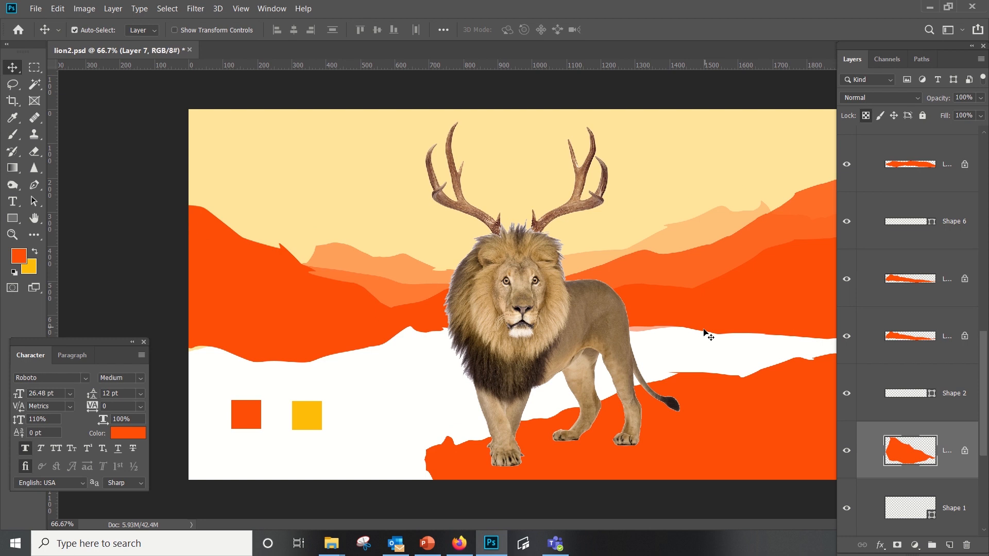
key("ctrl+j")
key("ctrl+t")
key("Return")
key("ctrl+l")
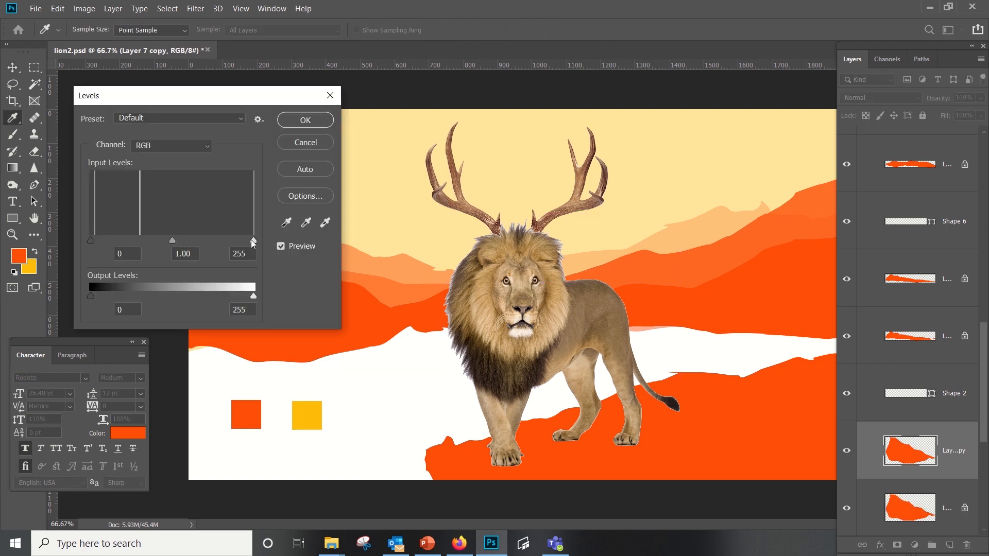
left_click_drag(172, 241, 201, 240)
key("Return")
key("Tab")
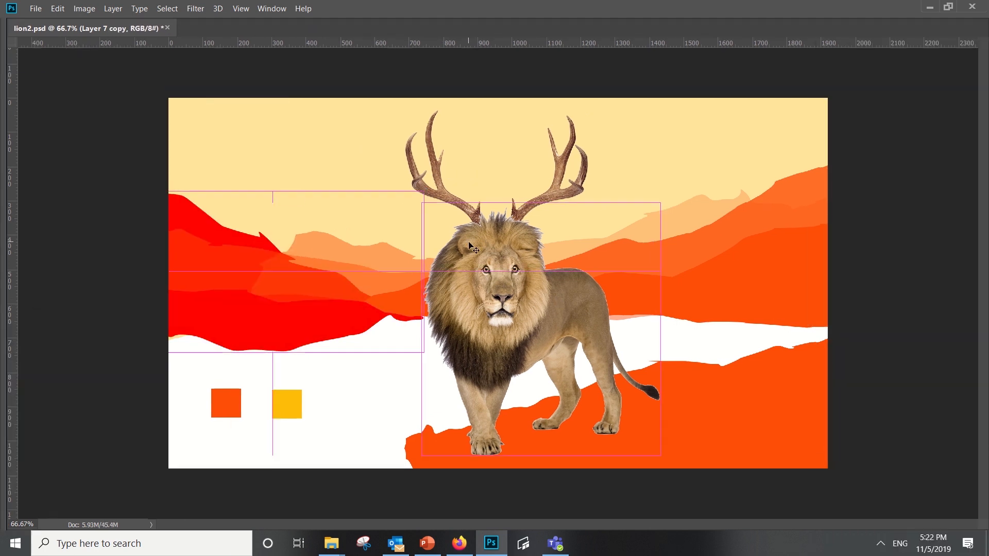
key("ctrl+b")
key("ctrl+l")
left_click_drag(149, 91, 668, 142)
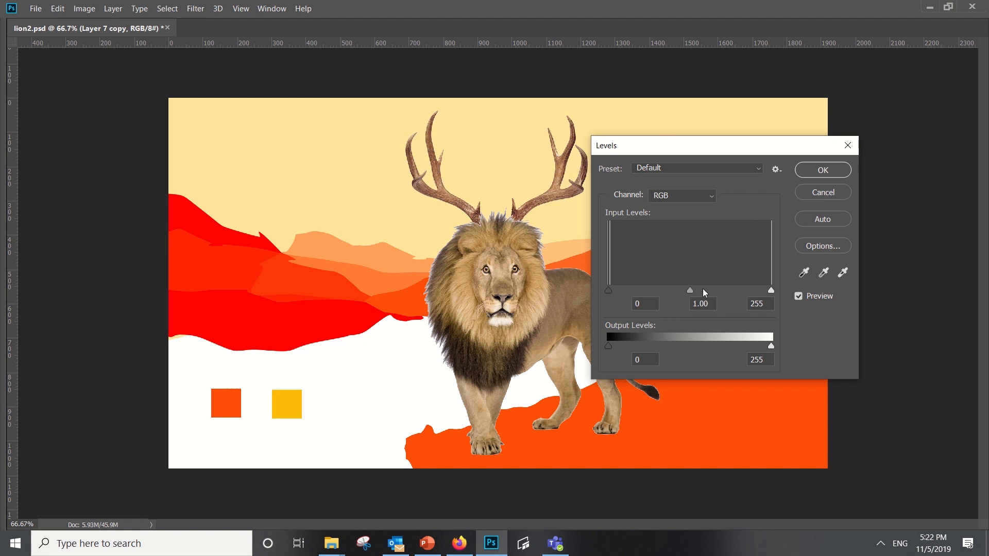
left_click(806, 192)
Turn on proof colours, darken the mountain copy to deep maroon by lowering its Hue/Saturation lightness, and move it toward the left canvas edge.
key("ctrl+y")
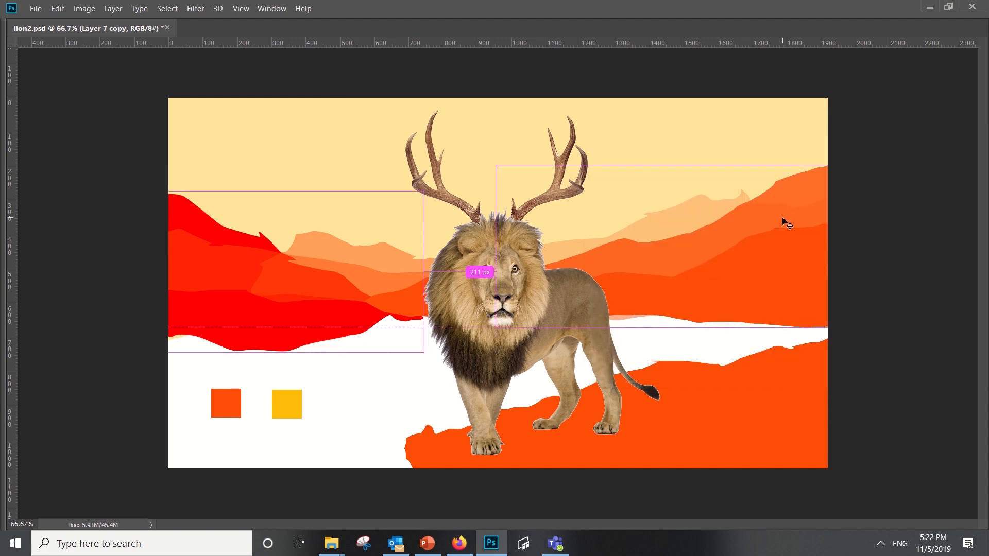
key("ctrl+u")
left_click_drag(716, 302, 680, 290)
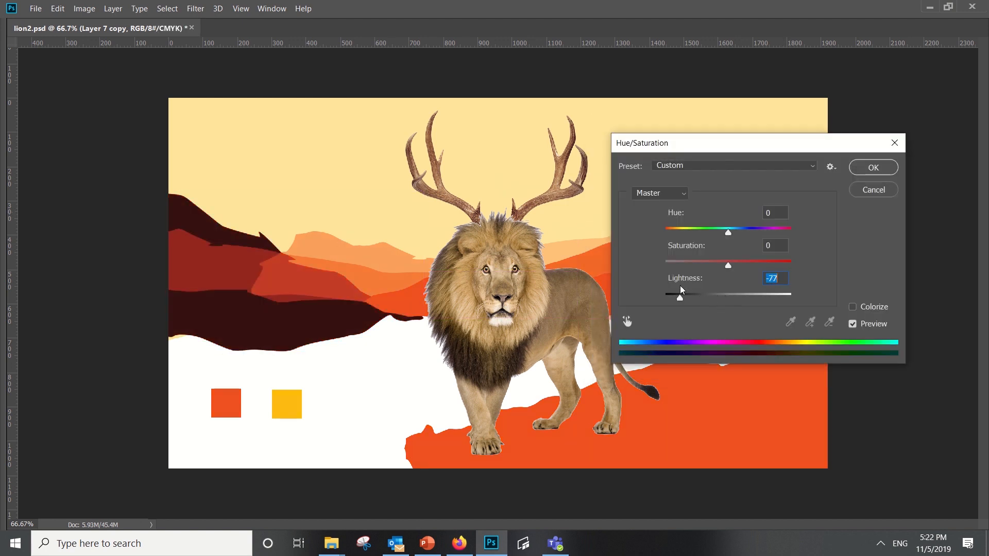
left_click(875, 167)
left_click_drag(272, 323, 204, 326)
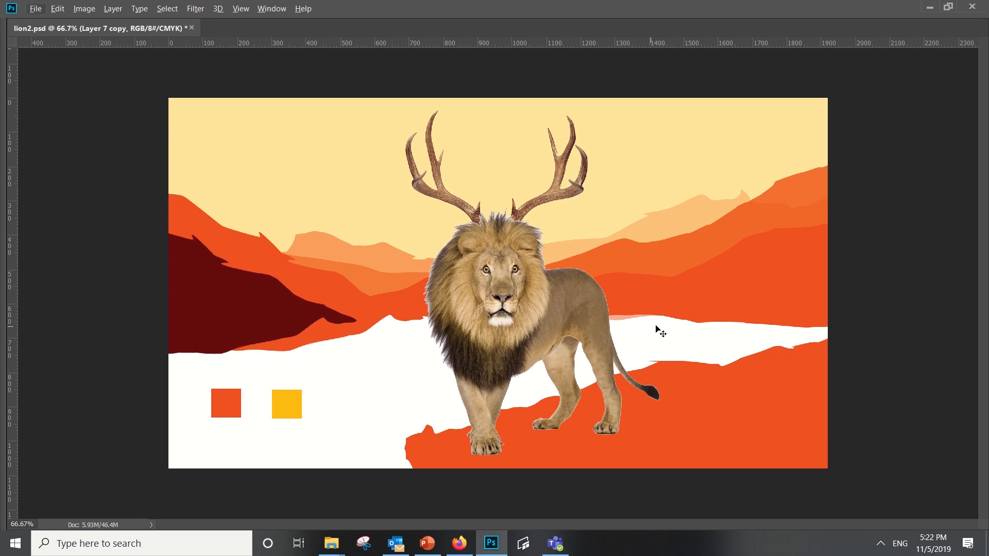
Duplicate the low orange mountain on the right and stretch the copy leftward so it extends behind the lion.
left_click_drag(655, 329, 742, 329)
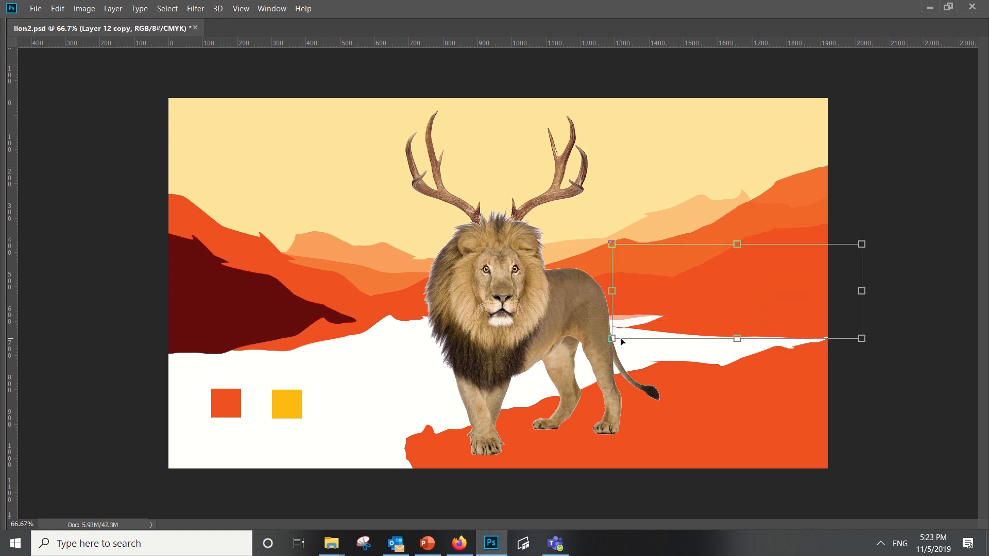
left_click_drag(622, 342, 203, 331)
key("ctrl+u")
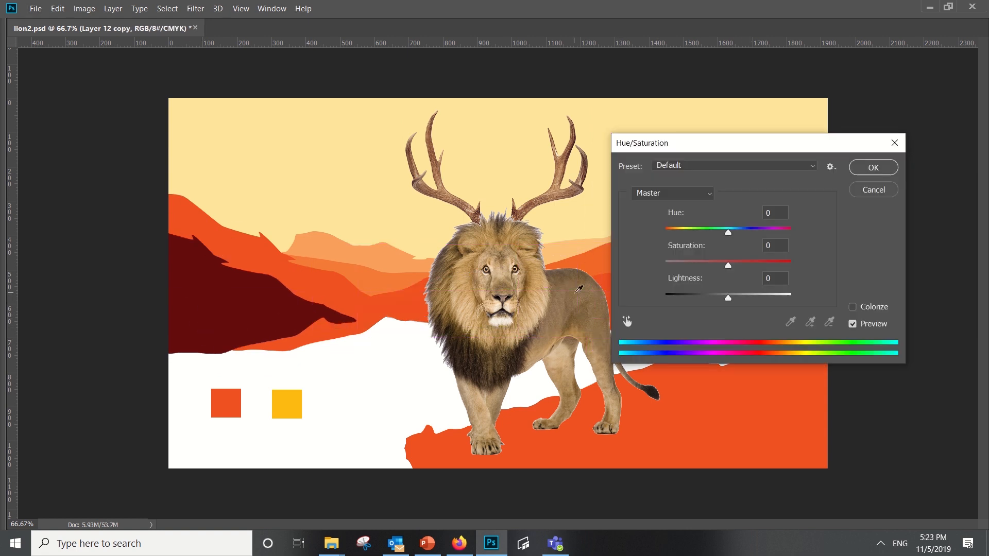
left_click_drag(727, 298, 673, 299)
left_click_drag(716, 145, 125, 262)
left_click_drag(137, 350, 159, 353)
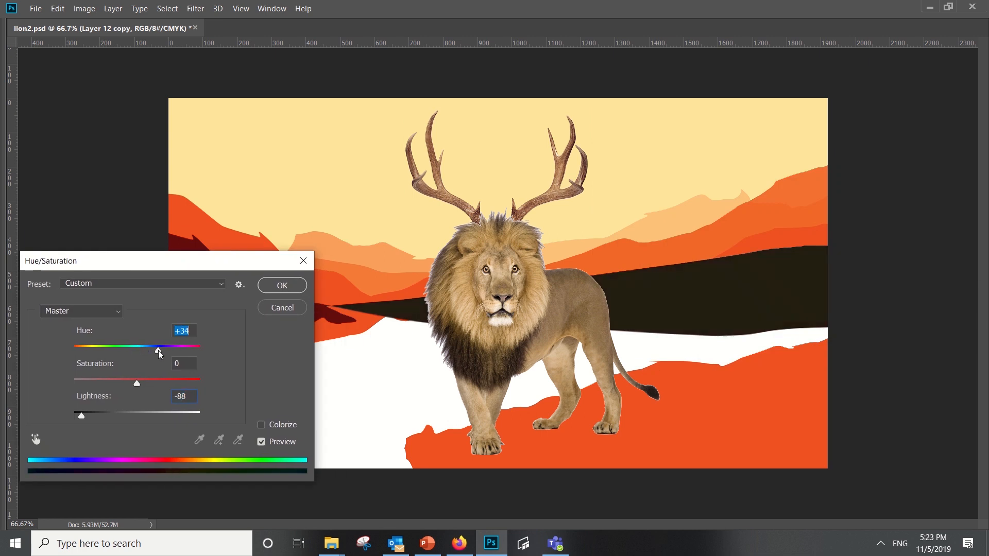
left_click(282, 307)
Darken the stretched mountain copy to brown by setting its Hue/Saturation lightness to -63.
key("ctrl+u")
left_click_drag(131, 417, 100, 419)
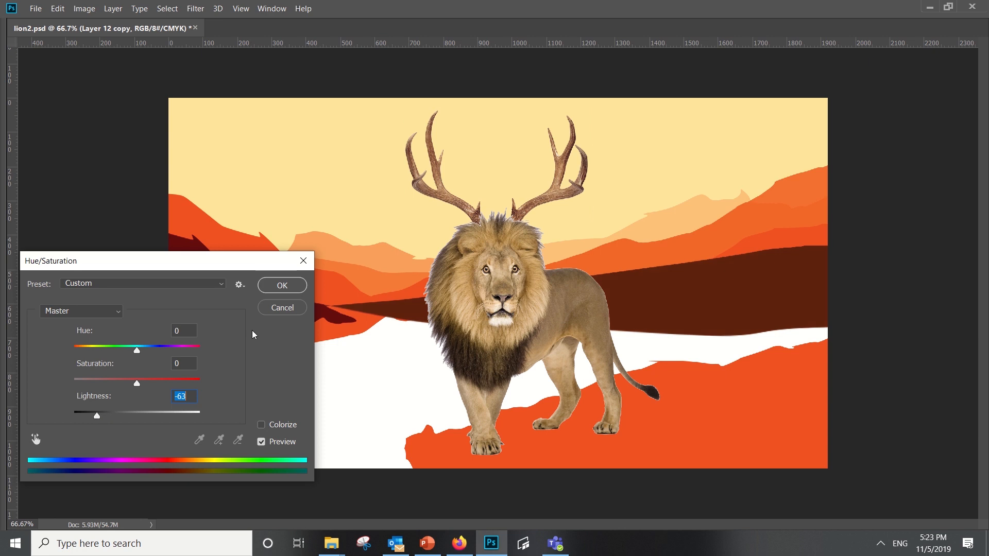
left_click(282, 286)
Darken the upper copy of the rock ledge to very dark brown by lowering its Hue/Saturation lightness.
left_click(673, 447)
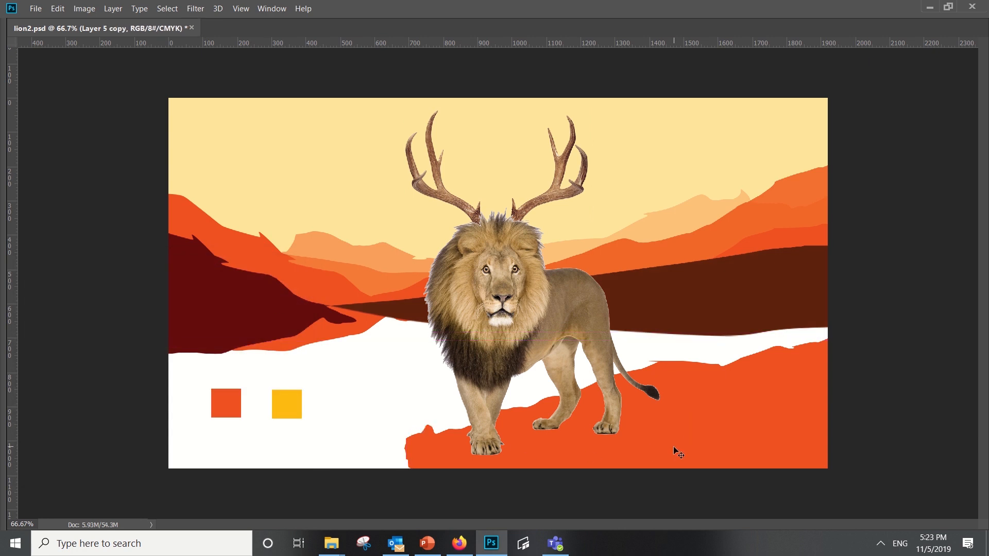
key("ctrl+u")
left_click_drag(136, 415, 86, 407)
left_click(282, 285)
Offset the orange rock ledge leftward behind the dark one and nudge the dark ledge slightly up and to the right.
left_click_drag(699, 366, 563, 410)
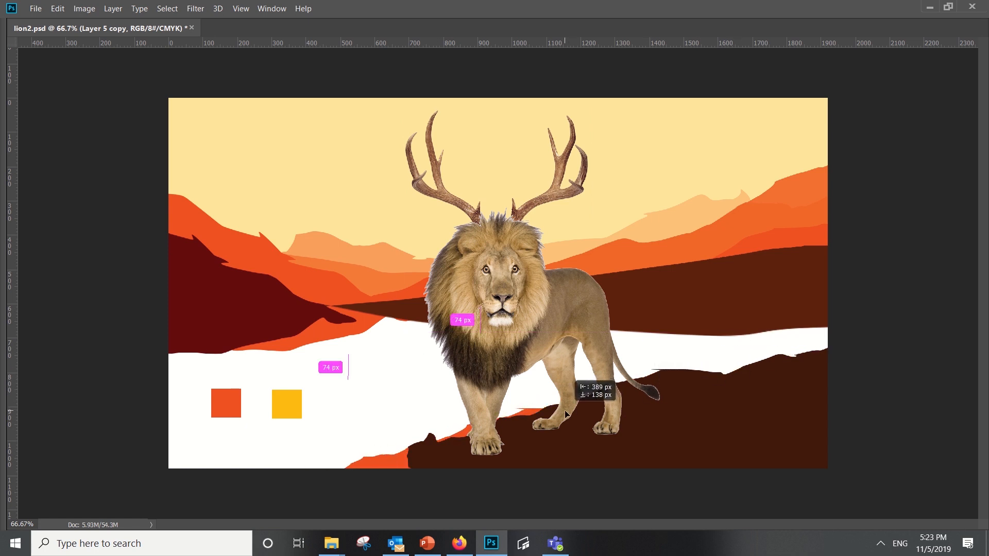
left_click_drag(695, 446, 704, 434)
left_click(419, 467)
left_click_drag(419, 469, 362, 444)
Warp the orange ledge, pulling its left edge inward and its top edge toward the right canvas side.
right_click(361, 444)
left_click(381, 316)
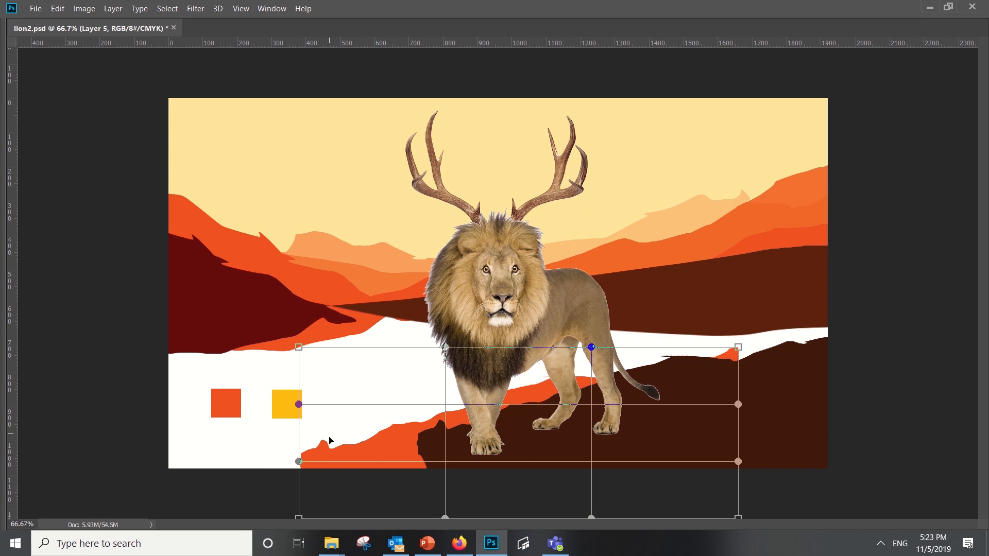
left_click_drag(299, 403, 348, 392)
left_click_drag(299, 460, 397, 465)
left_click_drag(350, 393, 502, 316)
left_click_drag(805, 355, 812, 354)
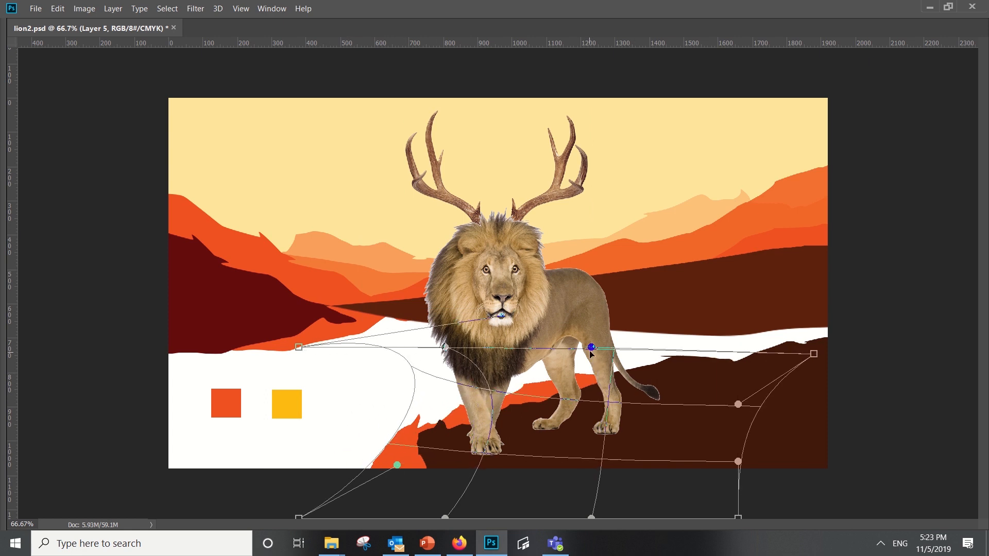
left_click_drag(591, 347, 780, 336)
key("Return")
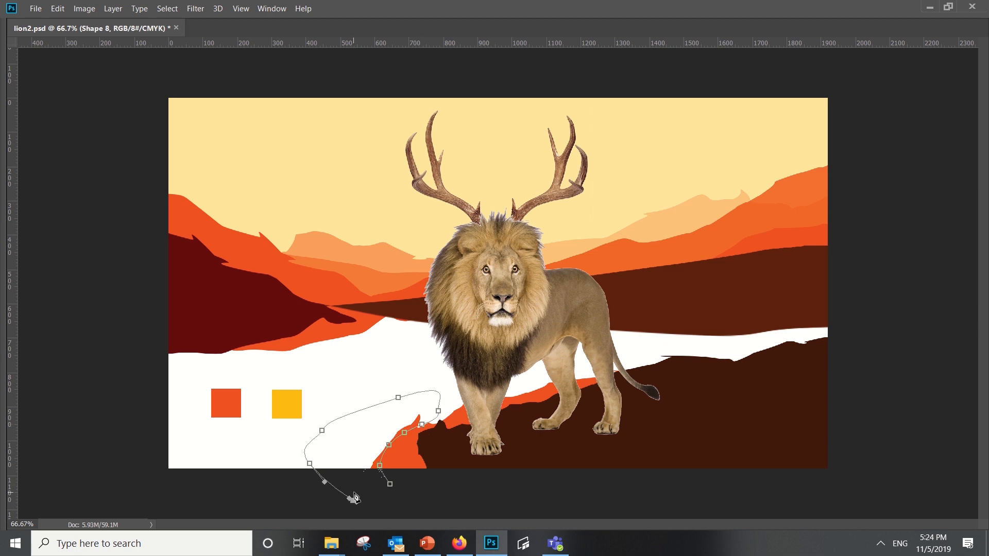
Convert the pen outline around the orange ledge's tip to a selection, delete that area from the ledge, and nudge the dark ledge left.
key("Tab")
key("Delete")
key("Return")
key("v")
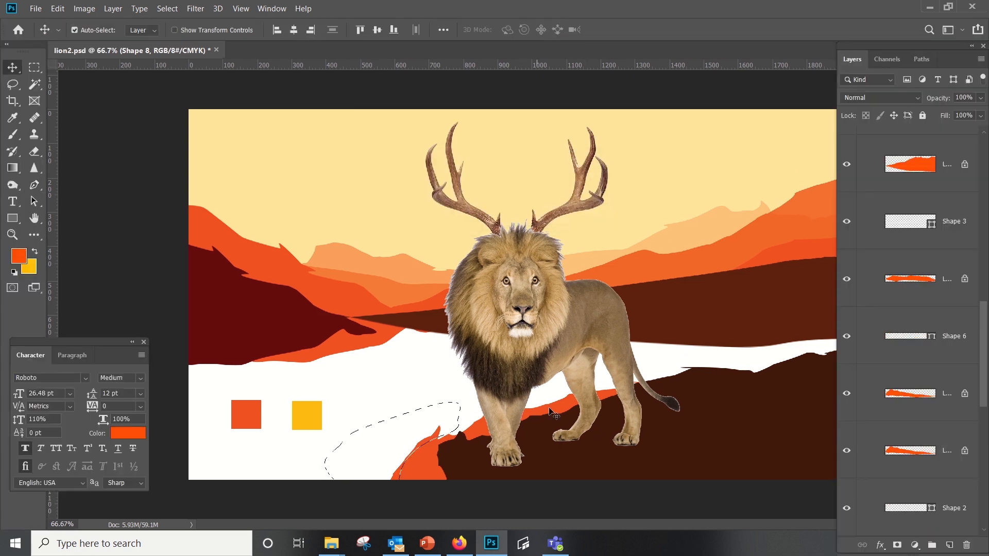
left_click(561, 406)
key("Delete")
key("ctrl+d")
key("Tab")
left_click_drag(438, 449, 427, 448, "alt")
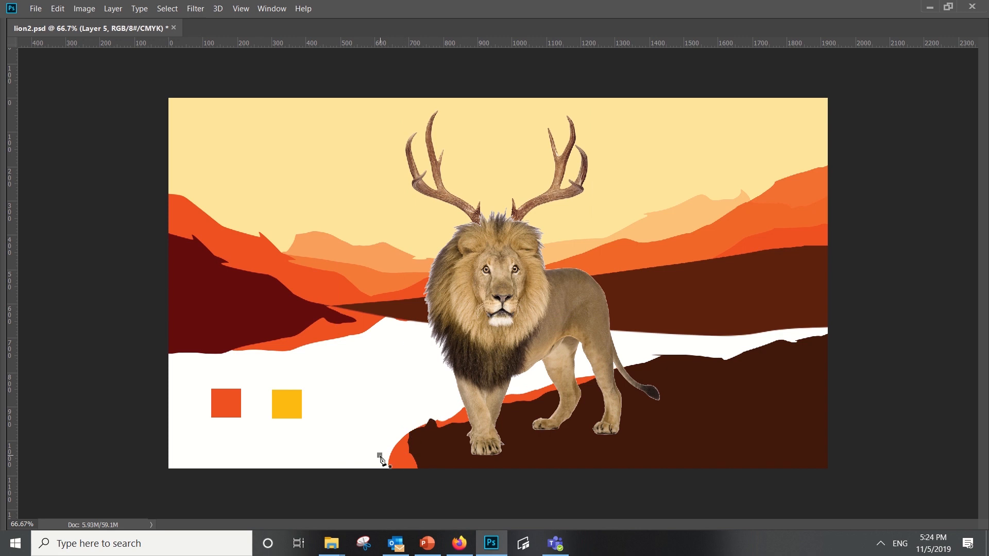
Outline the area above the ledge's left tip with the Pen tool and delete it through a selection.
left_click(329, 436)
key("ctrl+Return")
key("Delete")
key("Return")
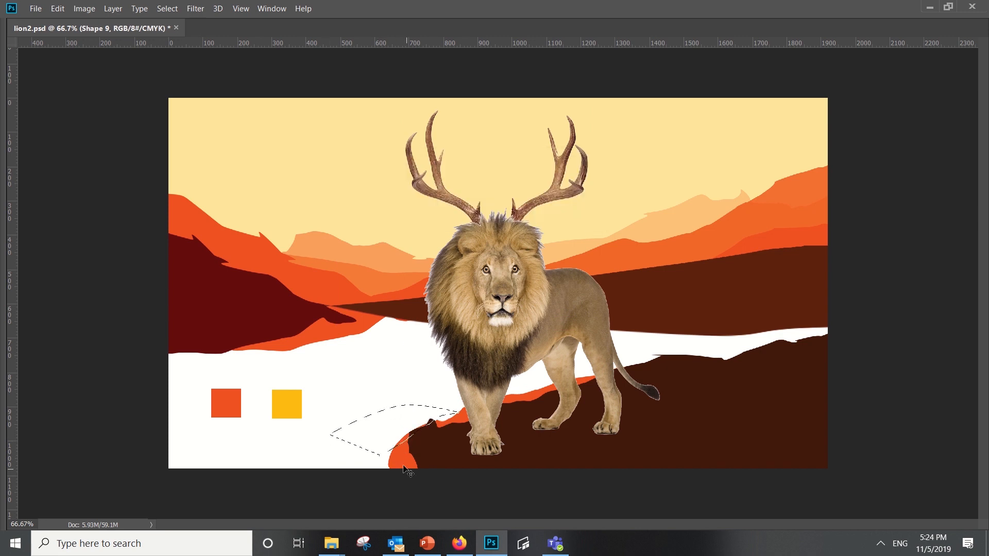
Warp the orange ledge again so only a narrow rim shows below the dark ledge's left tip.
key("ctrl+t")
right_click(411, 442)
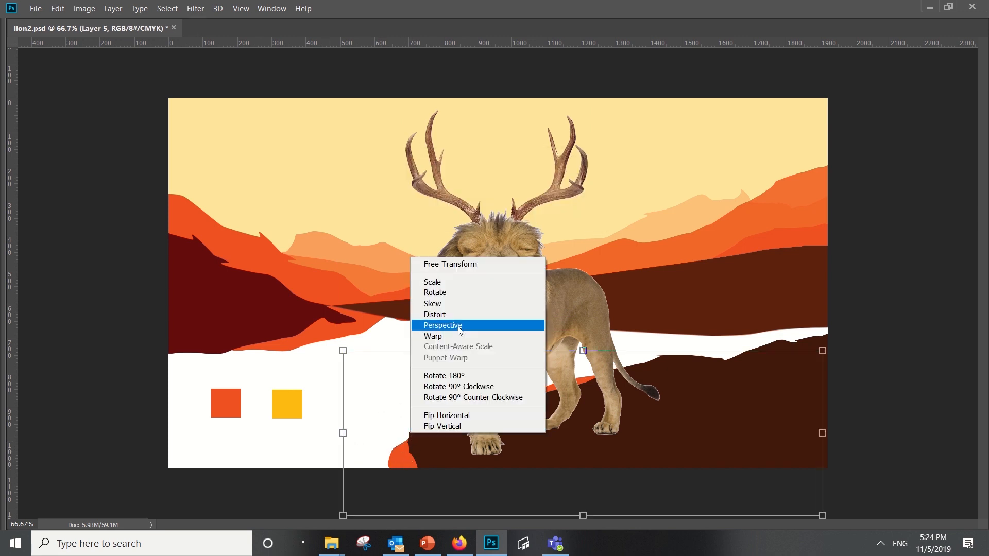
left_click(451, 336)
mouse_move(417, 447)
left_mouse_down()
mouse_move(431, 453)
mouse_move(413, 450)
left_mouse_up()
key("Return")
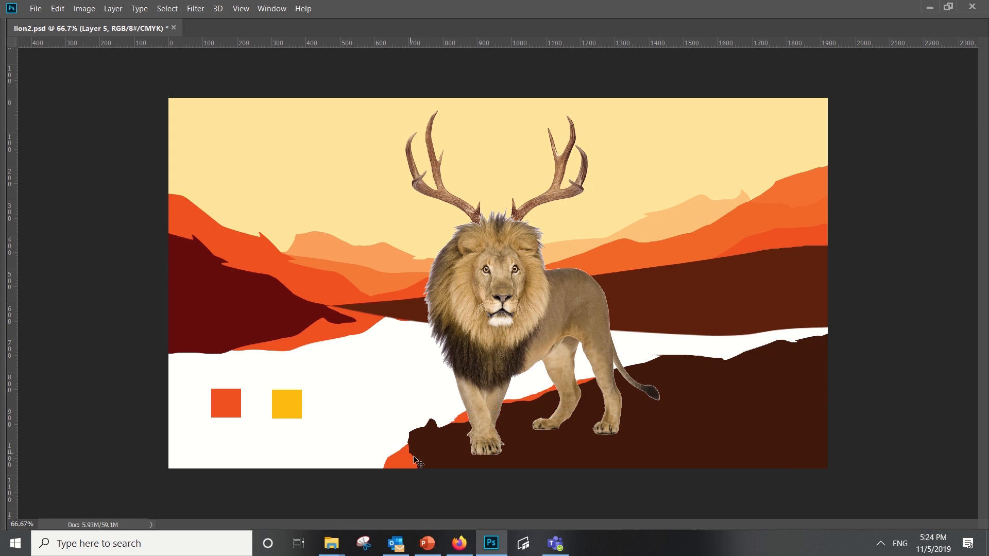
Add a new layer at the top of the stack and paint a soft dark brown band along the bottom of the rock ledge.
key("Tab")
key("ctrl+shift+n")
key("Return")
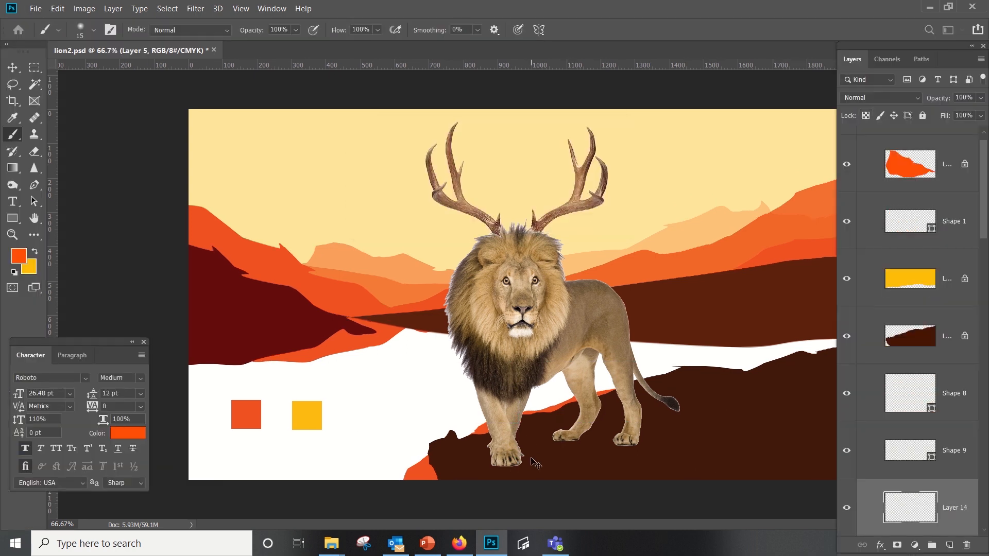
key("ctrl+shift+]")
key("Tab")
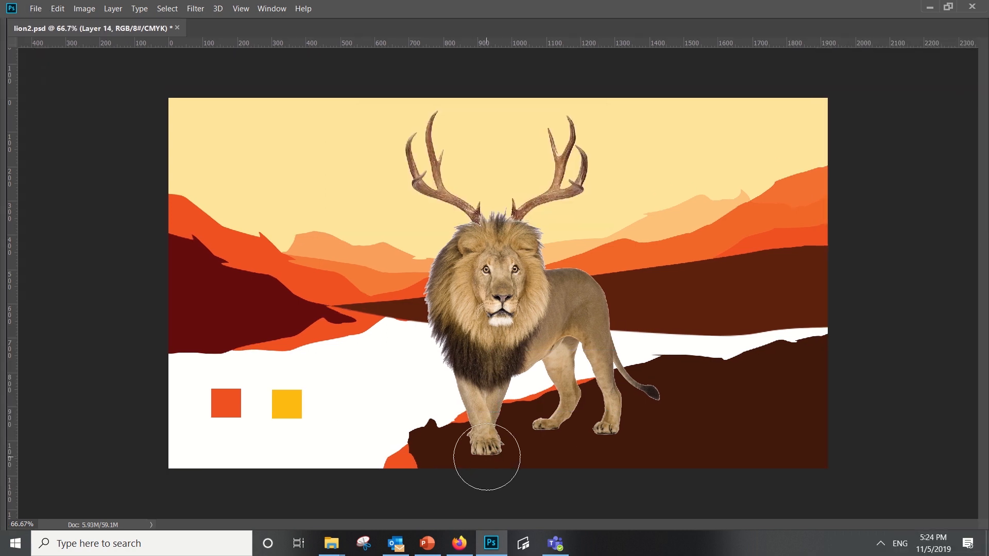
mouse_move(487, 456)
left_mouse_down()
mouse_move(613, 441)
mouse_move(868, 467)
left_mouse_up()
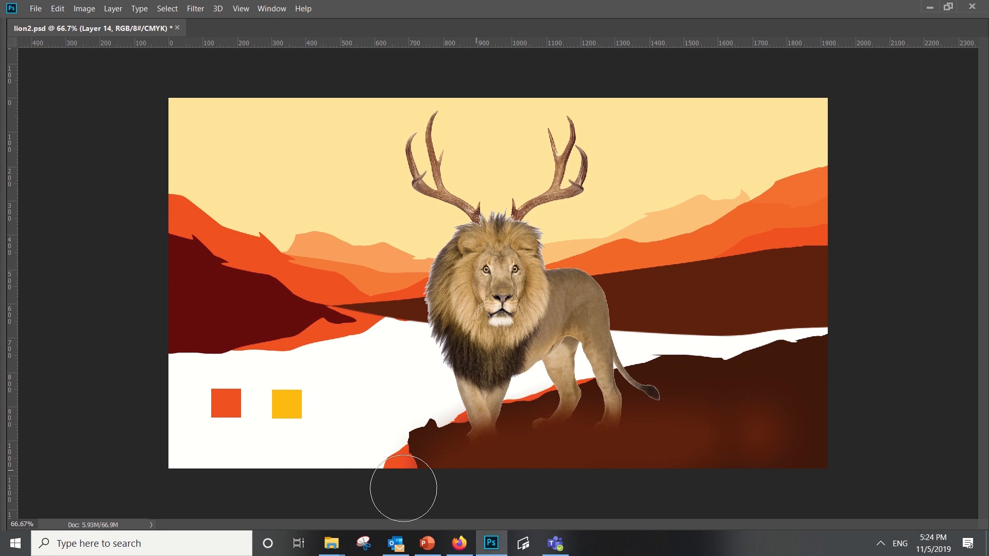
Turn the painted band black by setting its Levels midtone value to 0.01.
key("ctrl+l")
left_click_drag(693, 292, 840, 298)
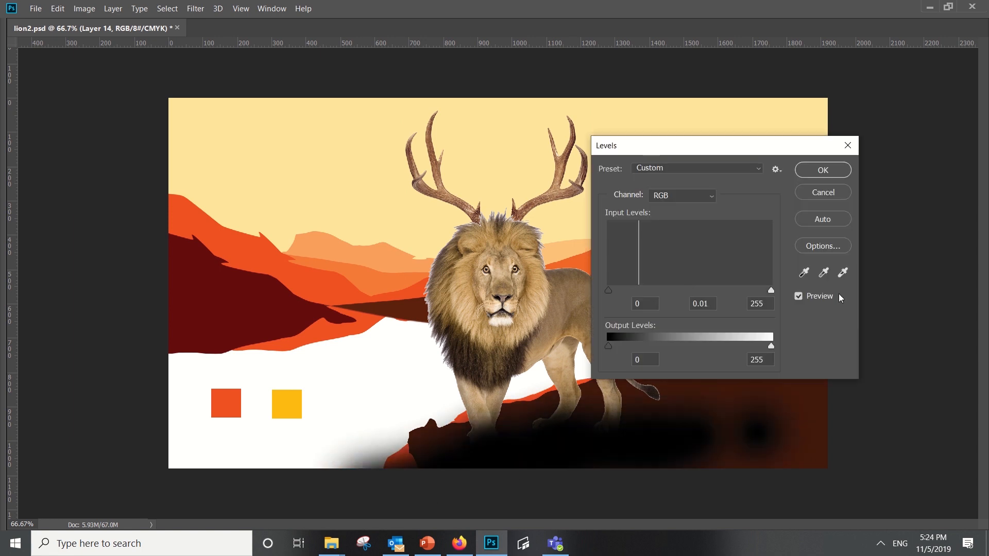
left_click(823, 171)
Extend the black shading across the bottom of the ledge to the right canvas edge, keeping it behind the lion.
left_click_drag(827, 410, 833, 407)
key("Return")
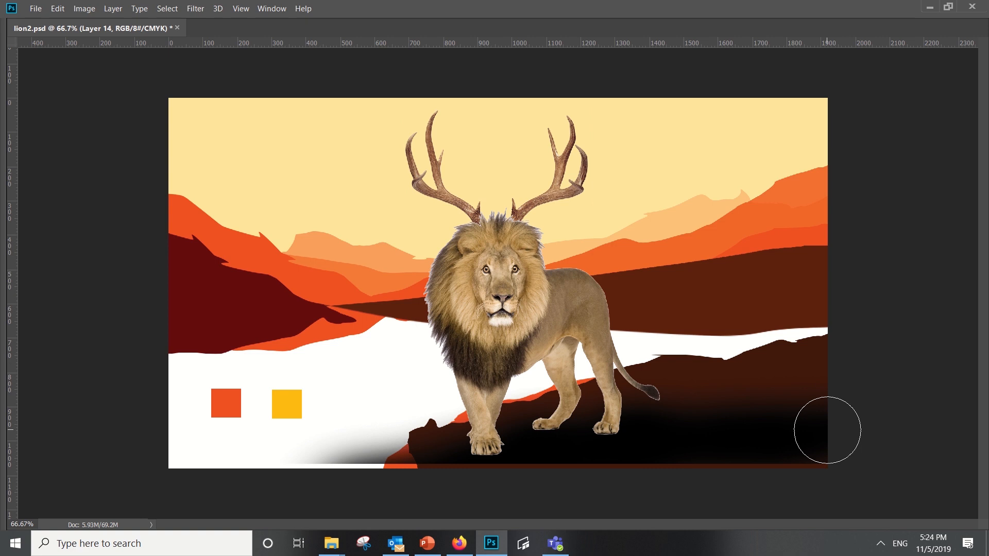
left_click_drag(790, 360, 789, 357)
left_click_drag(362, 465, 374, 470)
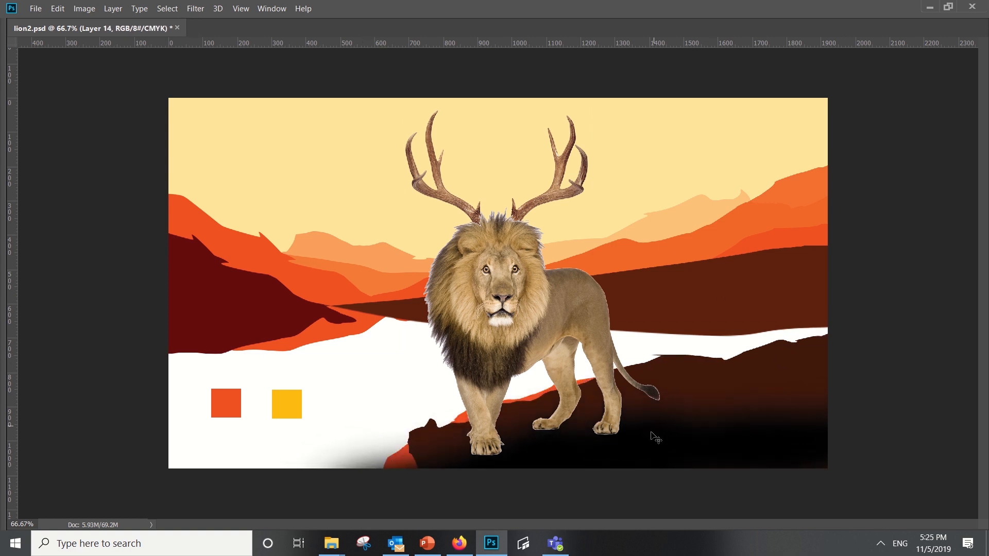
Duplicate the black shading onto the brown mountain right of the lion and clip the copy to that mountain's layer.
left_click_drag(655, 438, 735, 326)
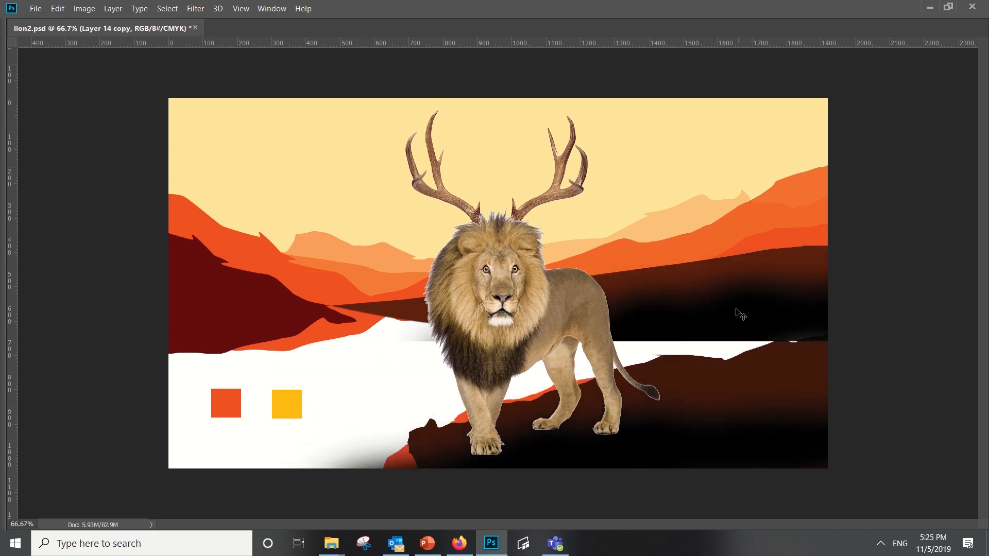
key("Tab")
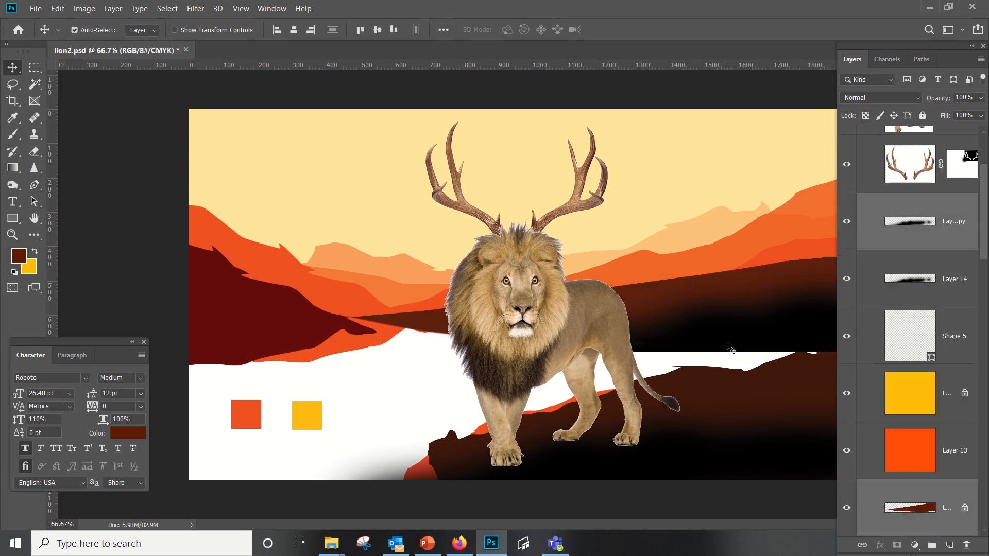
key("ctrl+[")
left_click(894, 474)
left_click(895, 478, "alt")
key("Tab")
key("Tab")
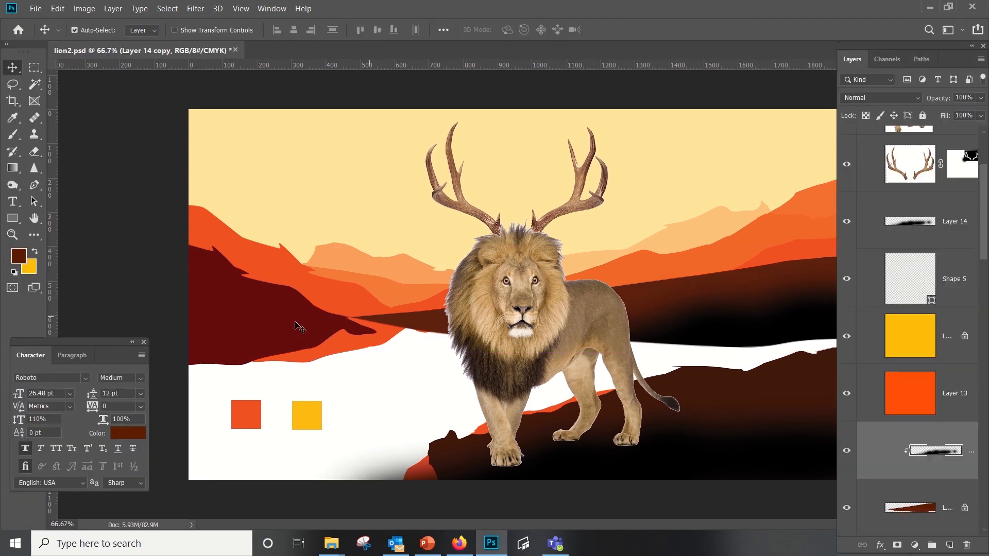
Shade the lower part of the maroon mountain with black using a soft 400 px brush.
left_click(295, 324)
key("b")
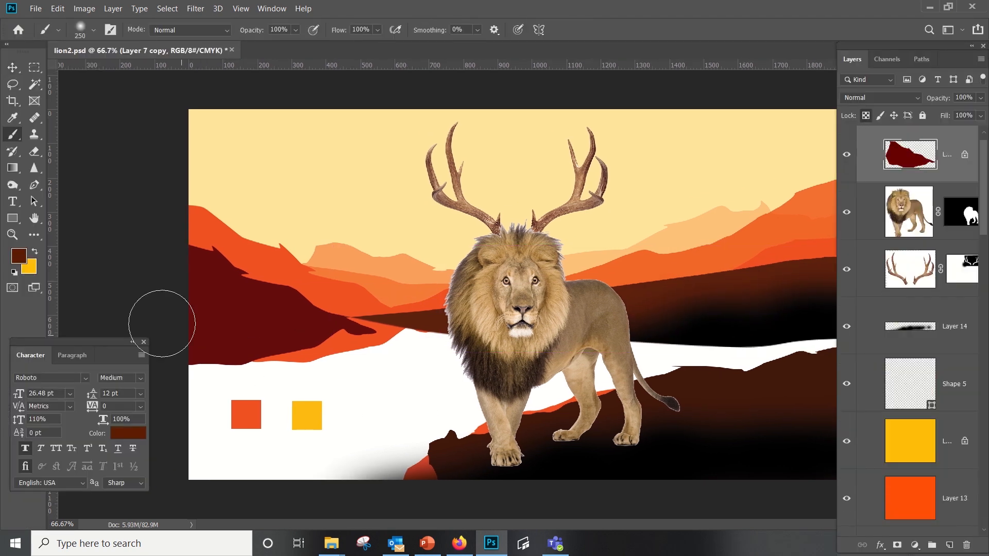
left_click(19, 256)
left_click(407, 298)
key("bracketright")
key("bracketright")
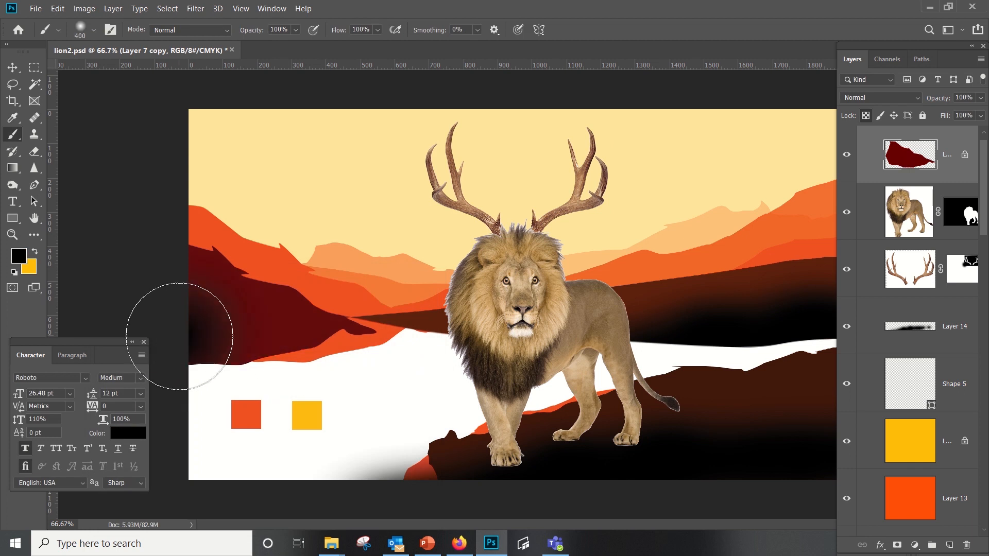
mouse_move(179, 336)
left_mouse_down()
mouse_move(266, 386)
mouse_move(354, 386)
left_mouse_up()
left_click(298, 283, "ctrl")
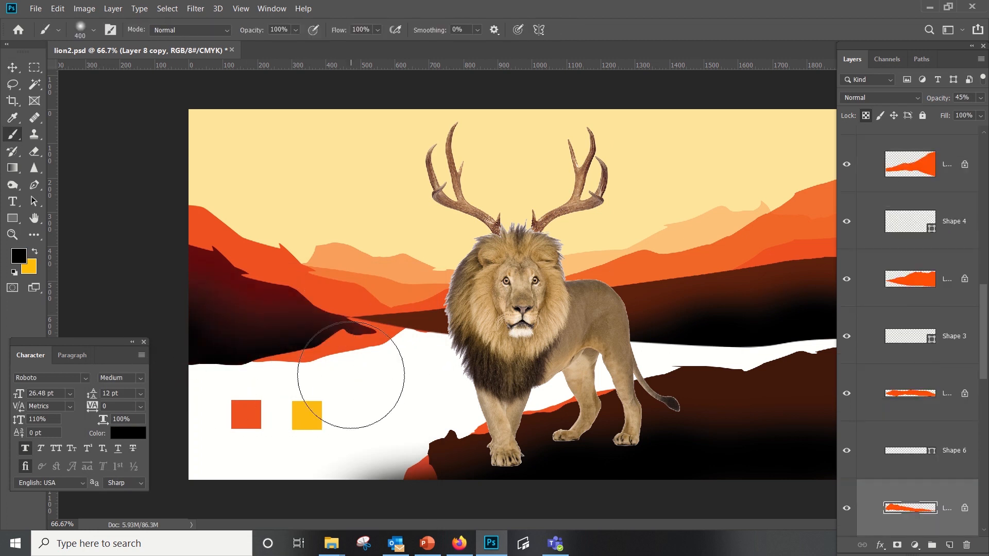
key("x")
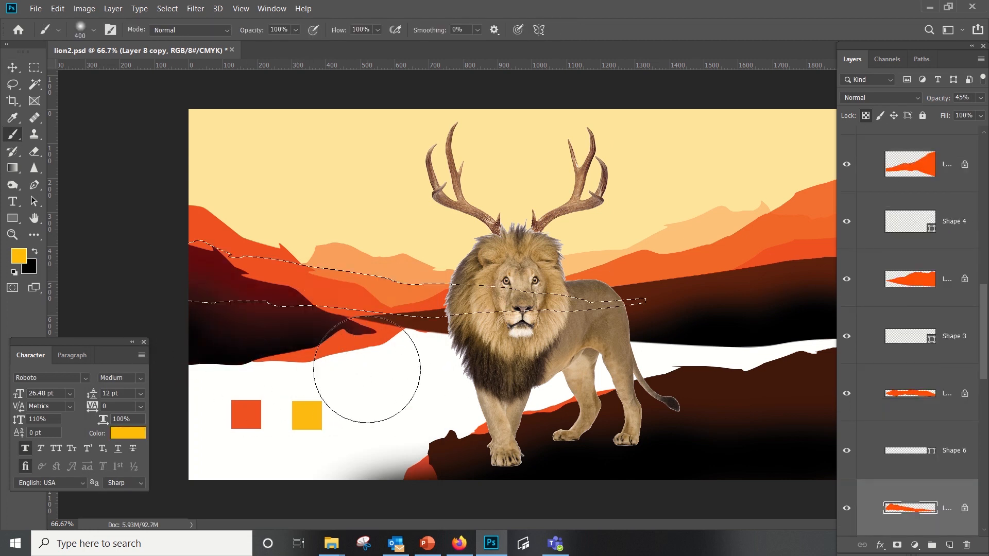
key("ctrl+d")
Shade the lower part of the large orange left mountain with black using a soft brush enlarged to 500 px.
left_click(354, 342, "ctrl")
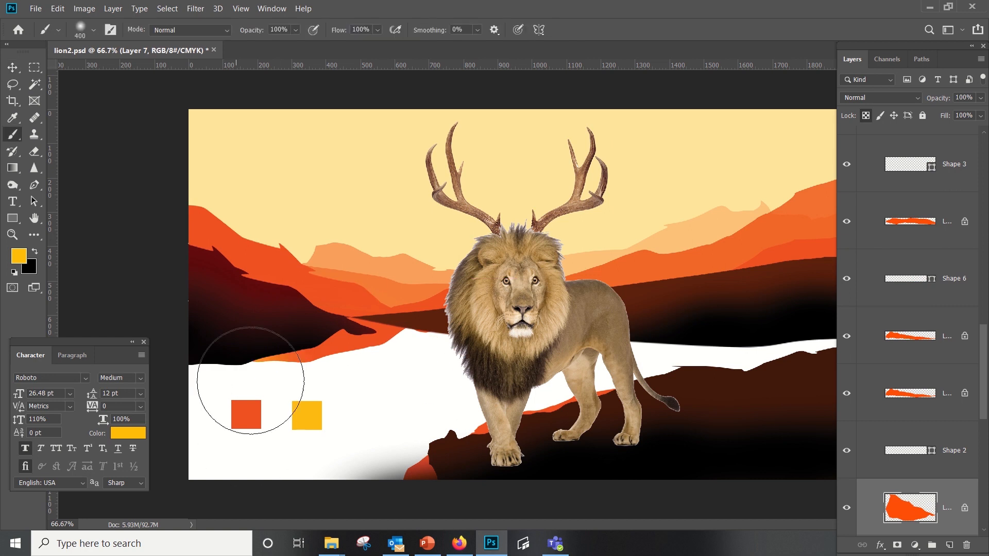
left_click_drag(251, 381, 450, 402)
key("ctrl+z")
key("x")
mouse_move(350, 378)
left_mouse_down()
mouse_move(319, 375)
mouse_move(480, 399)
mouse_move(228, 367)
left_mouse_up()
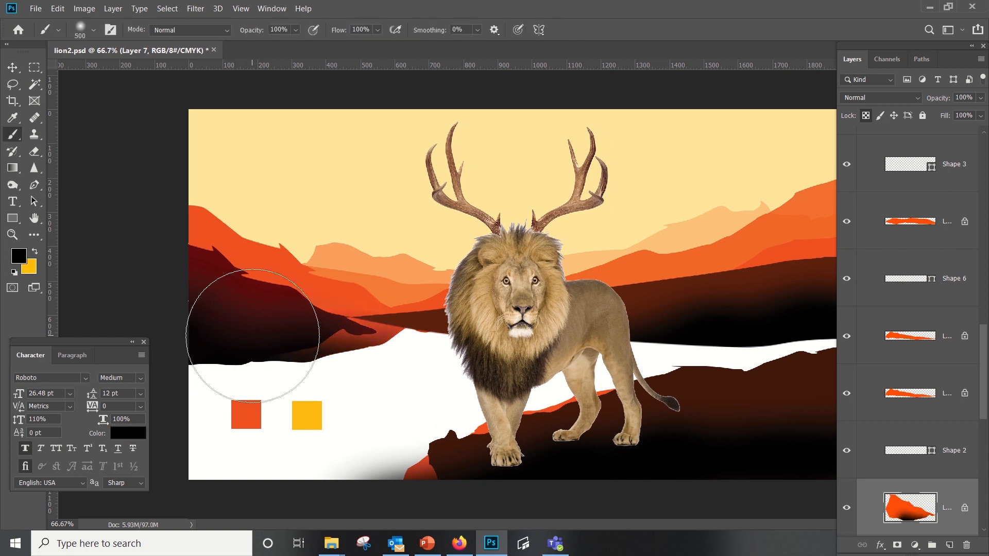
mouse_move(275, 339)
left_mouse_down()
mouse_move(231, 294)
mouse_move(208, 292)
left_mouse_up()
key("ctrl")
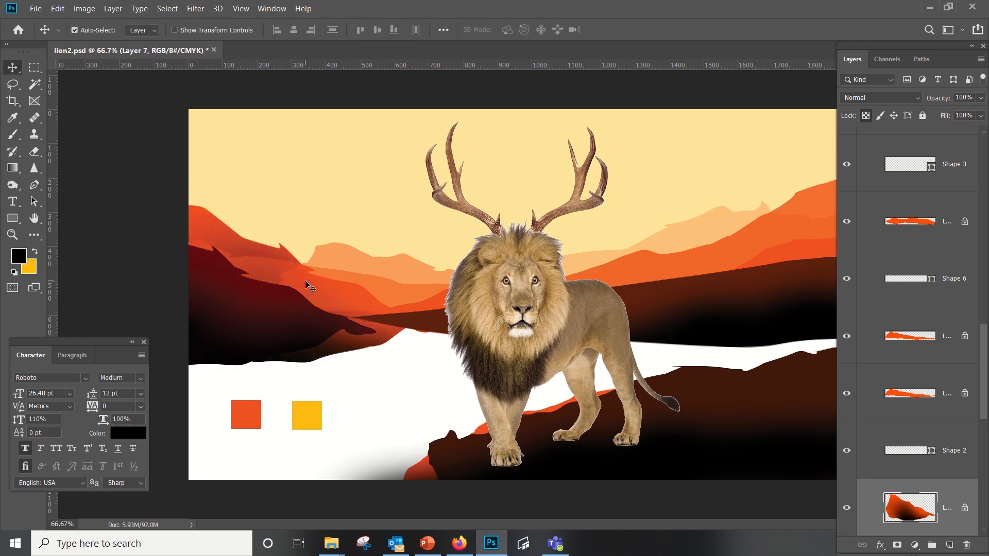
Convert the large orange left mountain to a smart object, raise and widen it, and shift the ridges behind it toward the lion.
right_click(954, 501)
left_click(844, 166)
left_click_drag(227, 238, 228, 211)
mouse_move(351, 252)
left_mouse_down()
mouse_move(426, 258)
mouse_move(365, 240)
mouse_move(456, 240)
mouse_move(415, 242)
mouse_move(360, 270)
left_mouse_up()
left_click(907, 517)
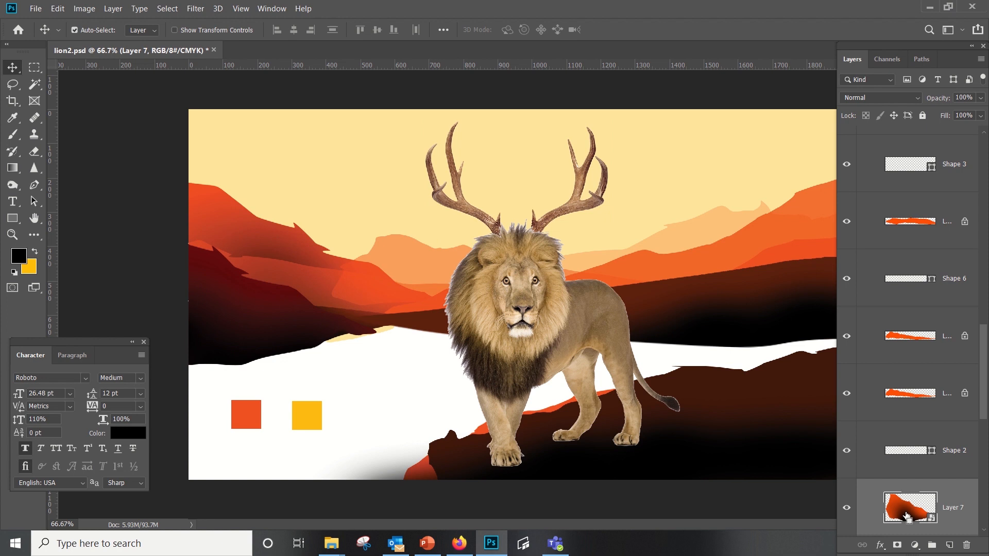
Examine the overlapping ridges left of the lion by selecting their layers, loading a ridge outline and toggling layer visibility.
left_click(401, 246)
key("ctrl+j")
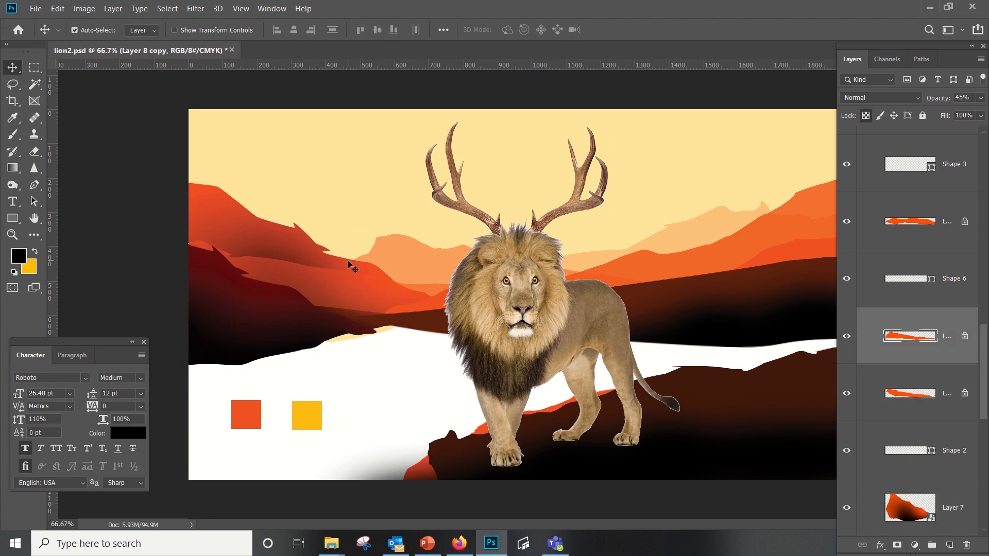
left_click(429, 270)
left_click(900, 393, "ctrl")
left_click(273, 271)
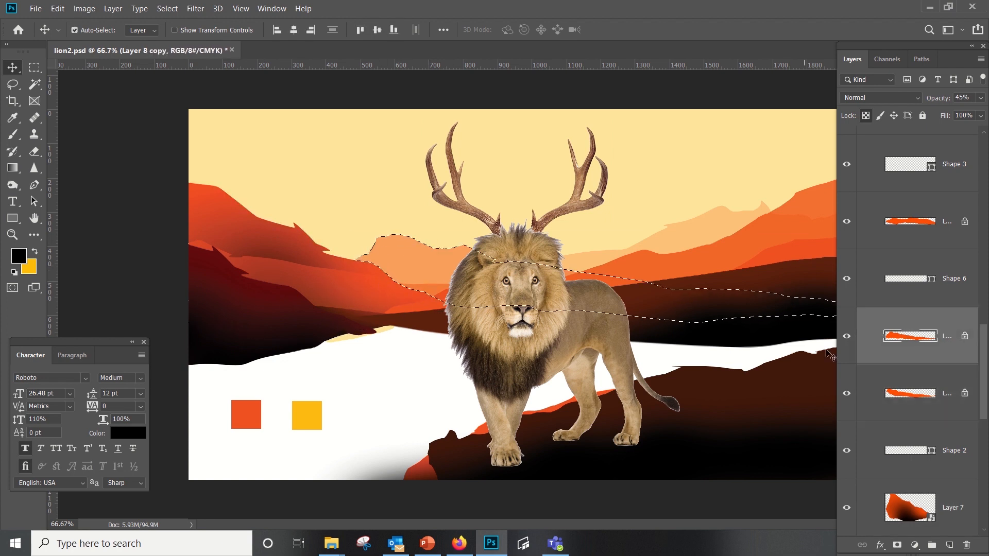
left_click(845, 338)
left_click(846, 337)
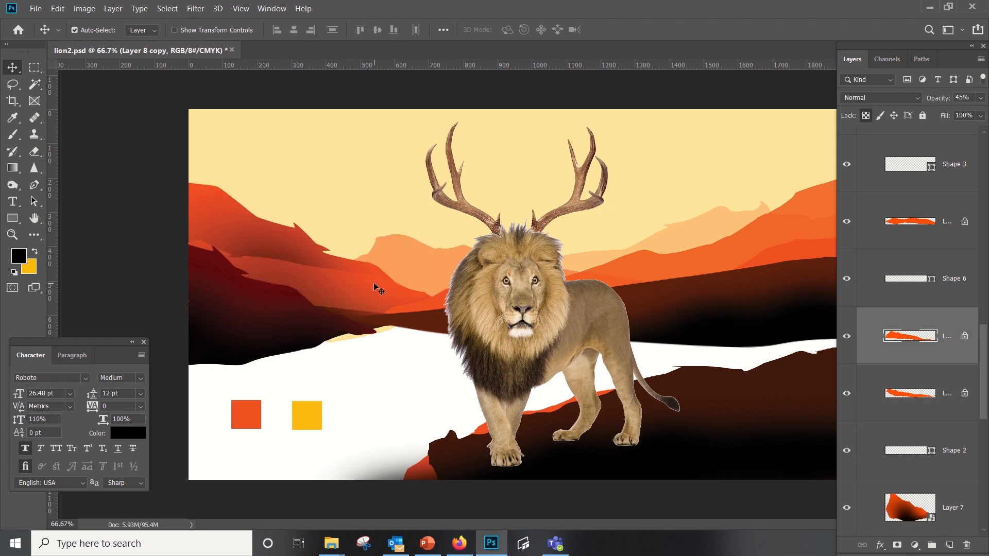
left_click(445, 297)
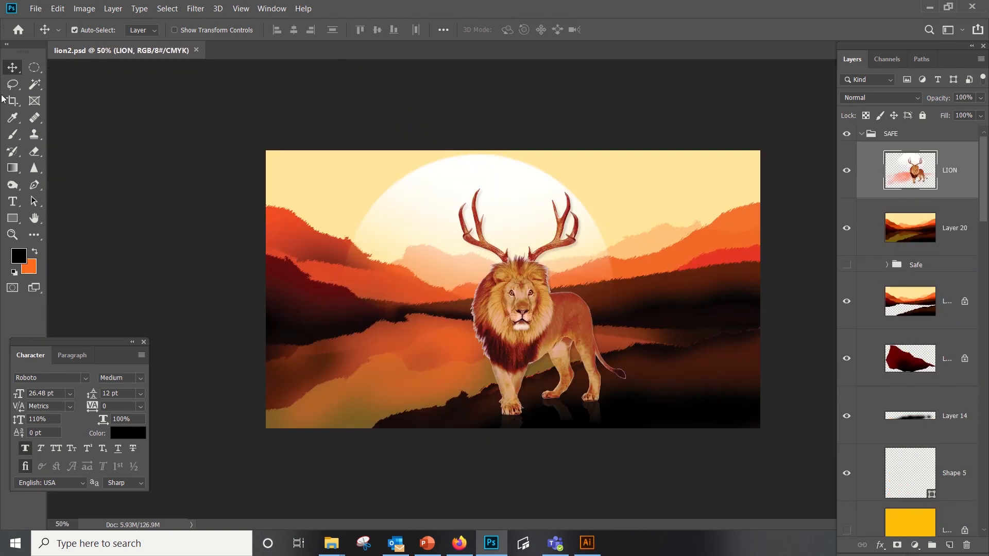
Outline a low, irregular bank at the canvas's left edge with the Pen tool and fill it with black on a new layer.
key("ctrl+plus")
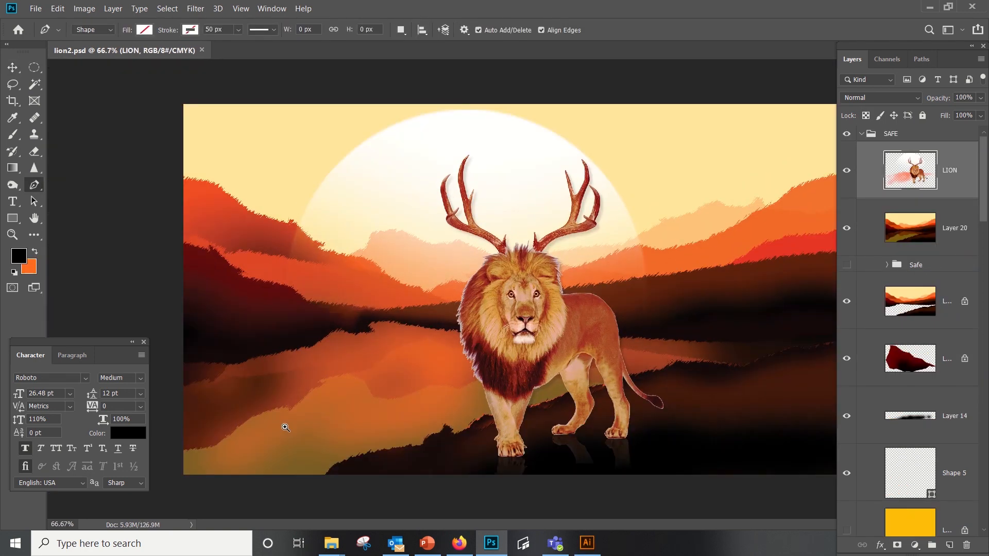
key("Tab")
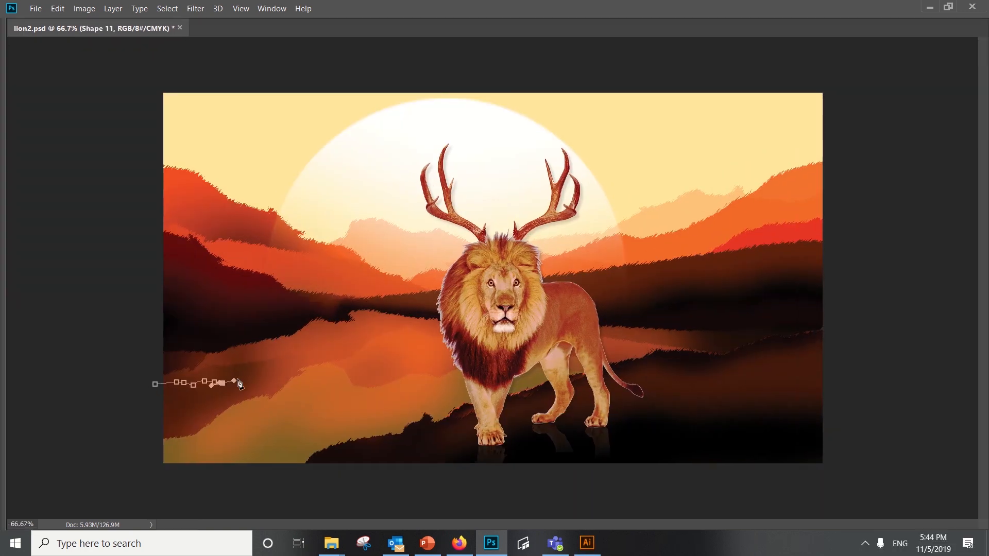
key("ctrl+Return")
key("ctrl+shift+n")
key("Return")
key("ctrl+BackSpace")
key("ctrl+d")
key("Tab")
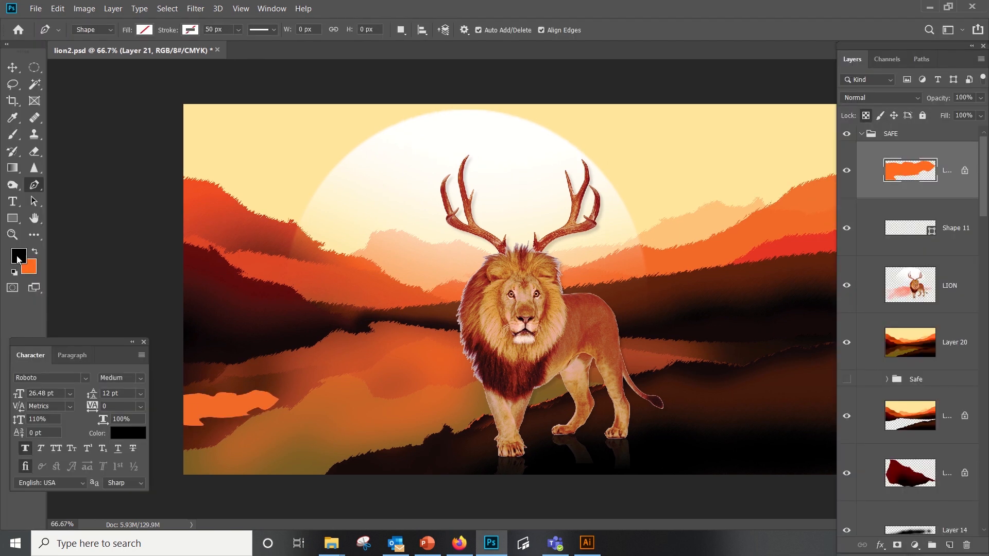
key("ctrl+BackSpace")
key("Tab")
Reshape the black bank so it rises at the canvas edge and tapers toward the water, and cut its underside to a flat waterline.
left_click(143, 404, "ctrl")
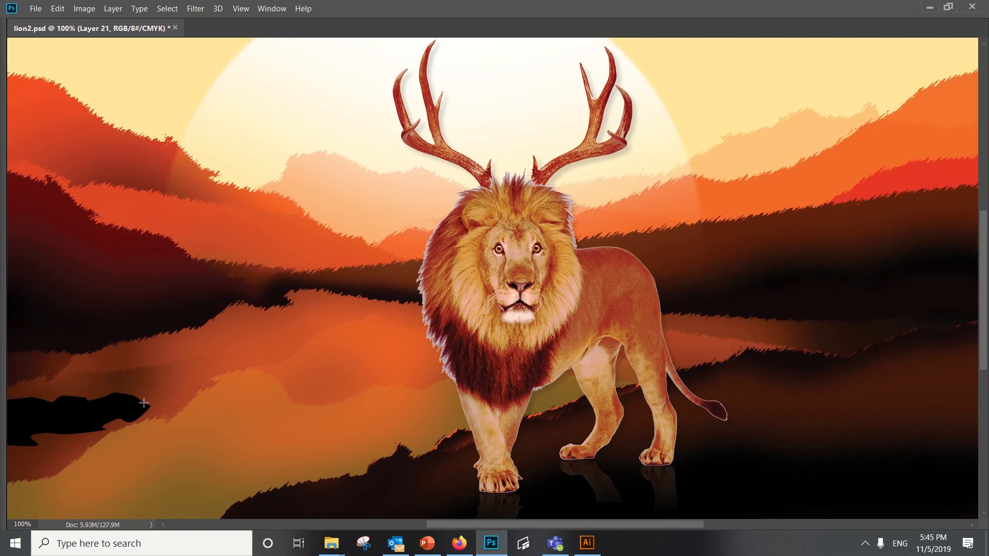
left_click_drag(145, 402, 391, 383)
right_click(396, 369)
left_click(417, 269)
left_click_drag(350, 343, 304, 292)
left_click_drag(496, 360, 500, 365)
key("Return")
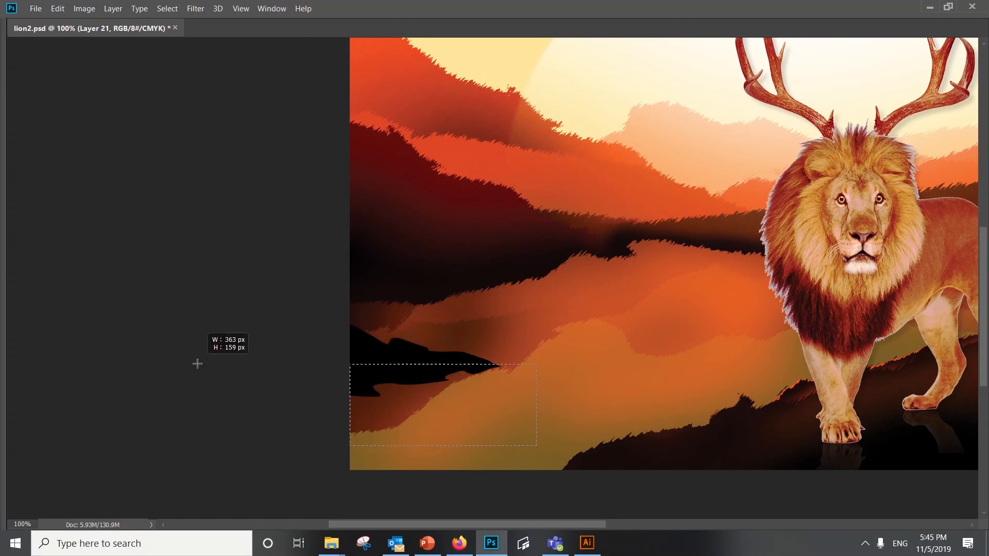
left_click_drag(197, 363, 201, 366)
key("Delete")
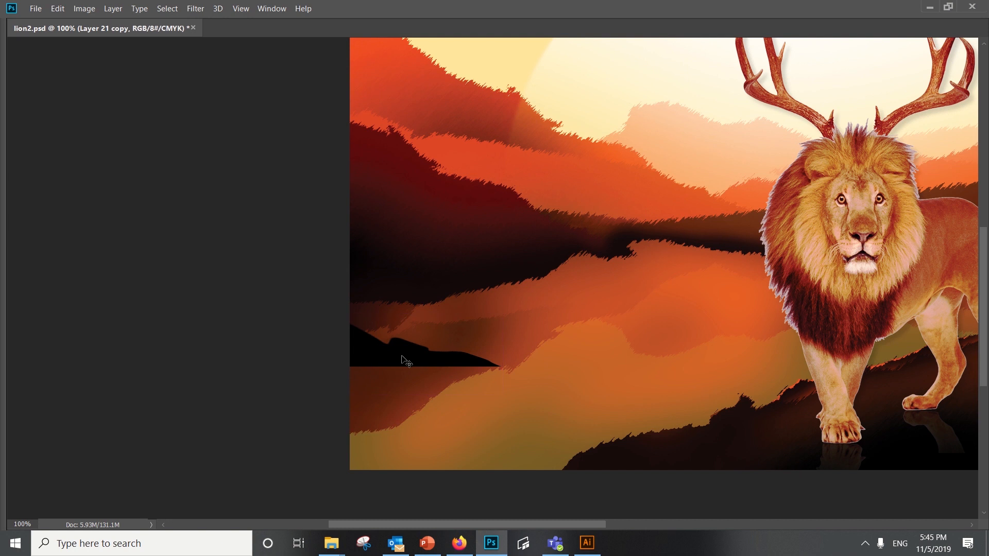
Duplicate the black bank, flip the copy vertically and place it directly below the waterline as a reflection.
key("ctrl+t")
right_click(402, 356)
right_click(418, 361)
left_click(435, 354)
left_click_drag(404, 353, 404, 375)
key("Return")
key("Tab")
Soften the bank's reflection with a 6.4 px Gaussian Blur and lower its layer opacity to 51%.
left_click(195, 8)
mouse_move(222, 159)
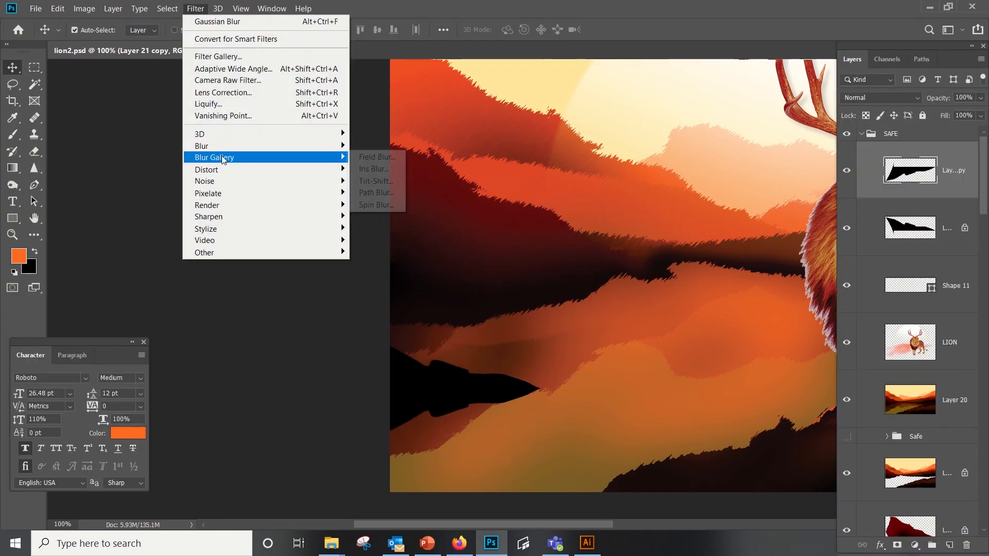
left_click(396, 185)
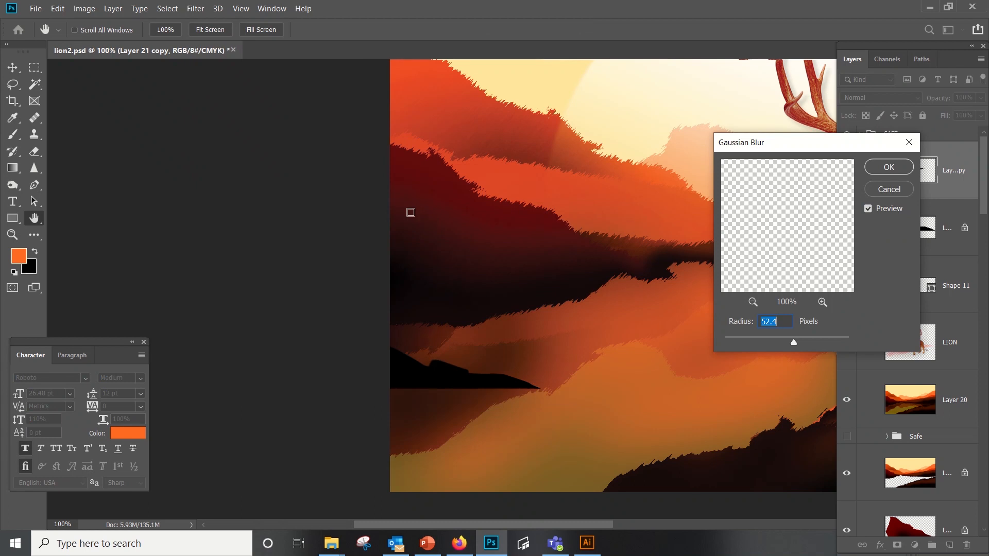
left_click_drag(751, 340, 763, 338)
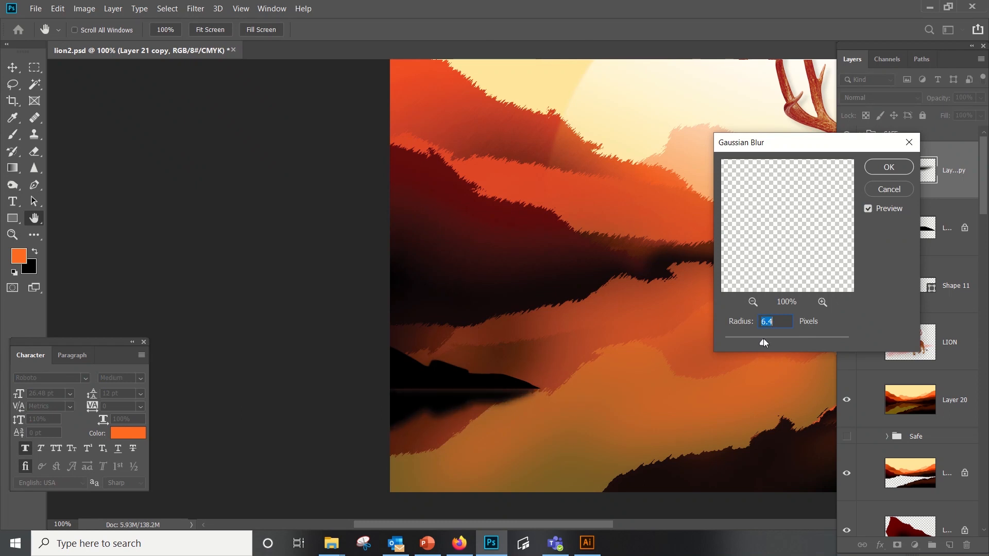
left_click(888, 167)
left_click(980, 97)
left_click_drag(979, 112, 961, 116)
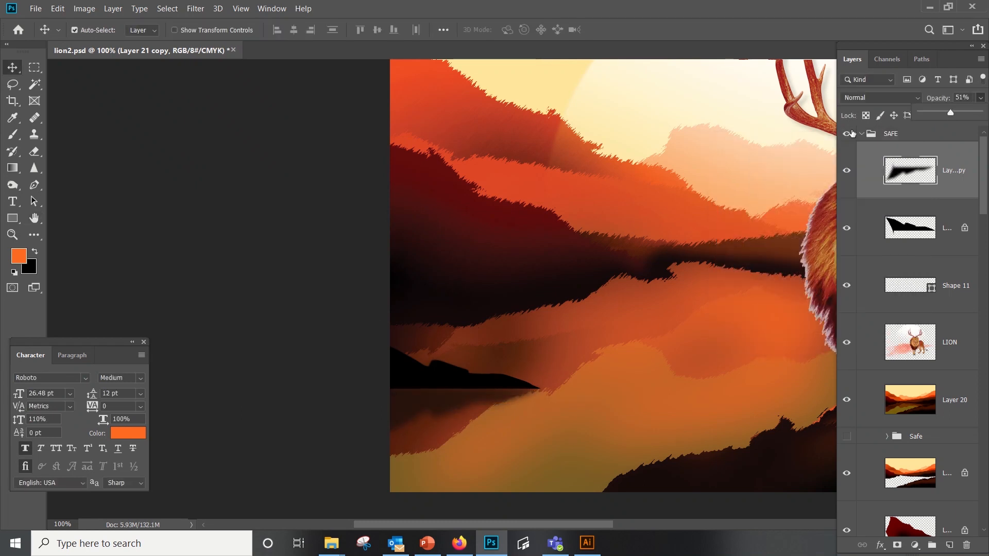
Copy the flying-flock silhouette image from the bird silhouette search in Firefox and paste it into the Photoshop composition.
left_click(459, 543)
right_click(747, 280)
left_click(772, 386)
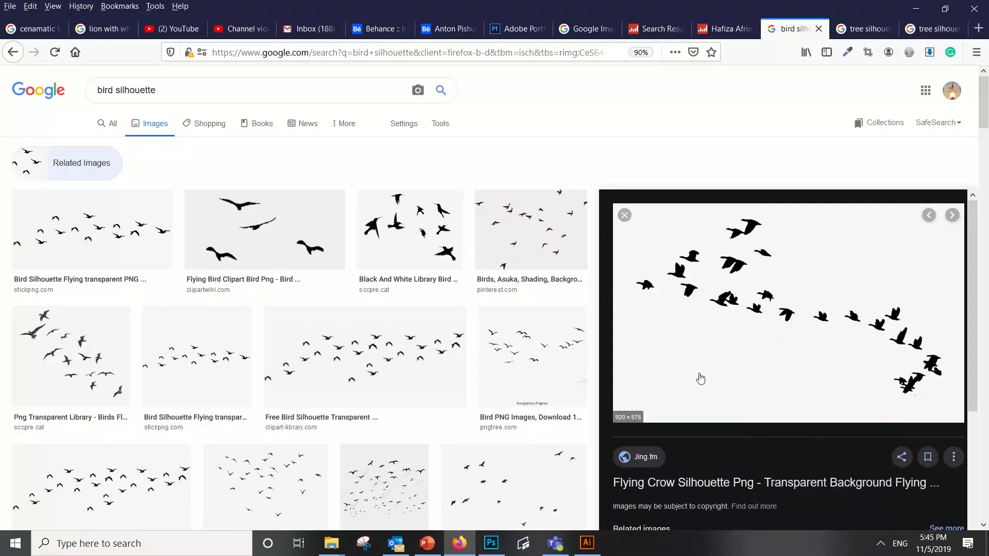
key("alt+Tab")
key("Tab")
key("ctrl+v")
scroll(344, 299, "up", 2)
left_click_drag(381, 304, 299, 233)
key("Tab")
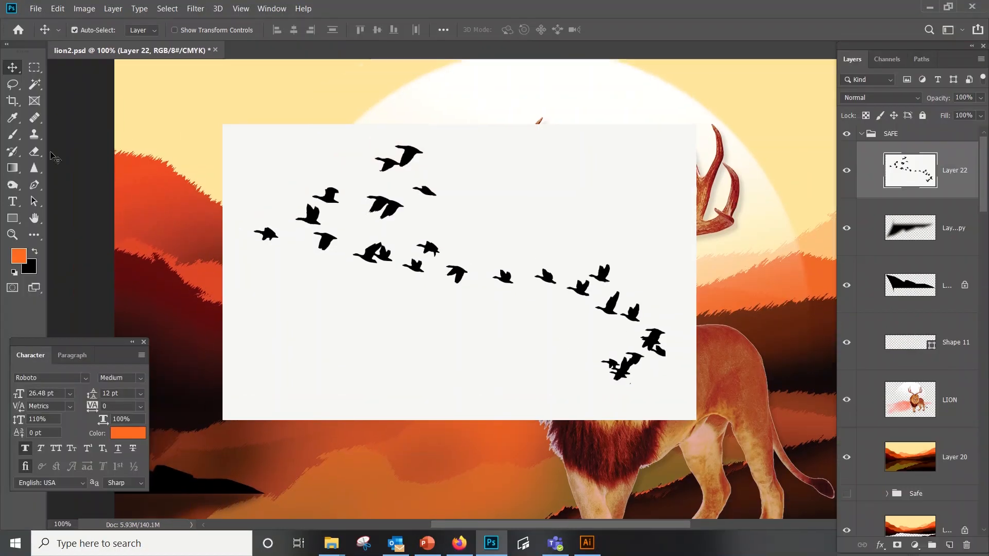
Select the flock image's white background with the Magic Wand, including the enclosed areas, and delete it to leave only the black birds.
left_click(32, 88)
left_click(94, 97)
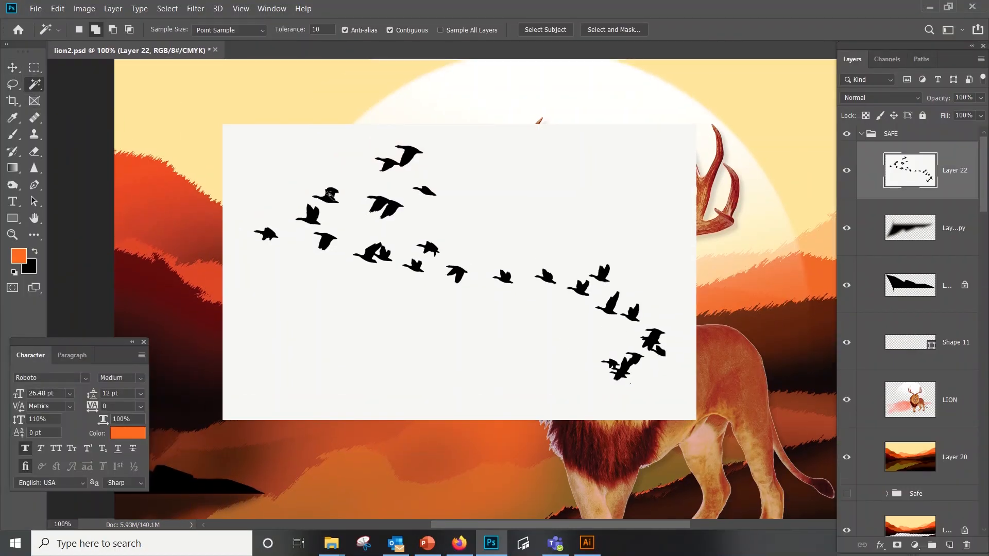
left_click(329, 195)
right_click(330, 195)
left_click(375, 336)
key("ctrl+shift+i")
key("Delete")
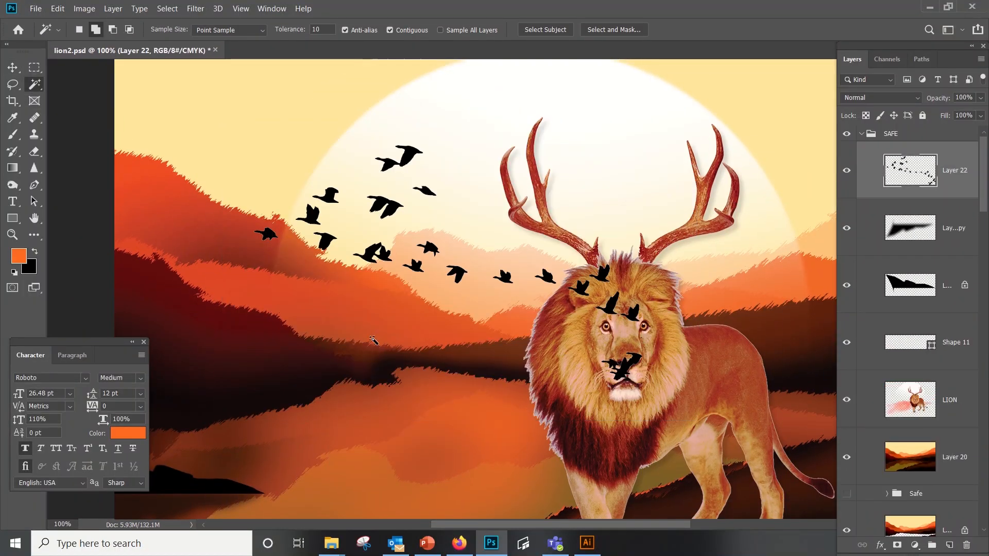
Move the bird layer down the layer stack to directly above the LION layer.
key("ctrl+minus")
key("ctrl+bracketleft")
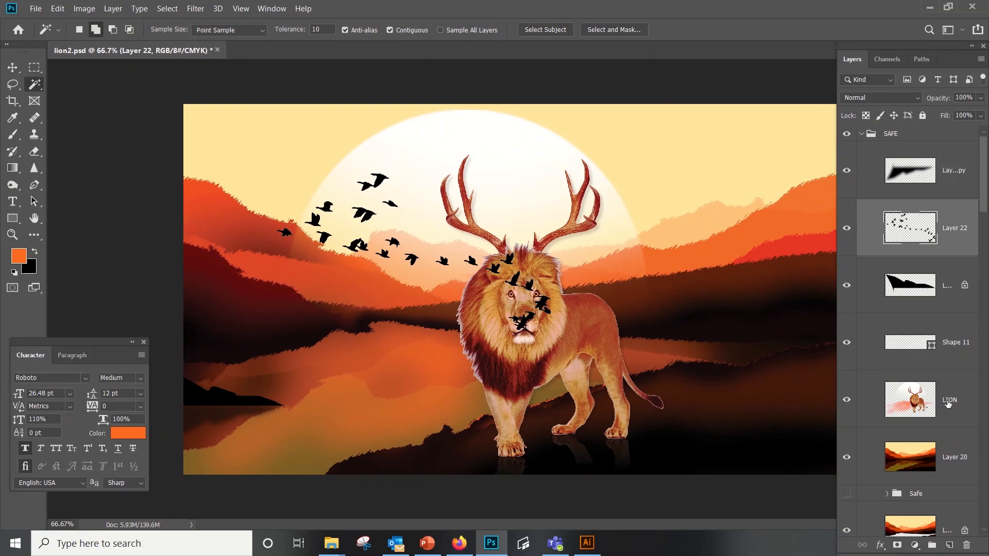
key("ctrl+bracketleft")
key("ctrl+bracketleft")
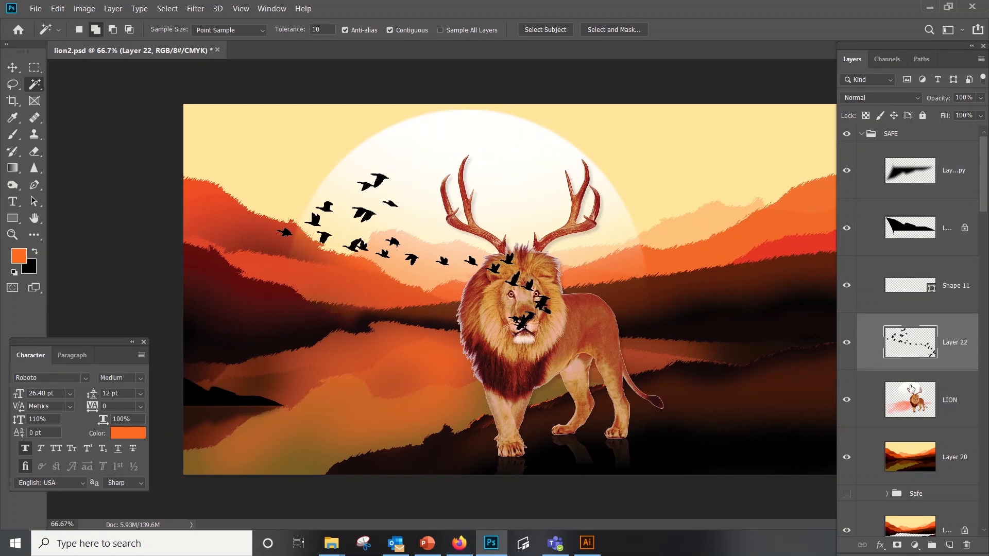
Shrink the flock to about 447 px wide, rotate it about -7.25 degrees and place it above the ridges left of the lion.
key("v")
key("ctrl+t")
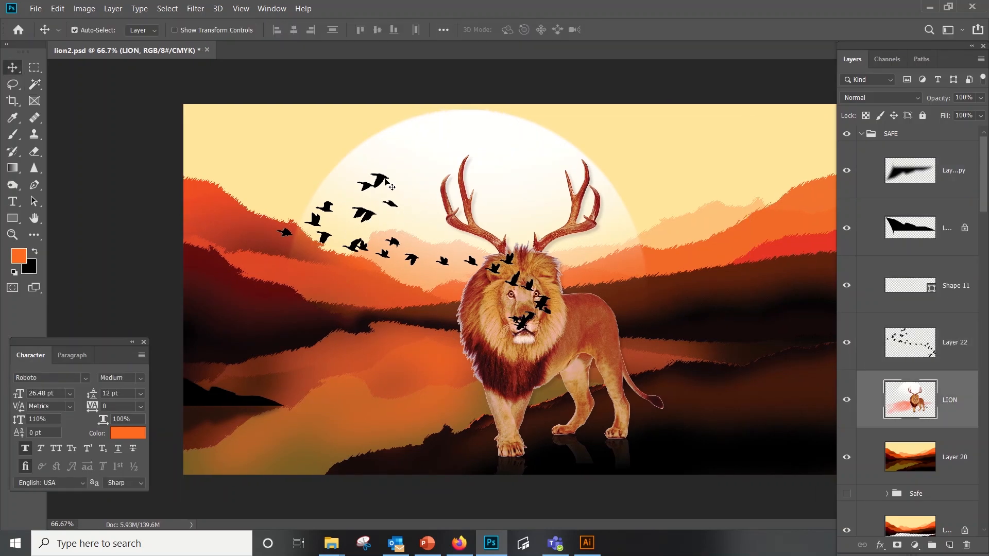
left_click_drag(431, 278, 361, 235)
left_click_drag(481, 129, 444, 154)
left_click_drag(412, 250, 412, 226)
left_click_drag(151, 240, 156, 262)
left_click_drag(306, 203, 354, 191)
left_click_drag(248, 132, 330, 163)
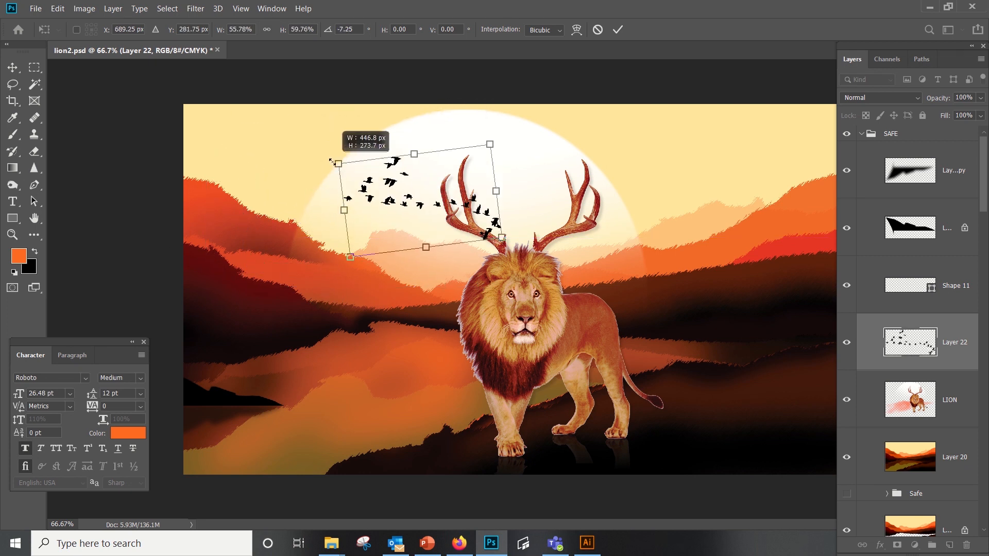
left_click_drag(371, 196, 278, 220)
key("Return")
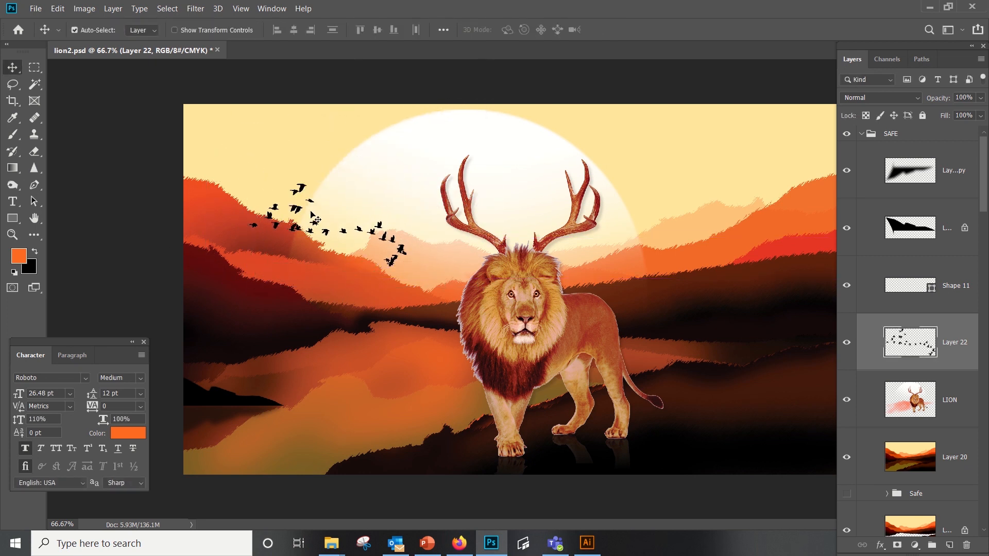
Copy the Bare Tree Silhouette image from Firefox, paste it into the Photoshop composition and place it right of the lion.
key("alt+Tab")
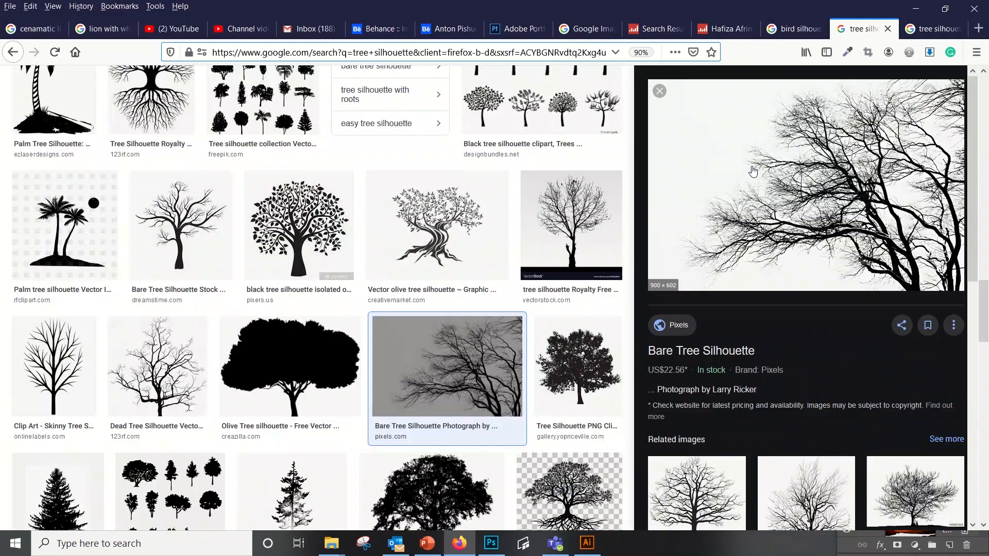
right_click(835, 126)
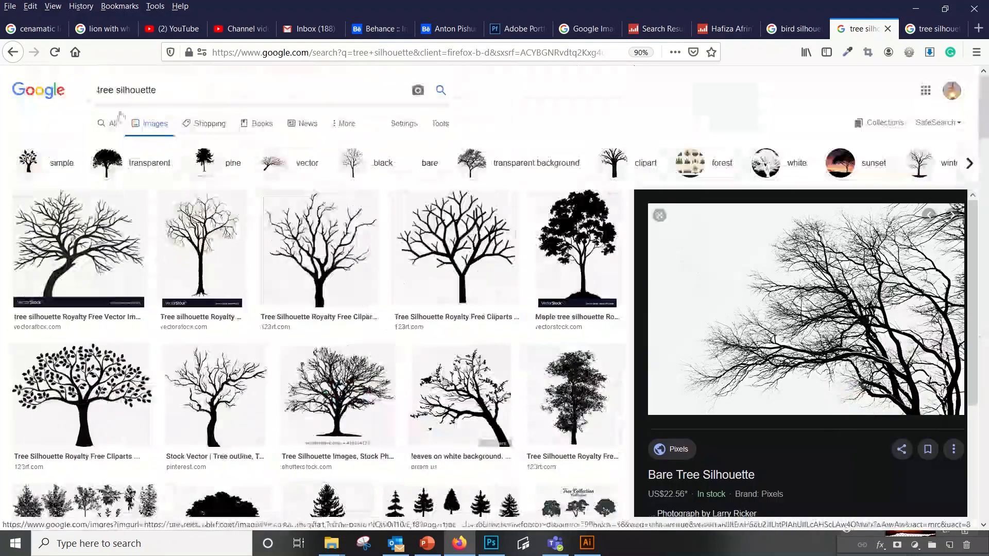
right_click(826, 279)
left_click(861, 393)
key("alt+Tab")
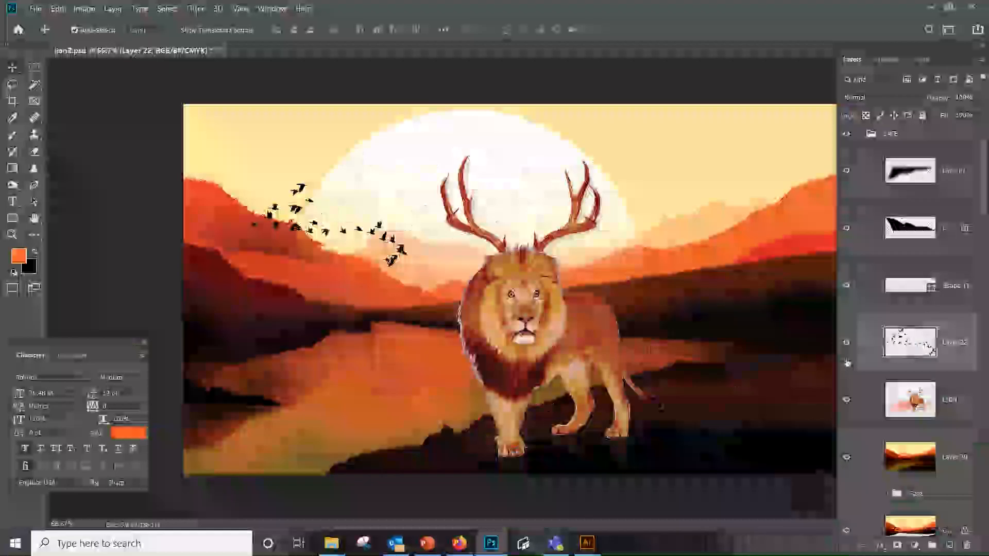
key("ctrl+v")
key("Tab")
left_click_drag(484, 294, 681, 280)
key("Tab")
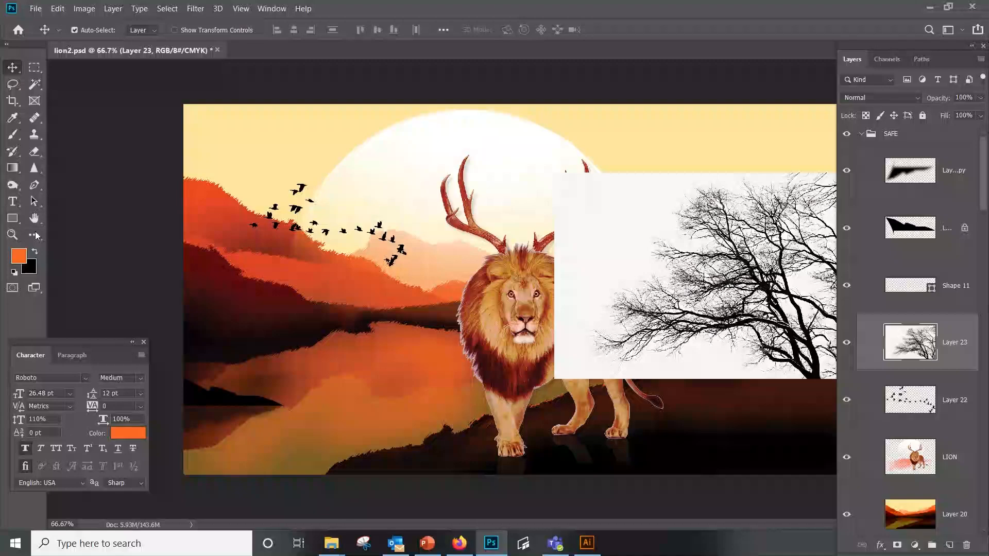
Select all of the tree image's white background with the Magic Wand, delete it and clear the selection.
left_click(34, 84)
left_click(642, 240)
right_click(623, 232)
left_click(673, 375)
key("Delete")
key("ctrl+d")
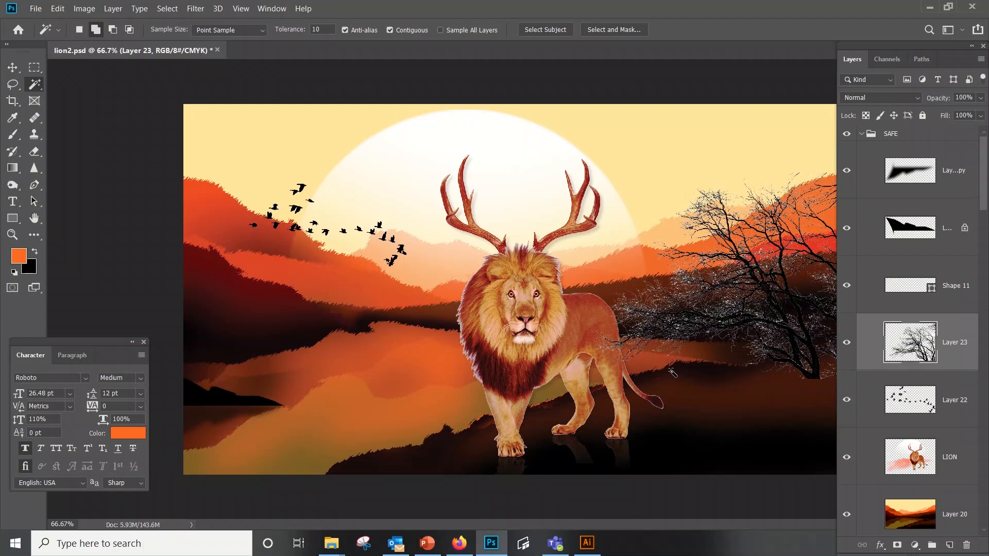
Set the blend mode of the bare tree layer to Multiply.
key("v")
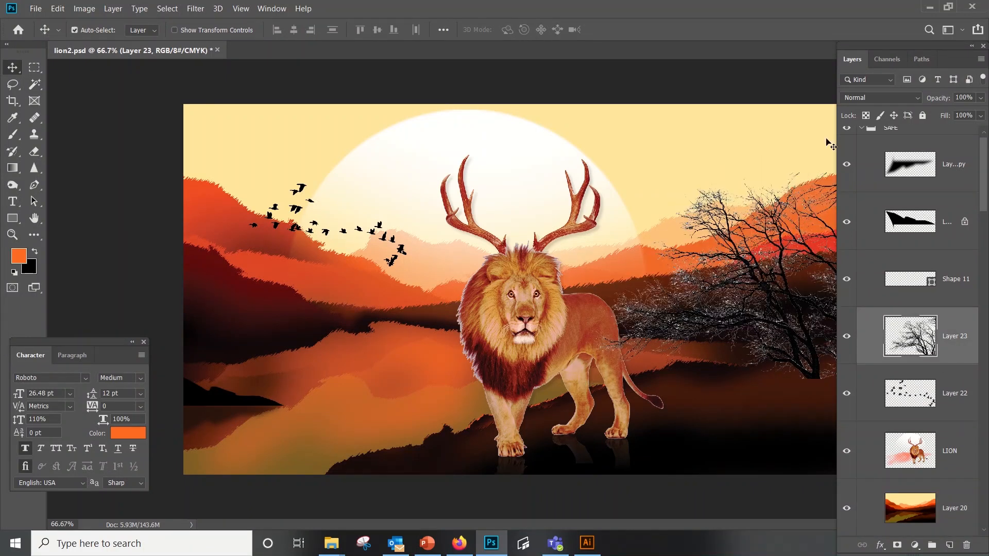
left_click(881, 97)
left_click(863, 138)
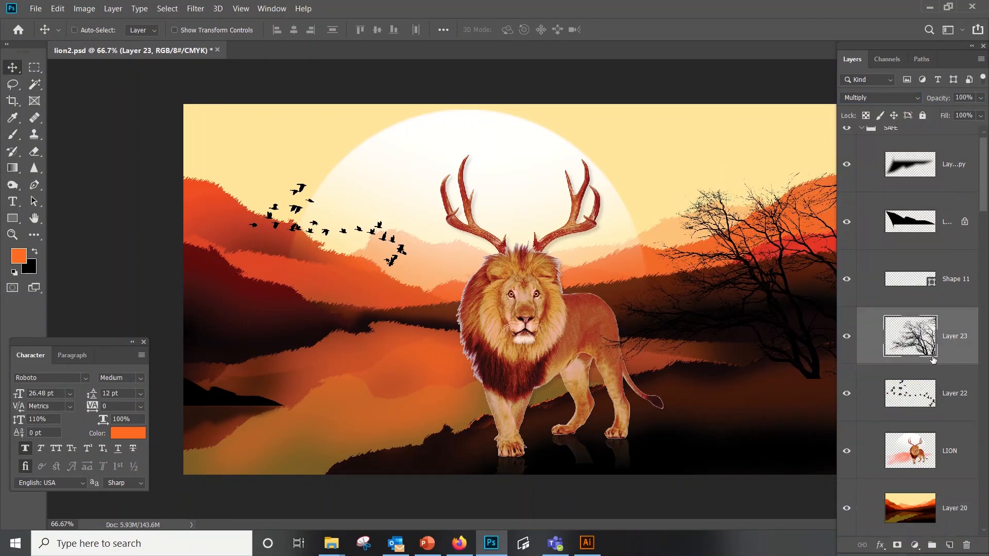
Raise the bare tree against the right mountains and place a duplicate of it lower on the dark slope.
key("ctrl+t")
key("Tab")
left_click_drag(780, 274, 803, 320)
key("Return")
Flip a copy of the bare tree horizontally and place it against the mountains at the canvas's left edge.
key("ctrl+t")
right_click(267, 241)
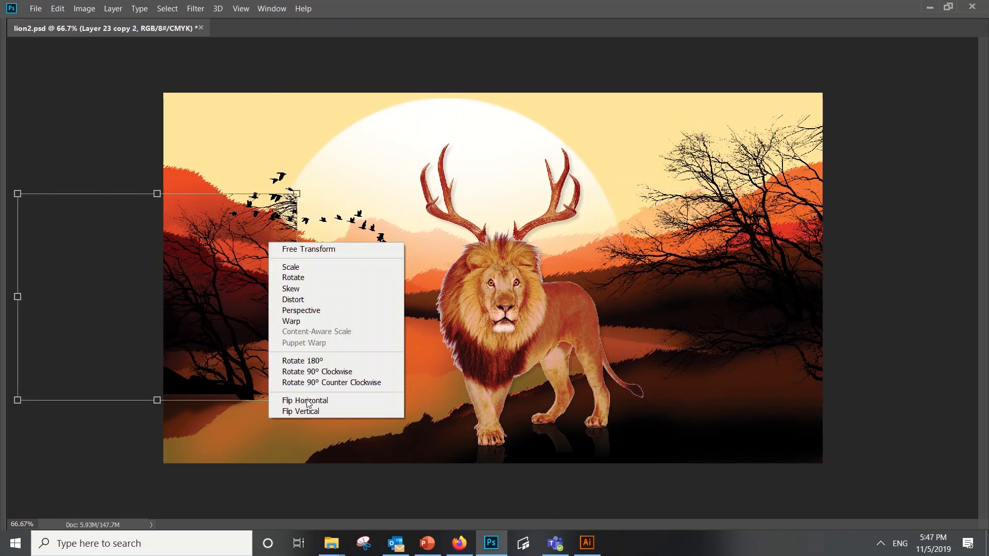
left_click(306, 402)
left_click_drag(219, 309, 288, 260)
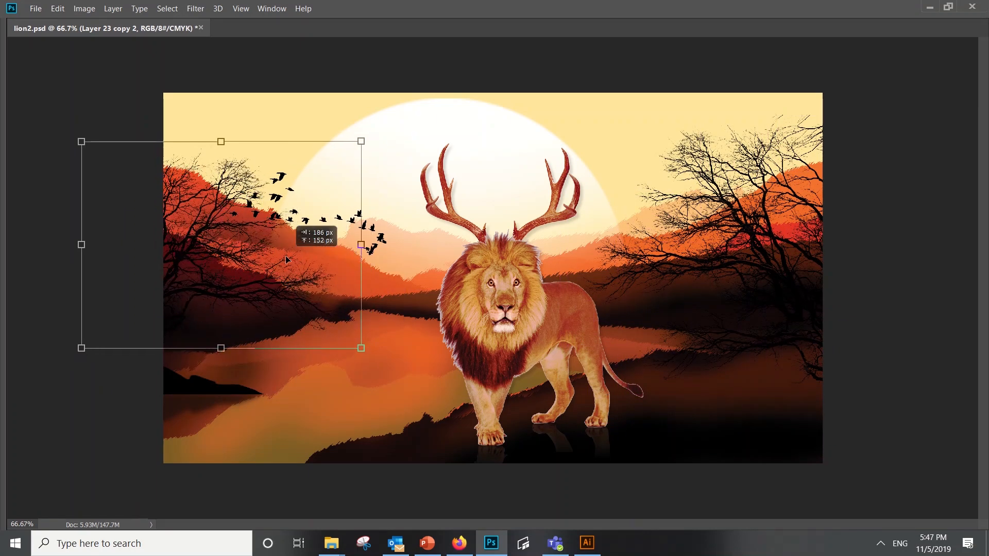
key("Return")
Duplicate the left tree, shrink the copy and place it at the tip of the dark shore left of the lion.
left_click_drag(340, 163, 400, 265, "alt")
left_click_drag(315, 330, 317, 298)
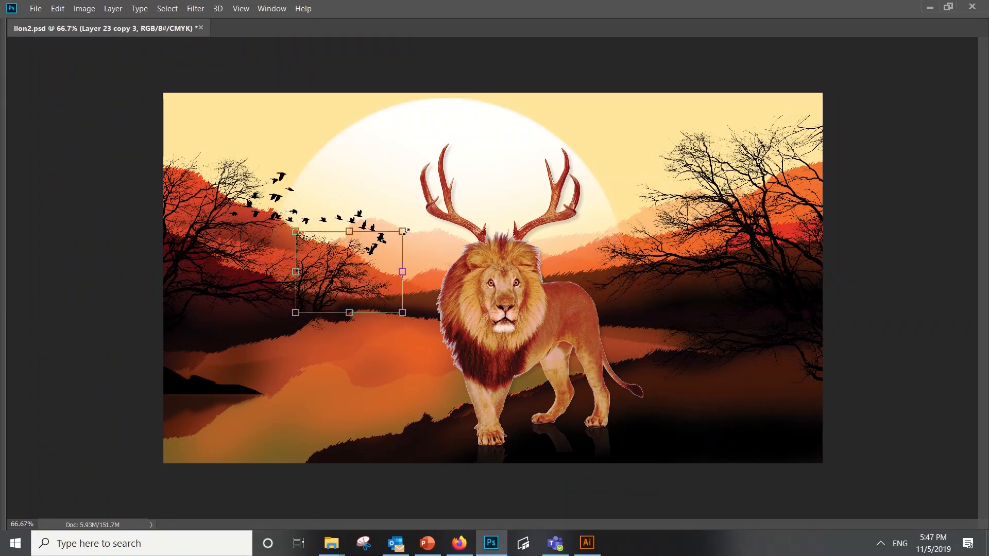
left_click_drag(402, 232, 373, 258)
Duplicate the small shore tree, flip the copy horizontally and stand it on the rock ledge left of the lion.
left_click_drag(317, 307, 405, 407)
key("ctrl+t")
right_click(396, 423)
left_click(422, 400)
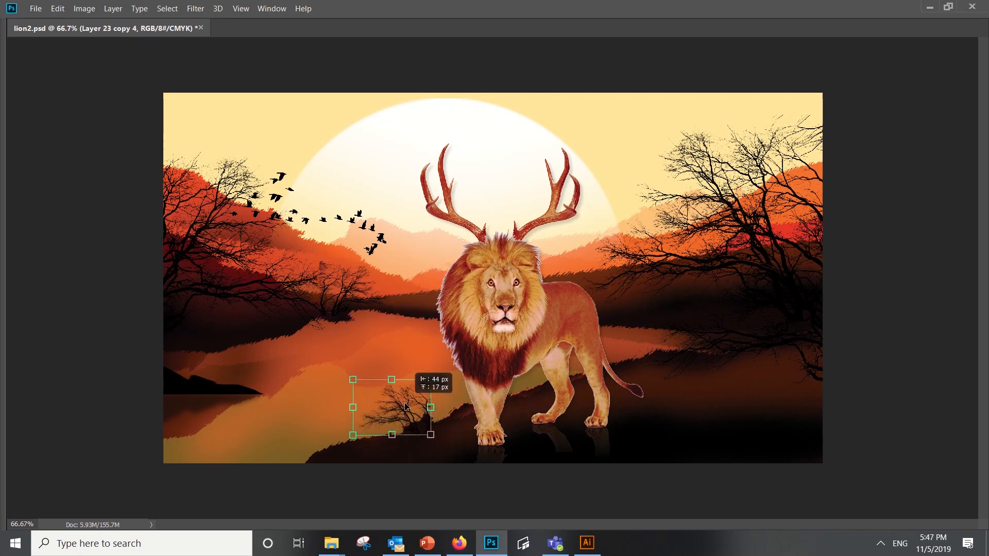
key("Return")
key("Tab")
key("e")
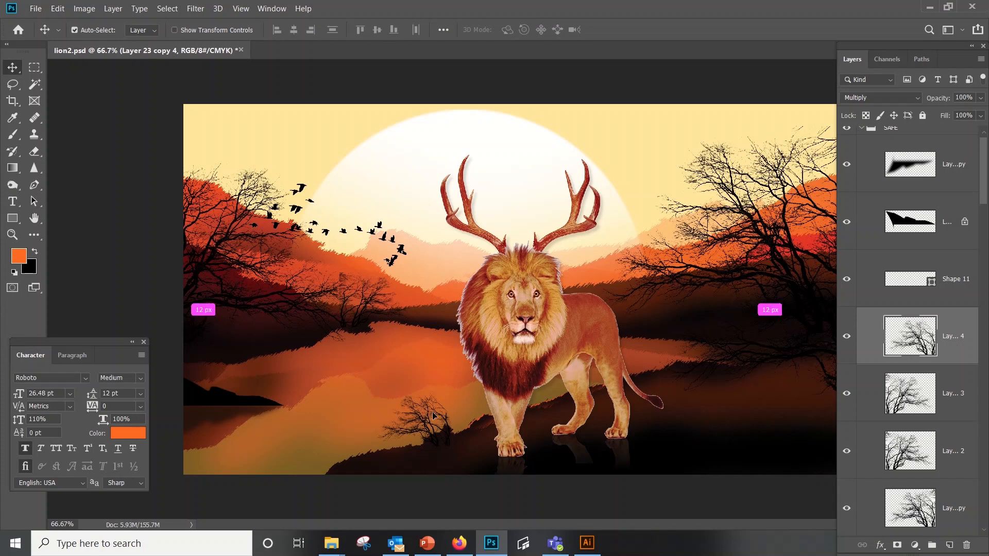
Duplicate the small ledge tree onto the dark slope right of the lion and merge it with a second duplicate to thicken its branches.
left_click_drag(444, 437, 761, 409)
key("ctrl+z")
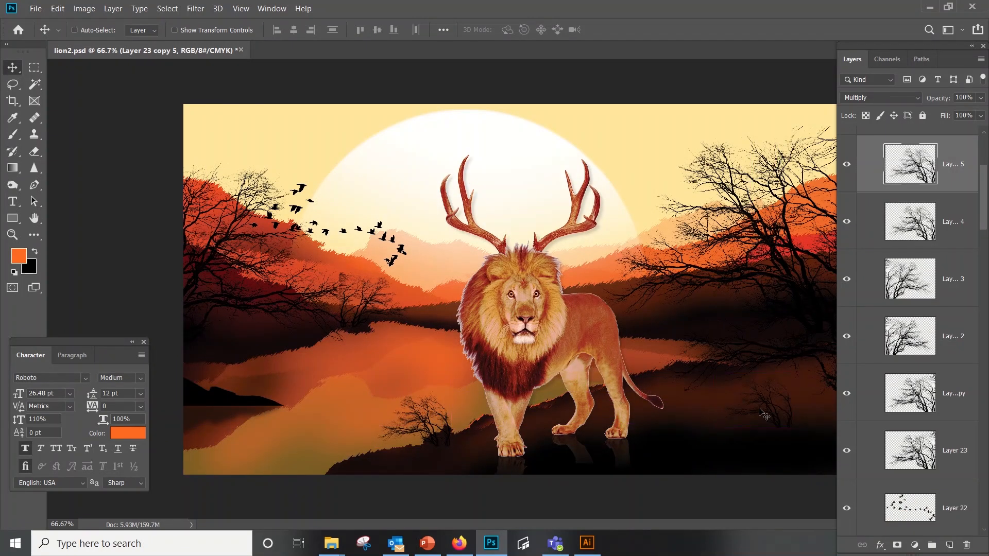
key("Tab")
key("ctrl+j")
key("Tab")
left_click(939, 221, "shift")
key("ctrl+e")
Set the merged tree to Multiply and place duplicates of it on the right slope and beside the small tree on the left ledge.
key("Tab")
key("Tab")
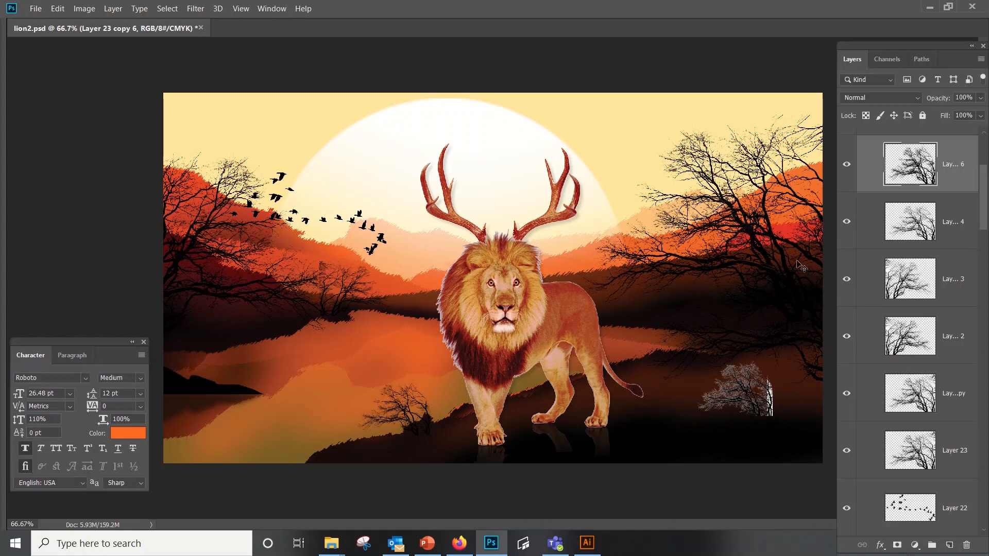
left_click(880, 98)
left_click(877, 146)
key("Tab")
left_click_drag(764, 398, 699, 433)
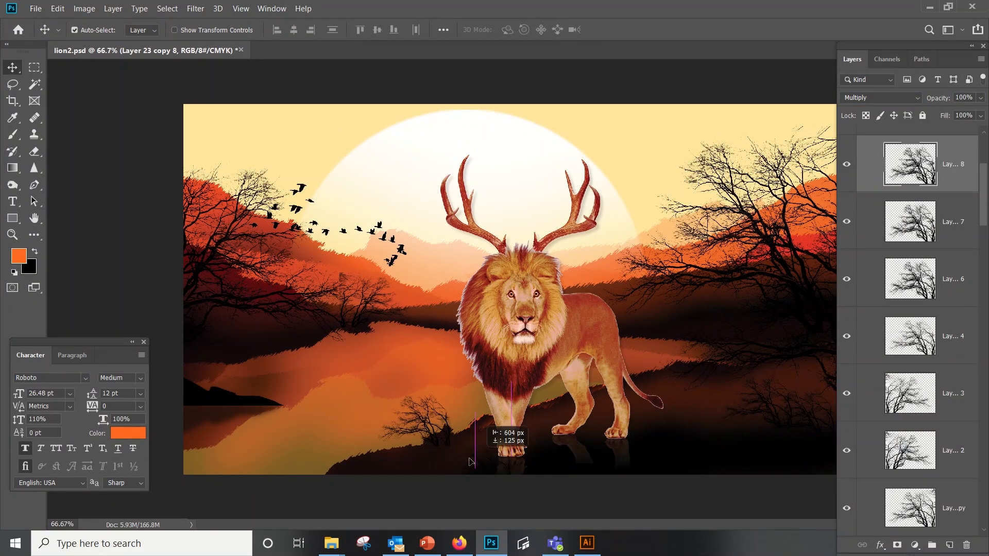
left_click_drag(470, 461, 371, 431)
Place a small duplicate of the bare tree on the dark shore at the far left and flip it horizontally.
key("ctrl+t")
left_click_drag(328, 409, 265, 388)
key("Return")
key("ctrl+t")
right_click(231, 376)
left_click(251, 354)
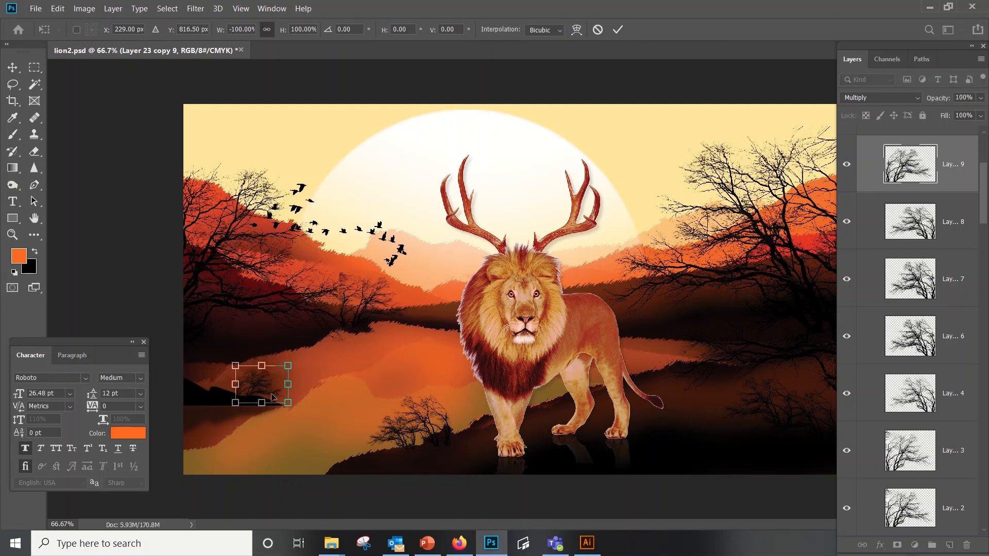
key("Return")
Enlarge the dark left shore together with its blurred copy and shift the small bare tree back onto it.
scroll(917, 232, "up", 3)
left_click(959, 212)
left_click(959, 180, "ctrl")
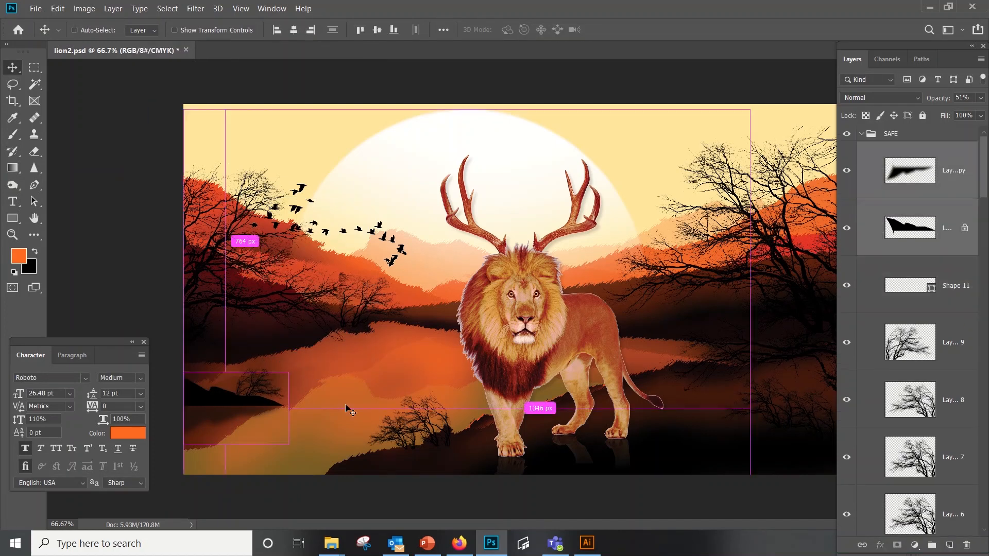
key("ctrl+t")
mouse_move(287, 407)
left_mouse_down()
mouse_move(316, 407)
mouse_move(289, 422)
left_mouse_up()
key("Return")
left_click_drag(268, 386, 282, 384)
Copy the leafy Tree 8 silhouette from the Firefox image results and paste it over the left shore in the Photoshop composite.
key("alt+Tab")
left_click(930, 29)
right_click(746, 301)
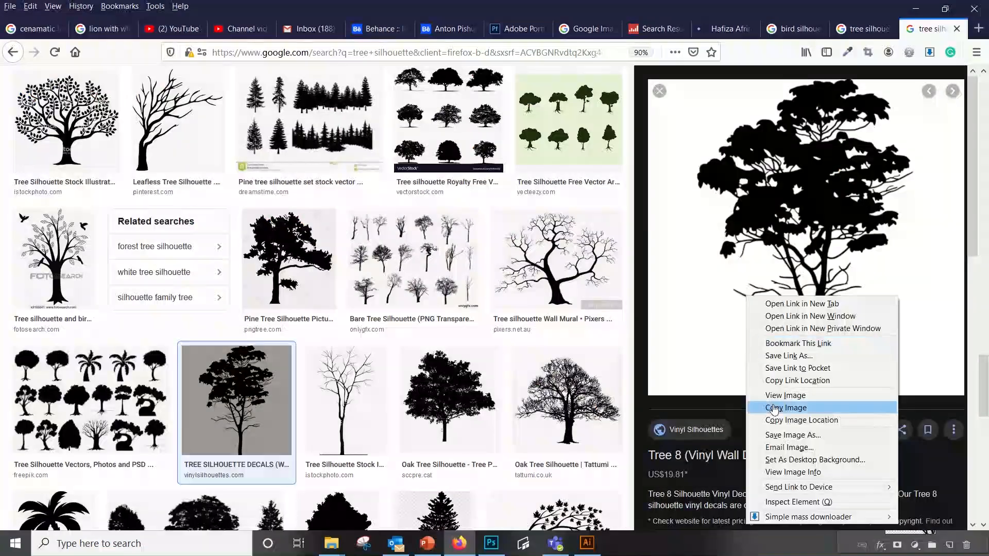
left_click(770, 408)
key("alt+Tab")
key("ctrl+v")
left_click_drag(549, 331, 290, 350)
Select and delete the white background of the pasted tree, deselect, and set its layer to Multiply.
key("w")
left_click(322, 381)
right_click(322, 380)
left_click(362, 237)
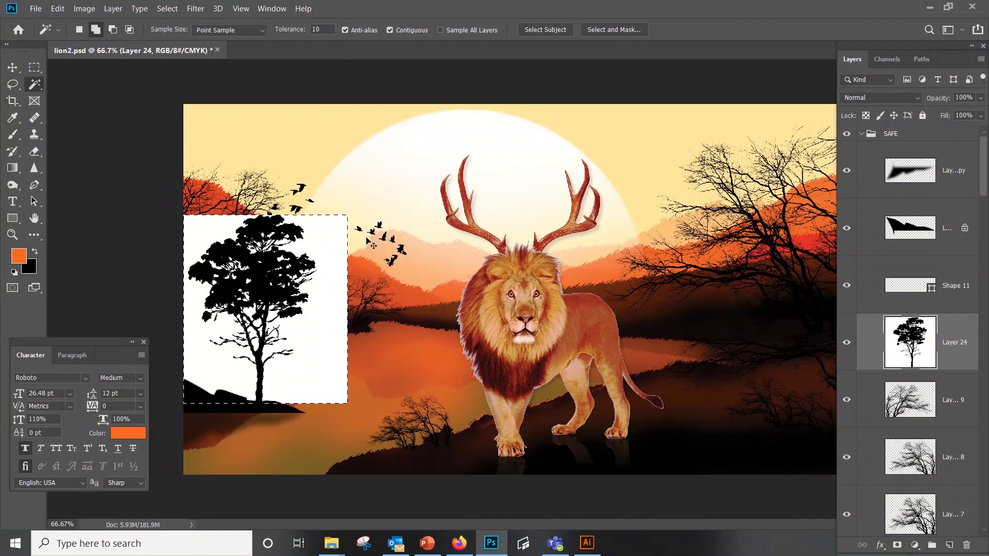
key("Delete")
key("ctrl+d")
key("v")
left_click(882, 99)
left_click(864, 148)
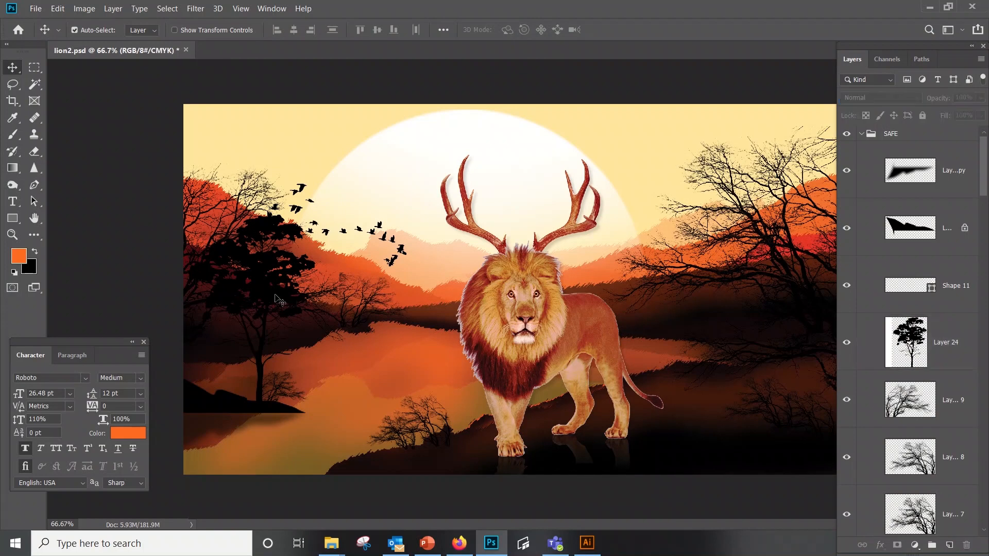
Shrink the leafy tree and stand it on the dark left shore beside the small bare tree.
key("ctrl+t")
left_click_drag(272, 283, 263, 293)
left_click_drag(228, 352, 265, 350)
key("Return")
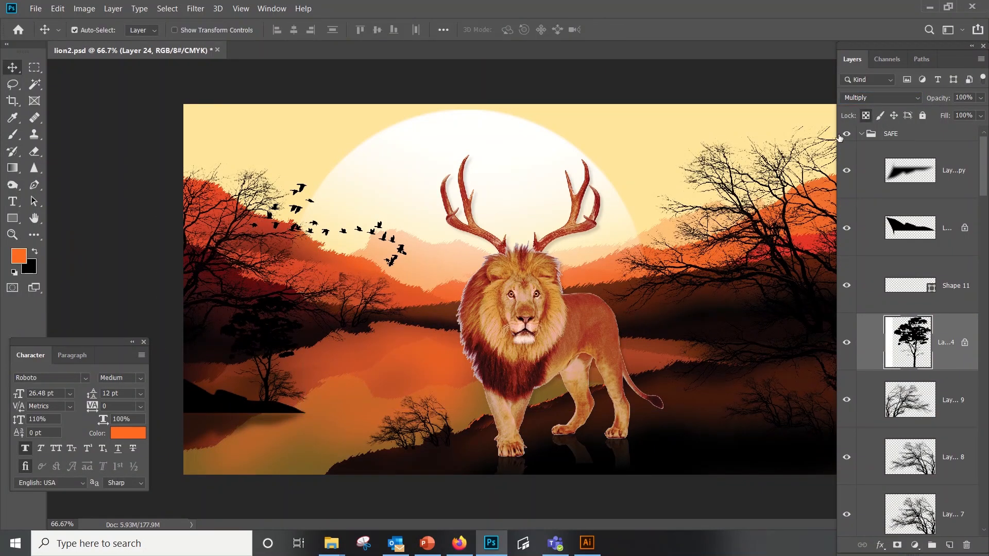
Try to paint the leafy tree with an orange sampled from the water.
key("b")
left_click(382, 328, "alt")
key("x")
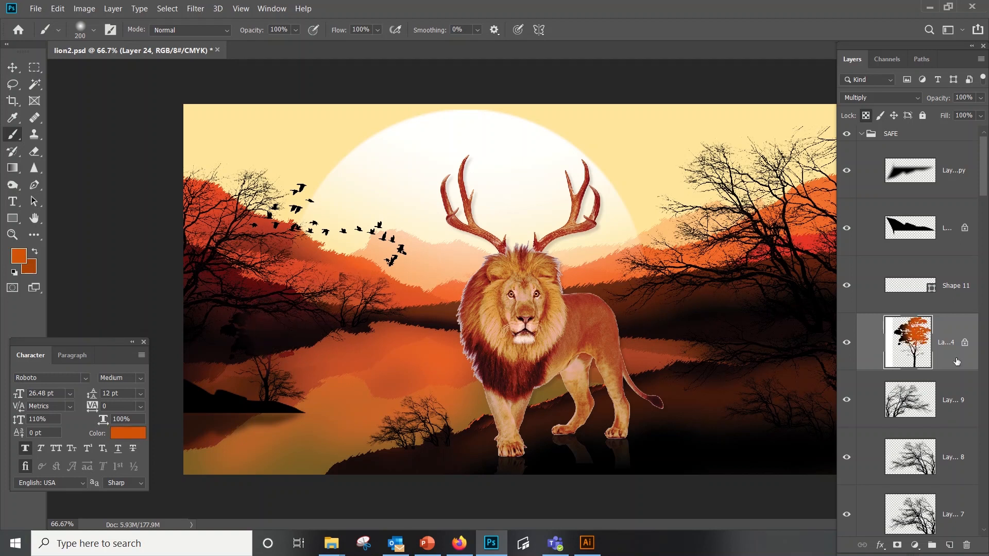
Bring the leafy tree layer to the front, recoloured white, and set its blend mode to Normal.
key("ctrl+shift+bracketright")
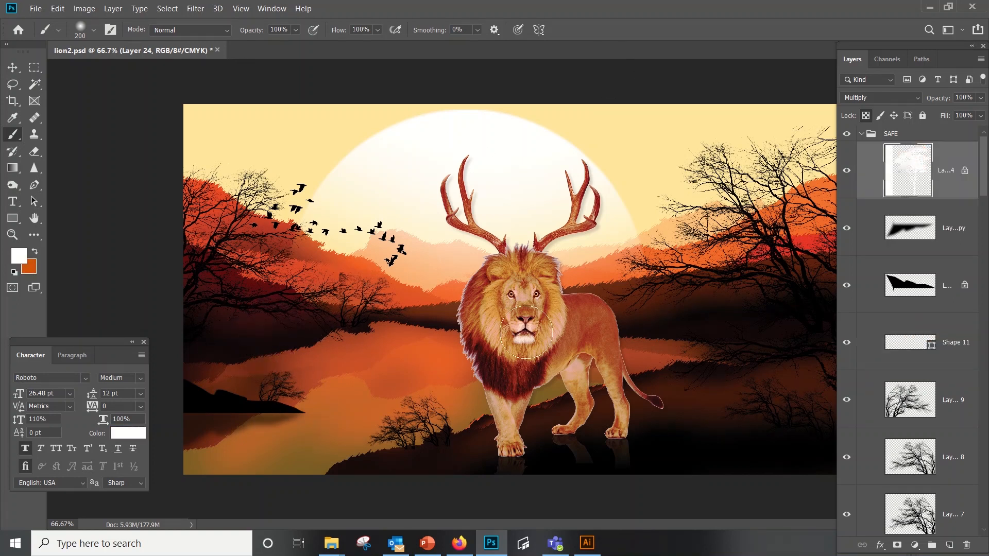
left_click(876, 97)
left_click(858, 108)
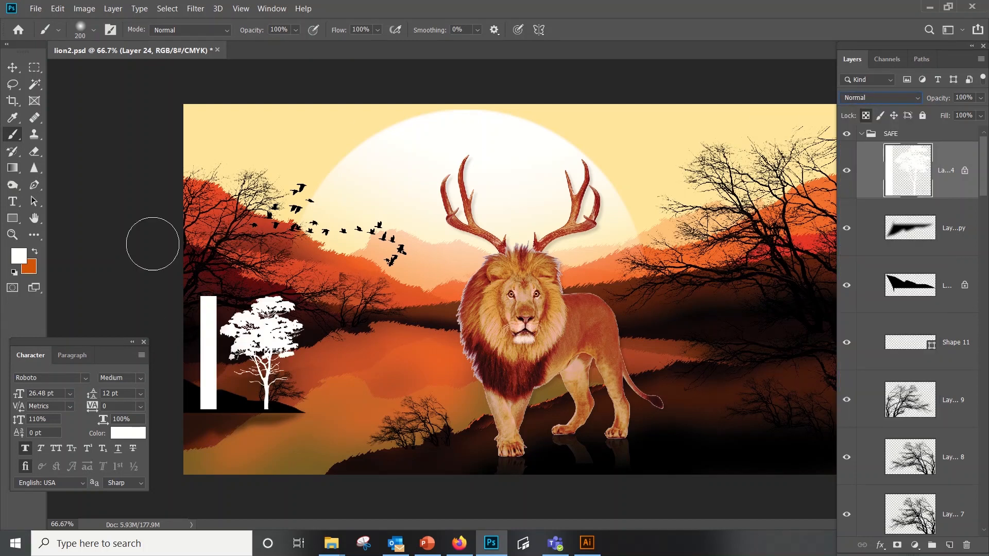
Delete the leftover vertical strip beside the leafy tree and invert the tree to black.
key("m")
left_click_drag(221, 481, 221, 482)
key("Delete")
key("ctrl+d")
key("v")
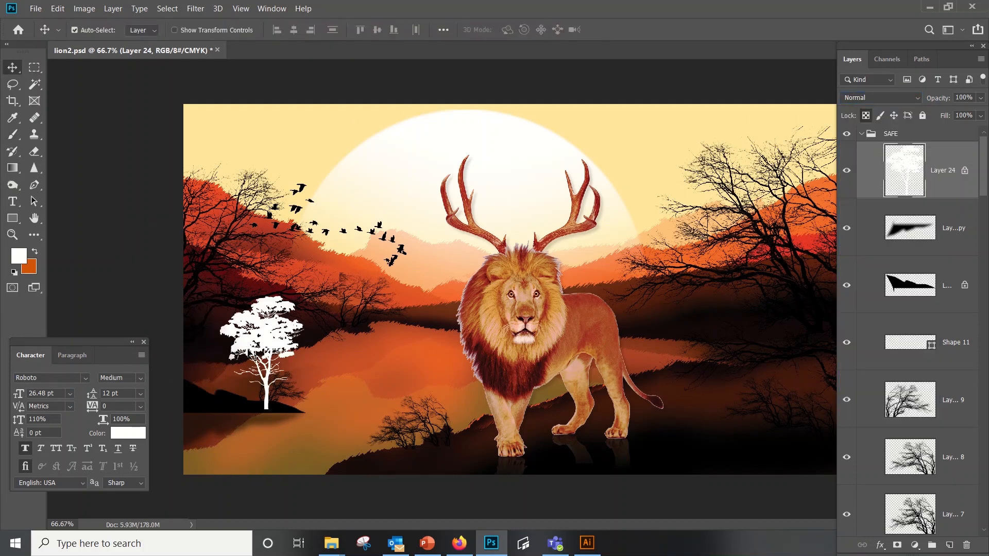
key("ctrl+i")
Brush orange over the leafy tree's foliage, keeping the trunk black, and undo the last stroke.
key("b")
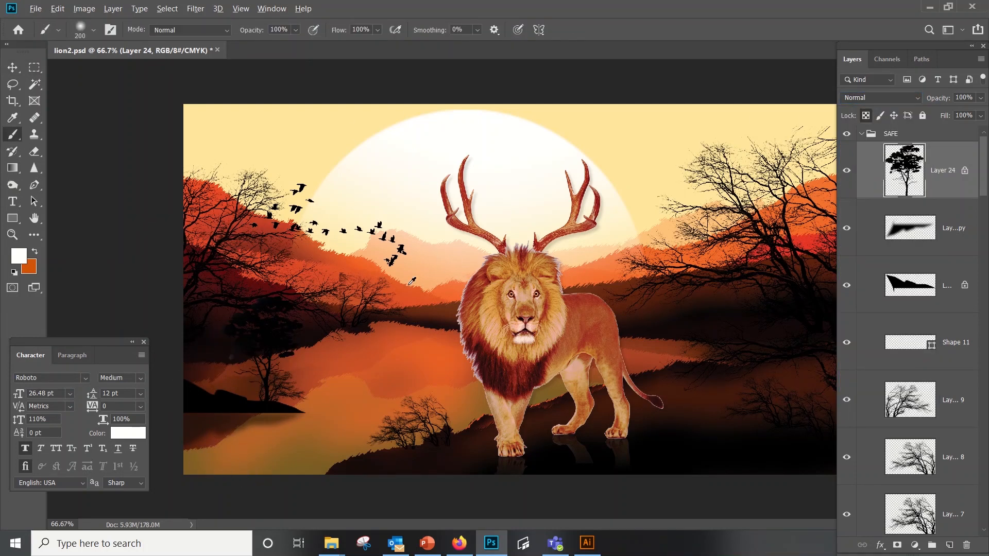
mouse_move(298, 337)
left_mouse_down()
mouse_move(247, 392)
mouse_move(242, 306)
mouse_move(258, 430)
mouse_move(221, 387)
mouse_move(246, 404)
mouse_move(270, 387)
mouse_move(263, 335)
left_mouse_up()
key("ctrl+z")
Duplicate the orange tree, invert the copy's colours and brush most of it away on a new layer mask.
key("v")
key("ctrl+j")
key("ctrl+i")
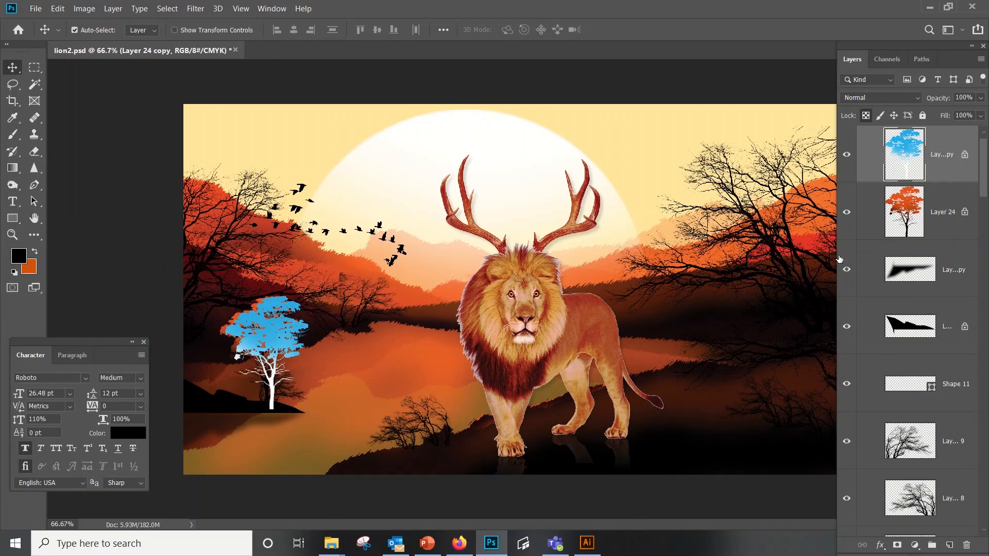
left_click(897, 545)
key("b")
mouse_move(273, 314)
left_mouse_down()
mouse_move(261, 410)
mouse_move(302, 378)
left_mouse_up()
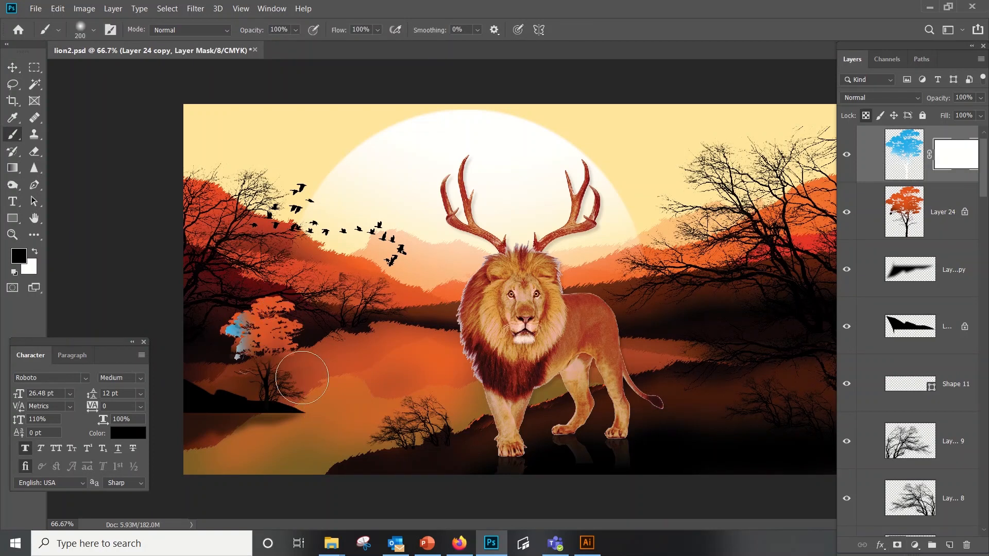
Fill the masked tree copy with black by recolouring its image instead of its mask.
left_click(904, 150)
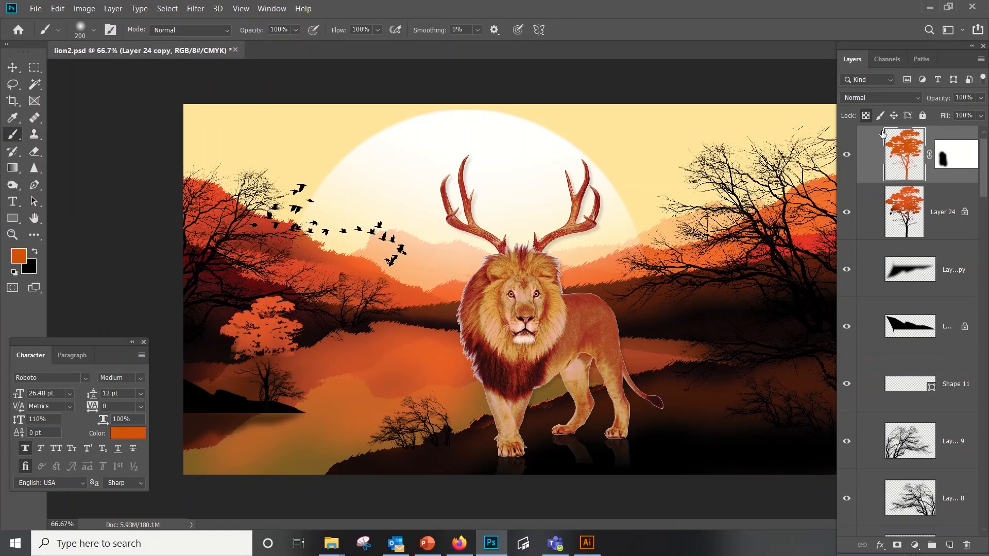
key("ctrl+BackSpace")
key("v")
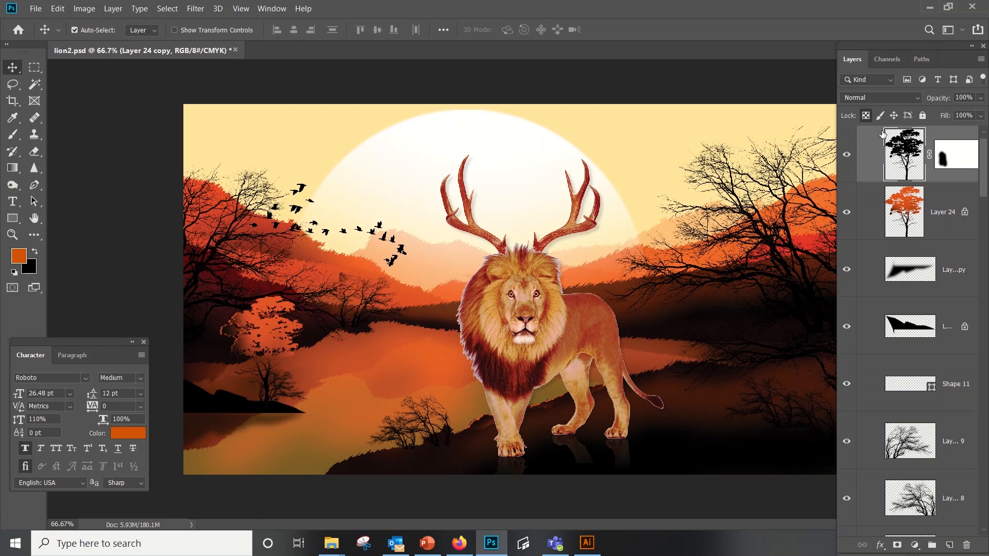
Brush over the lower foliage and upper trunk of the orange tree on Layer 24.
left_click(281, 322)
key("b")
mouse_move(288, 354)
left_mouse_down()
mouse_move(278, 363)
mouse_move(283, 381)
left_mouse_up()
key("x")
key("x")
scroll(231, 385, "up", 2)
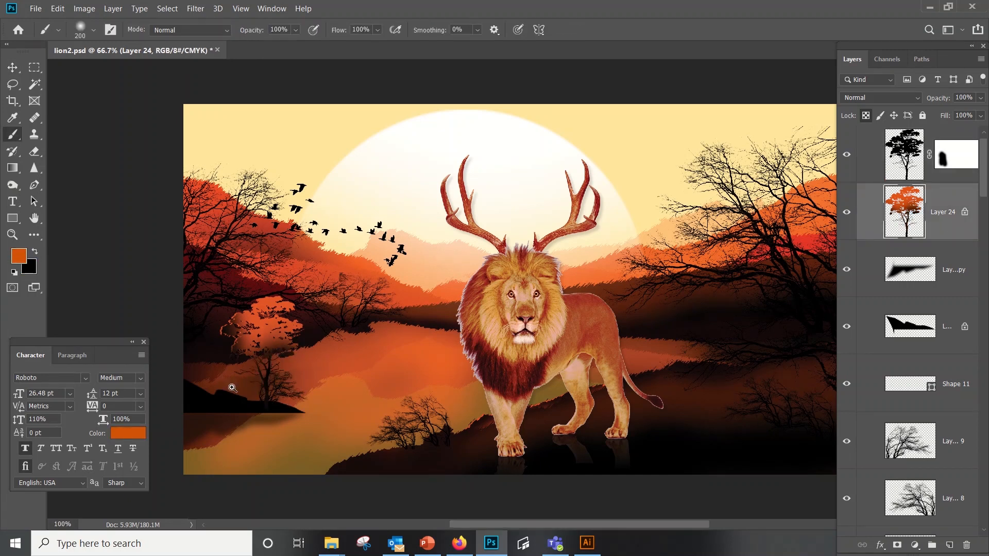
Retouch the lower branches of the orange tree close up with a smaller brush and swapped colours.
key("bracketleft")
key("bracketleft")
key("bracketleft")
key("bracketleft")
key("bracketleft")
key("bracketleft")
left_click(136, 261)
key("Tab")
key("x")
mouse_move(101, 270)
left_mouse_down()
mouse_move(78, 230)
mouse_move(107, 257)
left_mouse_up()
Shade the middle of the orange foliage with a much larger soft brush, redoing the first dab.
key("bracketright")
key("bracketright")
key("bracketright")
key("bracketright")
key("bracketright")
left_click(97, 243)
key("ctrl+z")
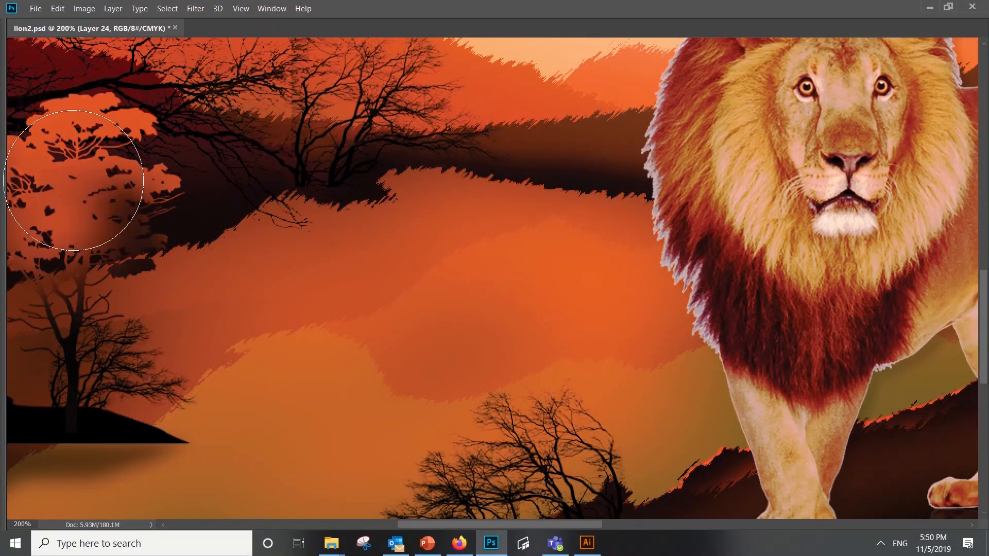
left_click(74, 182)
Duplicate the orange tree, shrink the copy and place it at the foot of the original on the left shore.
key("ctrl+minus")
key("ctrl+minus")
left_click_drag(237, 331, 655, 255)
key("ctrl+t")
left_click_drag(611, 218, 241, 361)
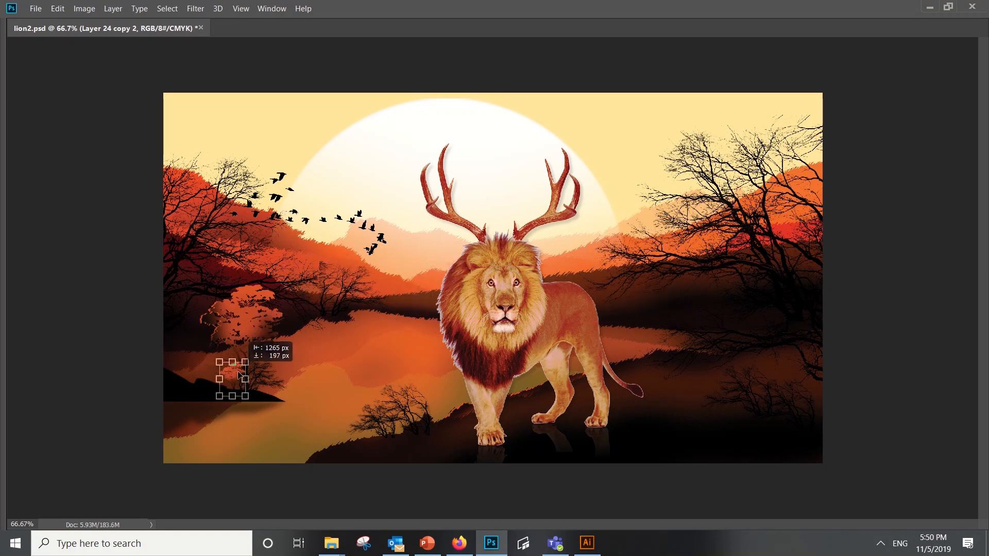
key("Return")
key("Tab")
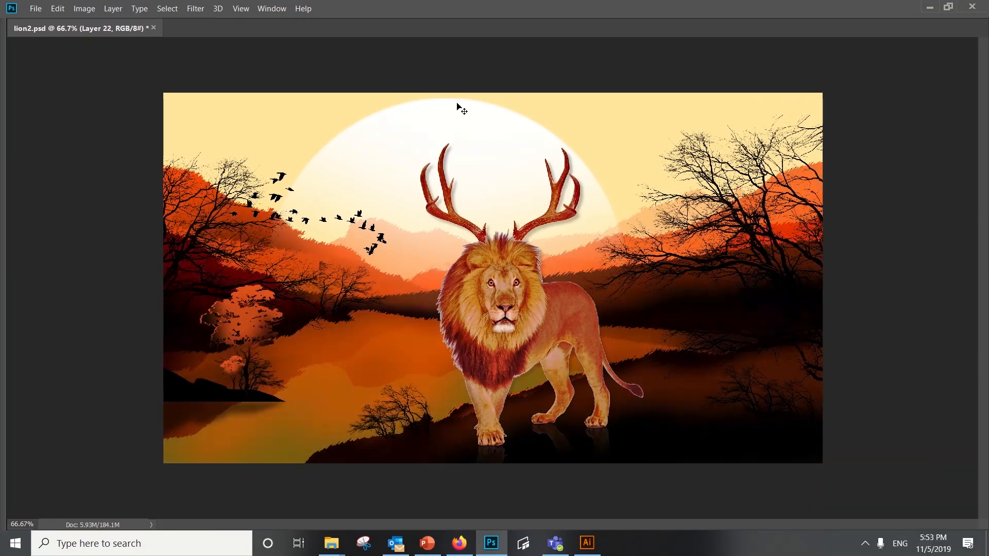
Duplicate the flock of birds, flip the copy vertically, place it over the water as a reflection and save the file.
left_click_drag(289, 185, 286, 275)
key("ctrl+t")
right_click(283, 266)
left_click(315, 435)
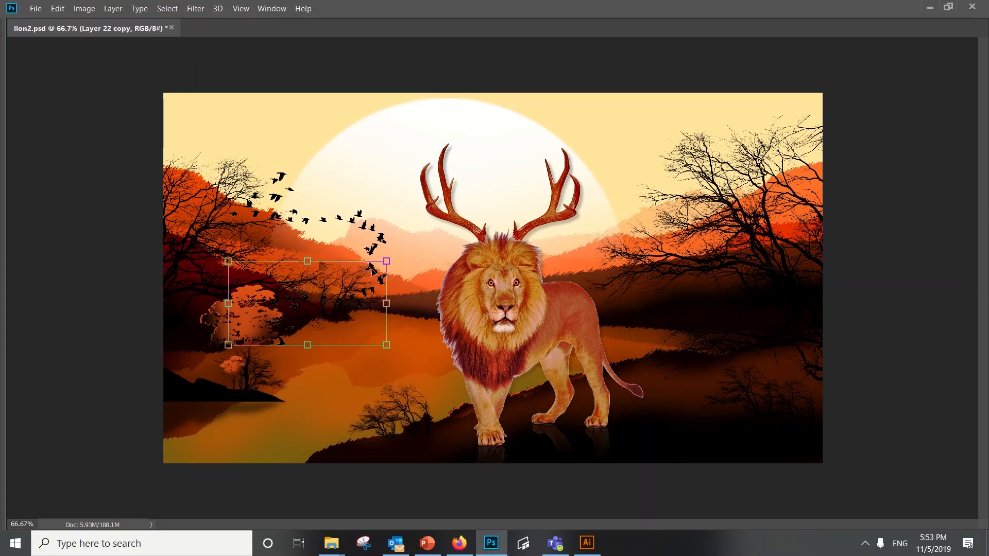
left_click_drag(372, 268, 374, 335)
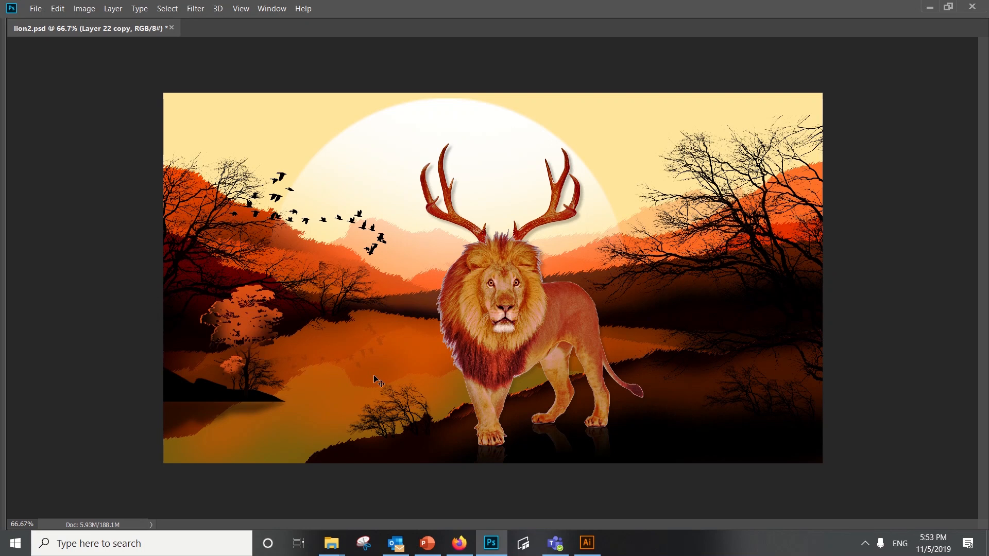
key("ctrl+s")
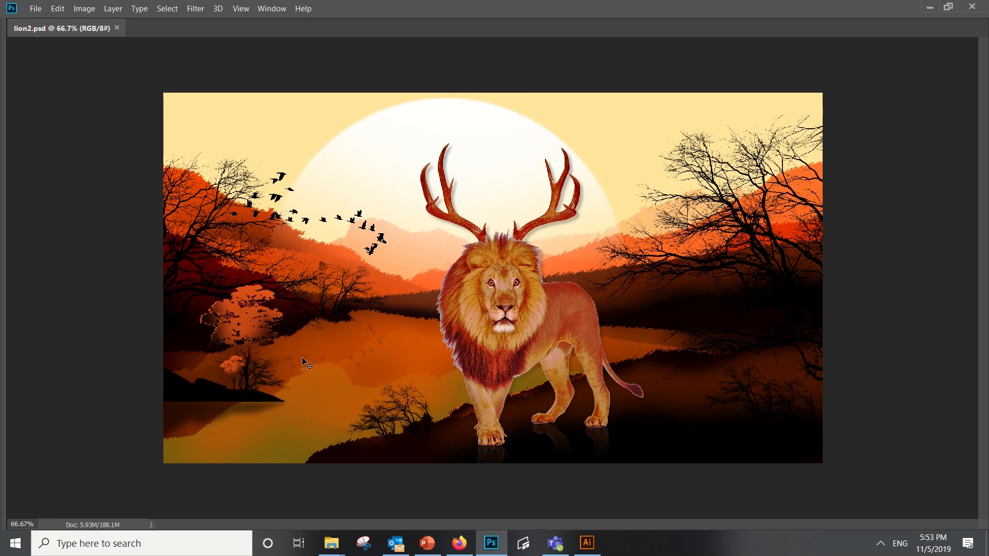
Duplicate the left tree group in place, hide the original Group 1 and merge the copy into one layer.
left_click_drag(228, 361, 302, 353)
key("ctrl+z")
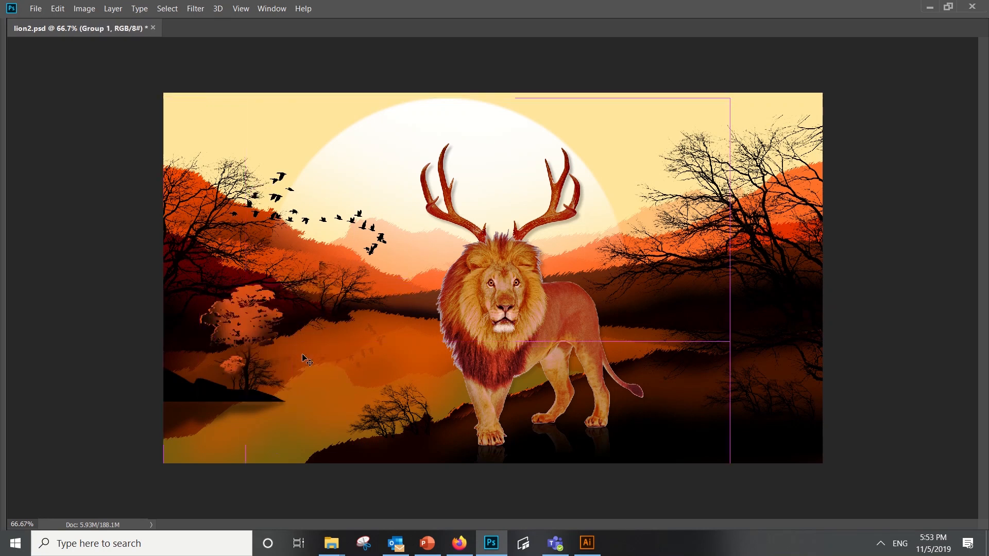
key("Tab")
key("ctrl+j")
left_click(847, 207)
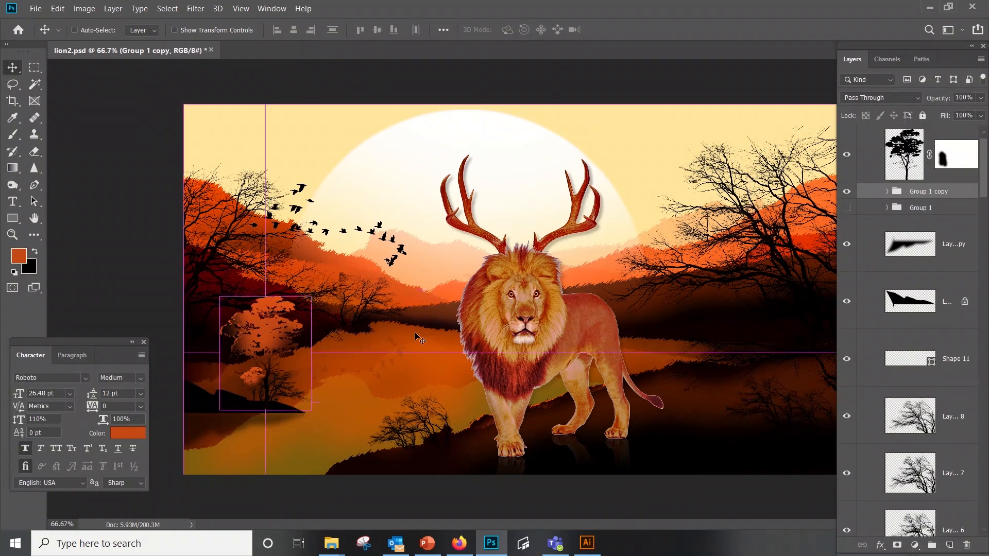
key("ctrl+e")
Flip the merged tree copy vertically, position it below the left shoreline as a reflection and show Group 1 again.
right_click(264, 343)
key("Escape")
key("ctrl+t")
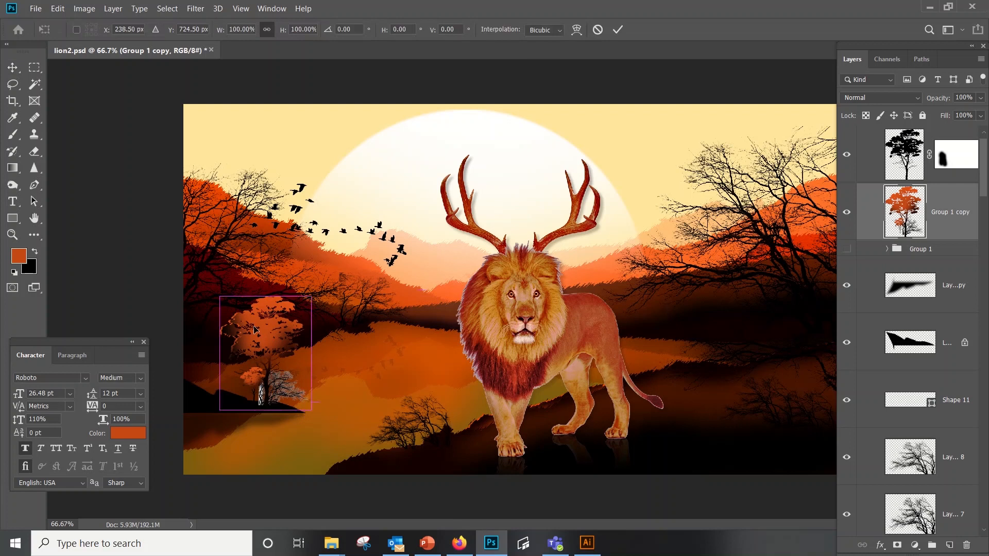
right_click(254, 328)
left_click(286, 496)
left_click_drag(269, 355, 268, 468)
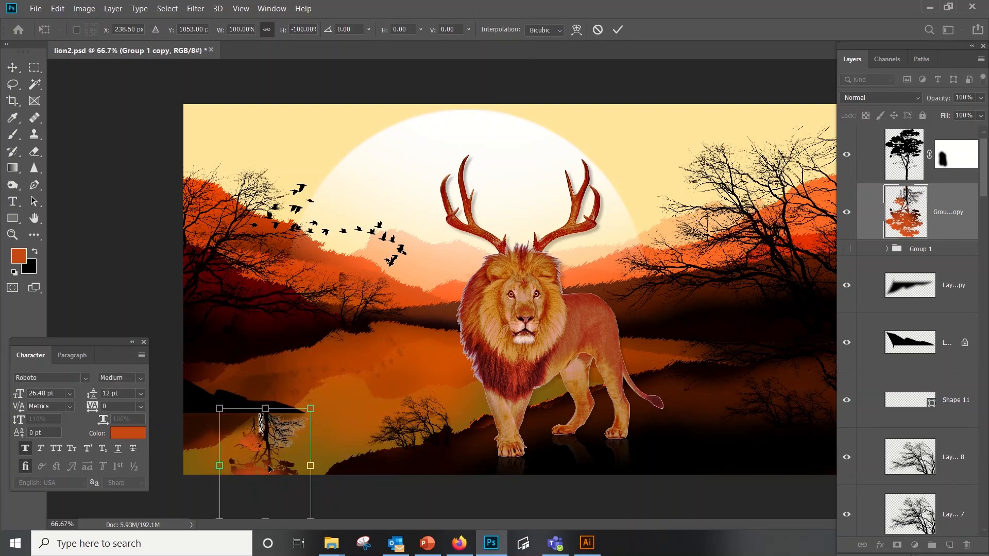
key("Return")
left_click(847, 249)
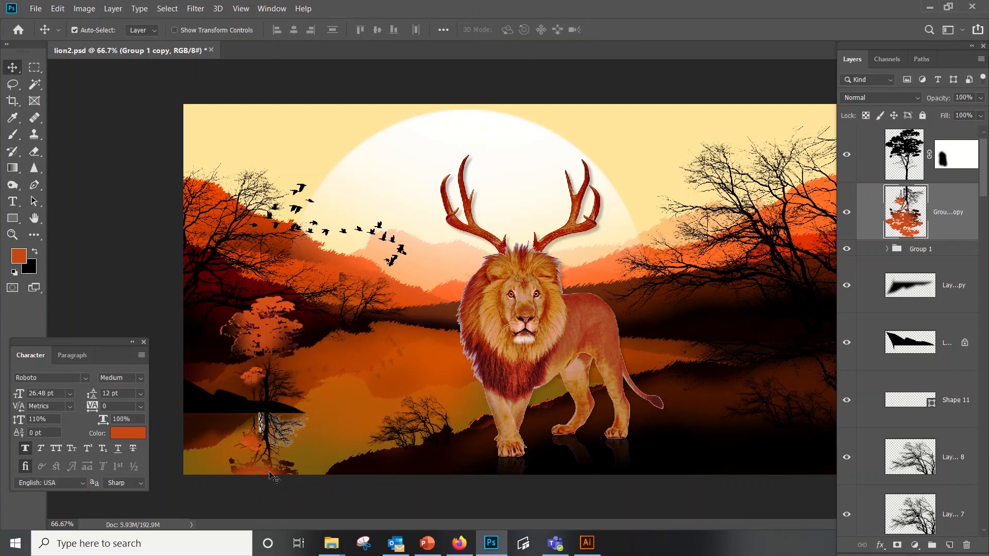
Set the tree reflection to Multiply and lower its opacity.
left_click(882, 97)
left_click(876, 132)
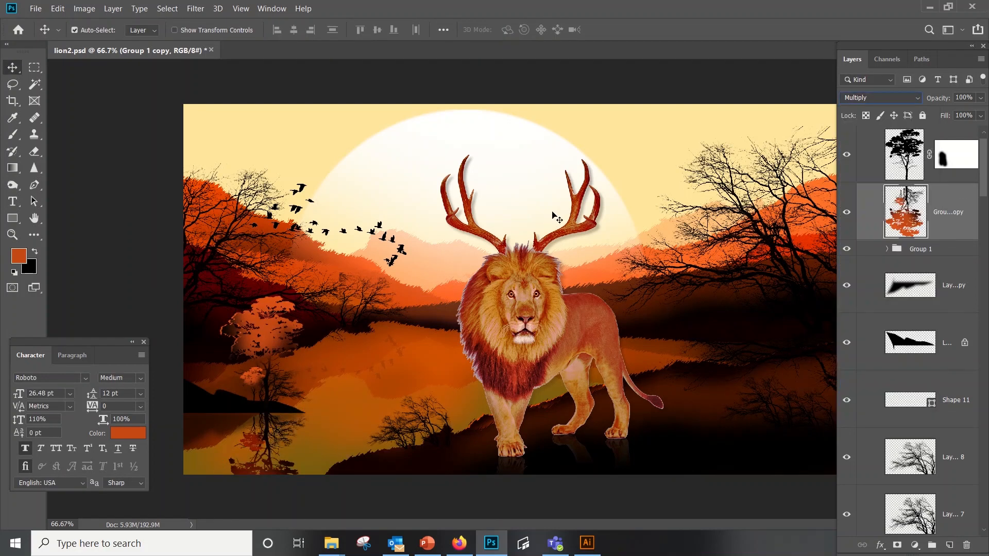
left_click_drag(948, 114, 932, 113)
key("ctrl")
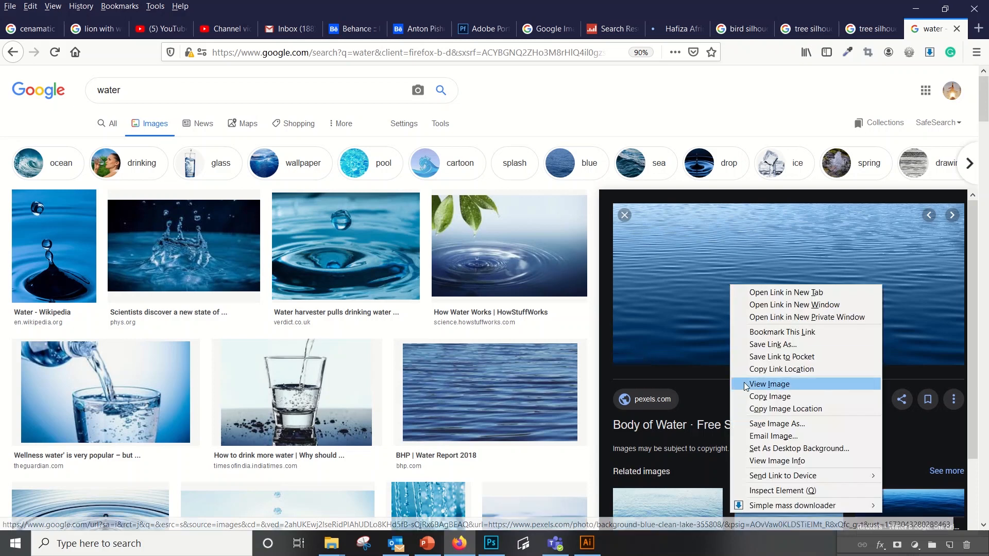
Return to Photoshop and paste the copied blue water photo directly above Layer 20, behind the lion.
key("alt+Tab")
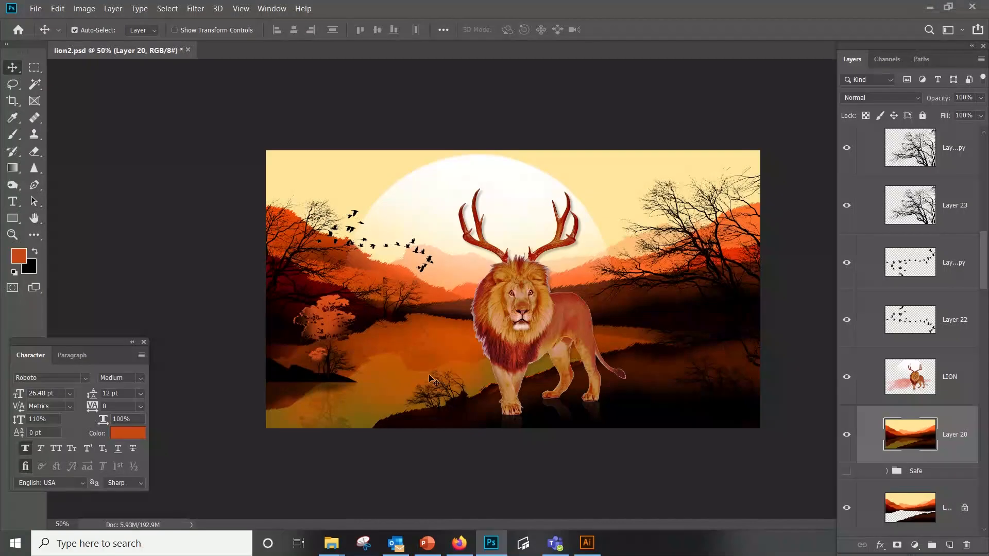
left_click(427, 364)
left_click(922, 428)
key("ctrl+v")
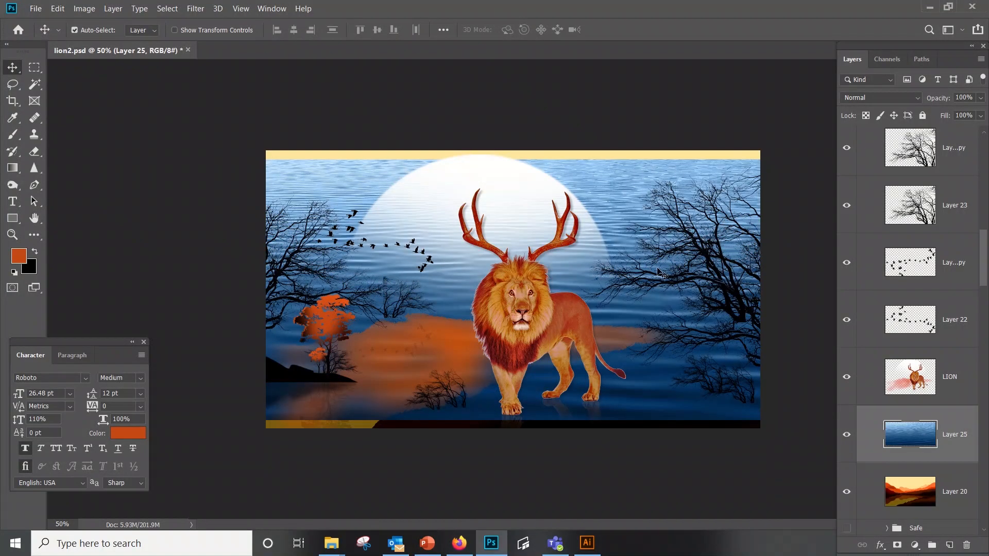
Scale the water photo to about 76% width and 45% height and fit it over the lower left of the scene.
key("ctrl+t")
left_click_drag(760, 289, 715, 340)
left_click_drag(465, 236, 479, 311)
left_click_drag(466, 420, 466, 430)
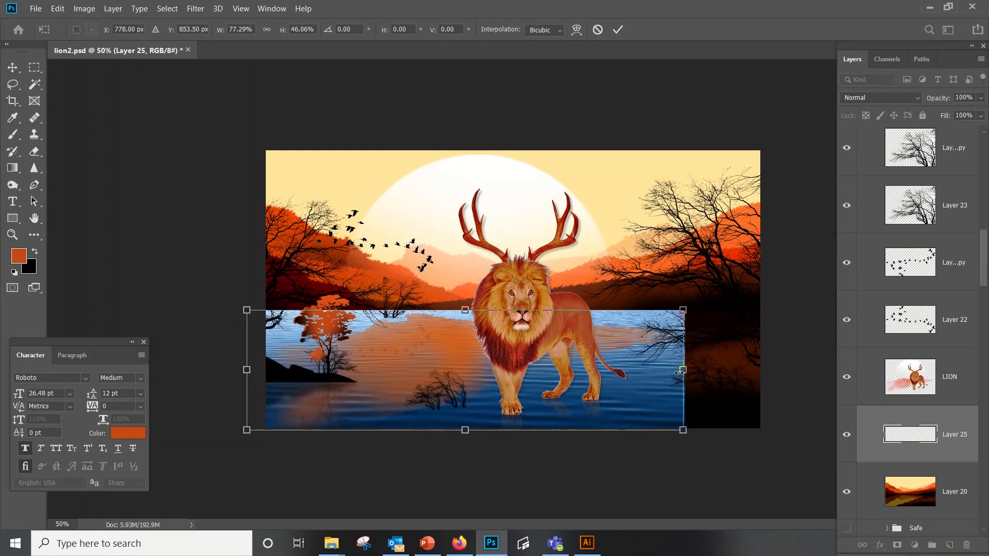
left_click_drag(680, 372, 679, 370)
left_click_drag(247, 370, 249, 370)
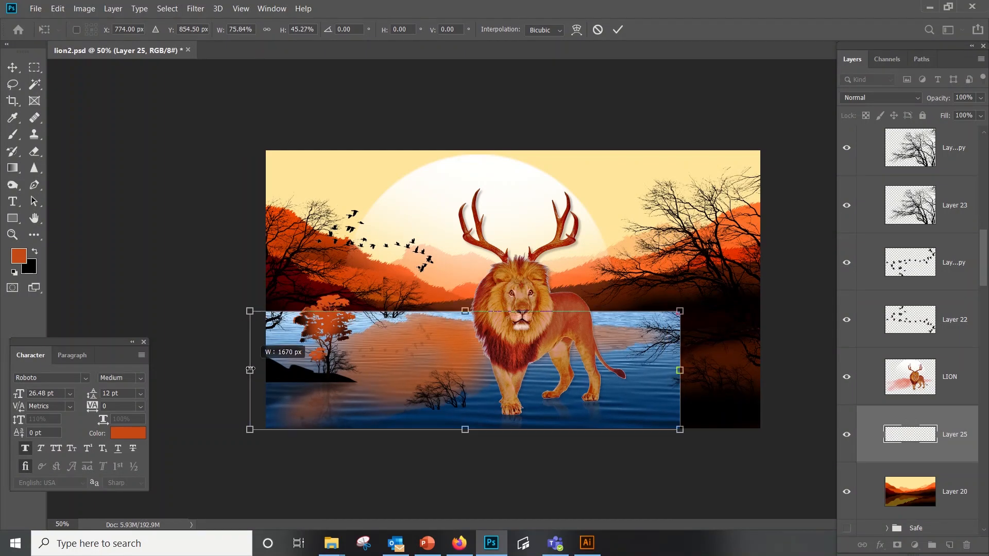
key("Return")
Set the water layer to Color Dodge and add a layer mask, brushing black along the water's upper edge.
left_click(875, 100)
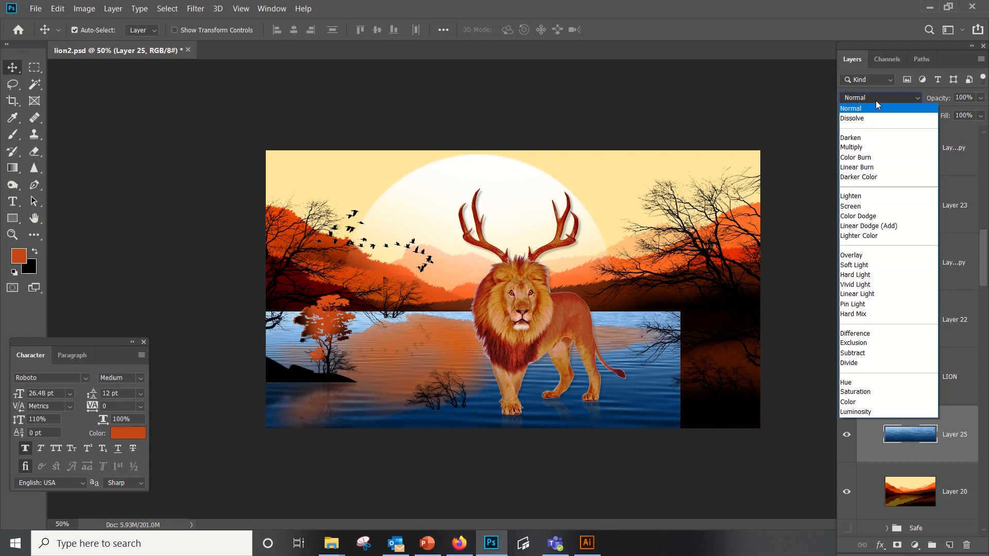
left_click(858, 217)
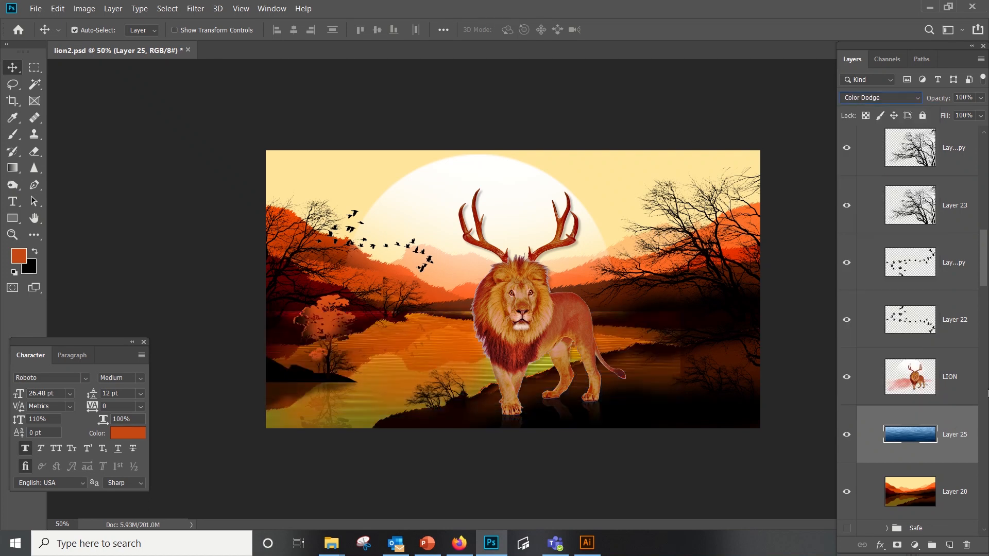
left_click(897, 545)
key("d")
key("b")
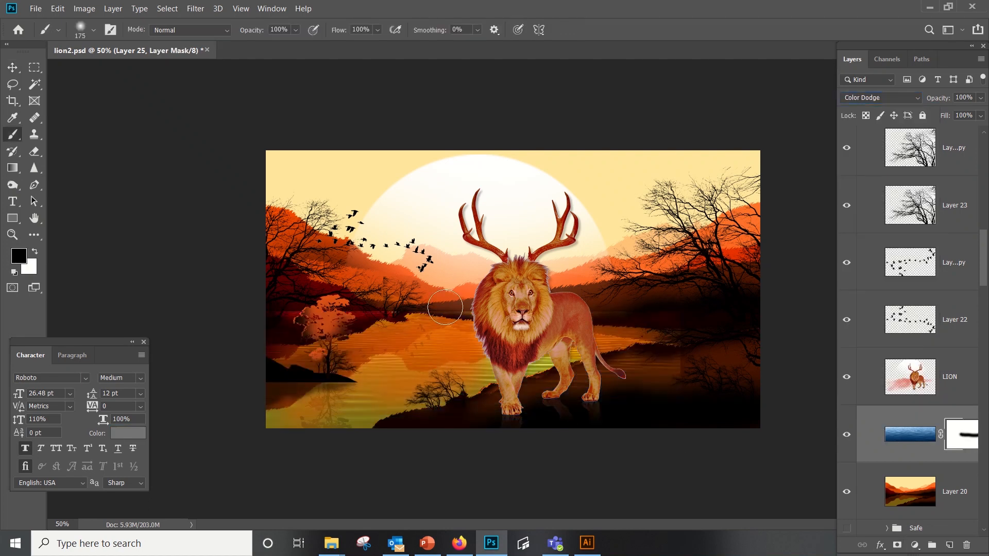